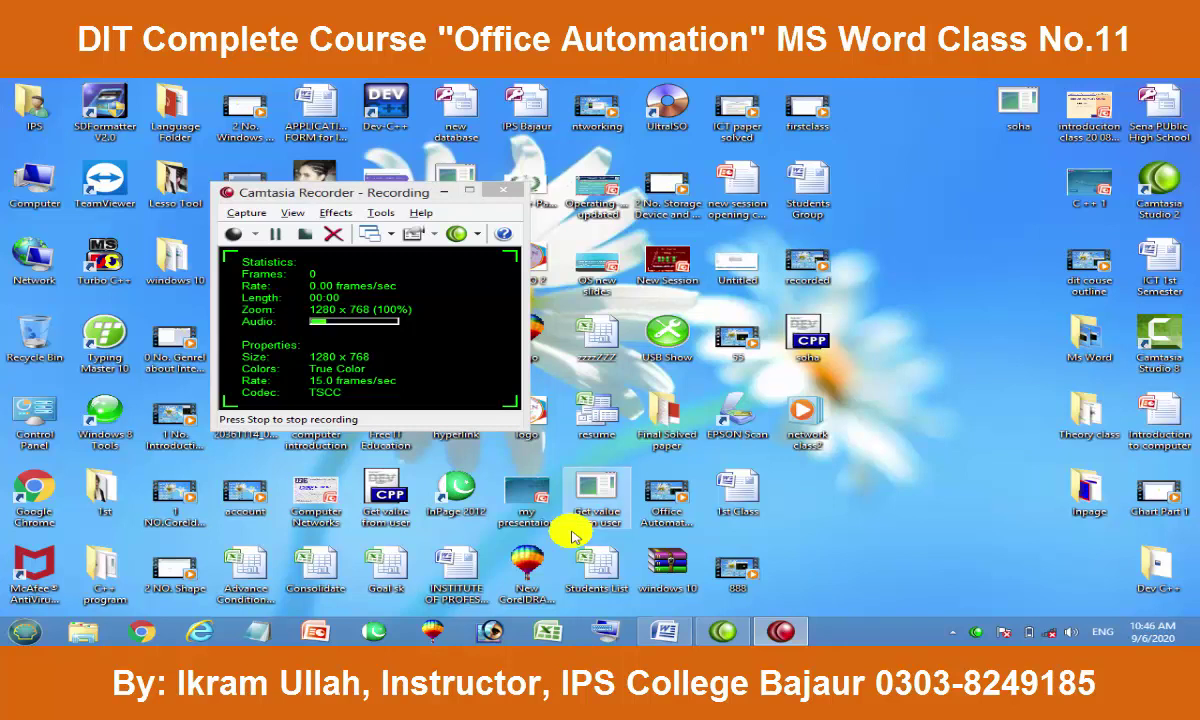
# Bring the Word document forward and open the Go To dialog from Find
pyautogui.click(660, 630)
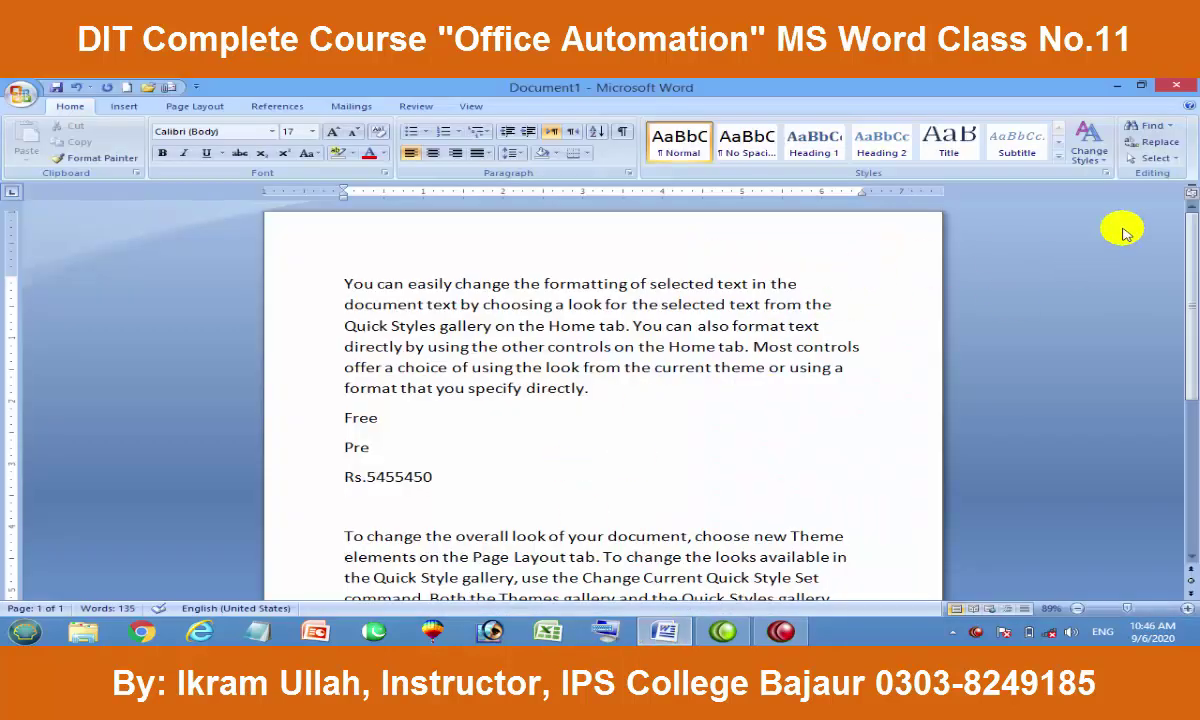
pyautogui.click(1160, 125)
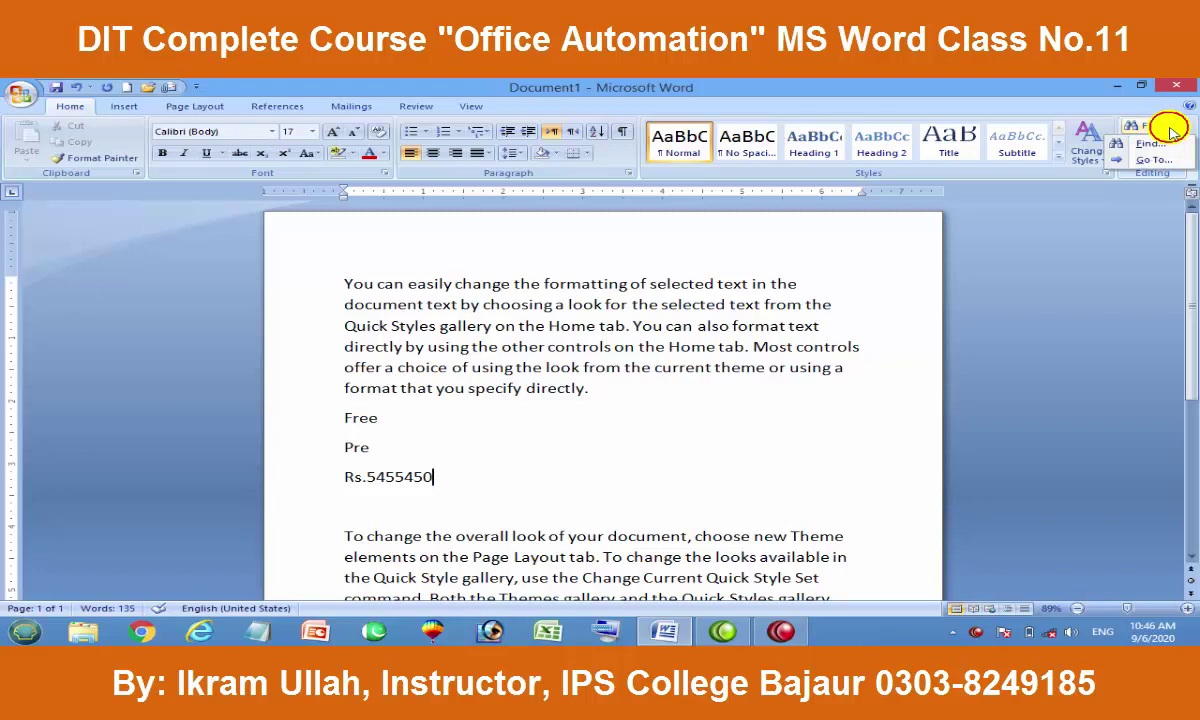
pyautogui.click(1152, 160)
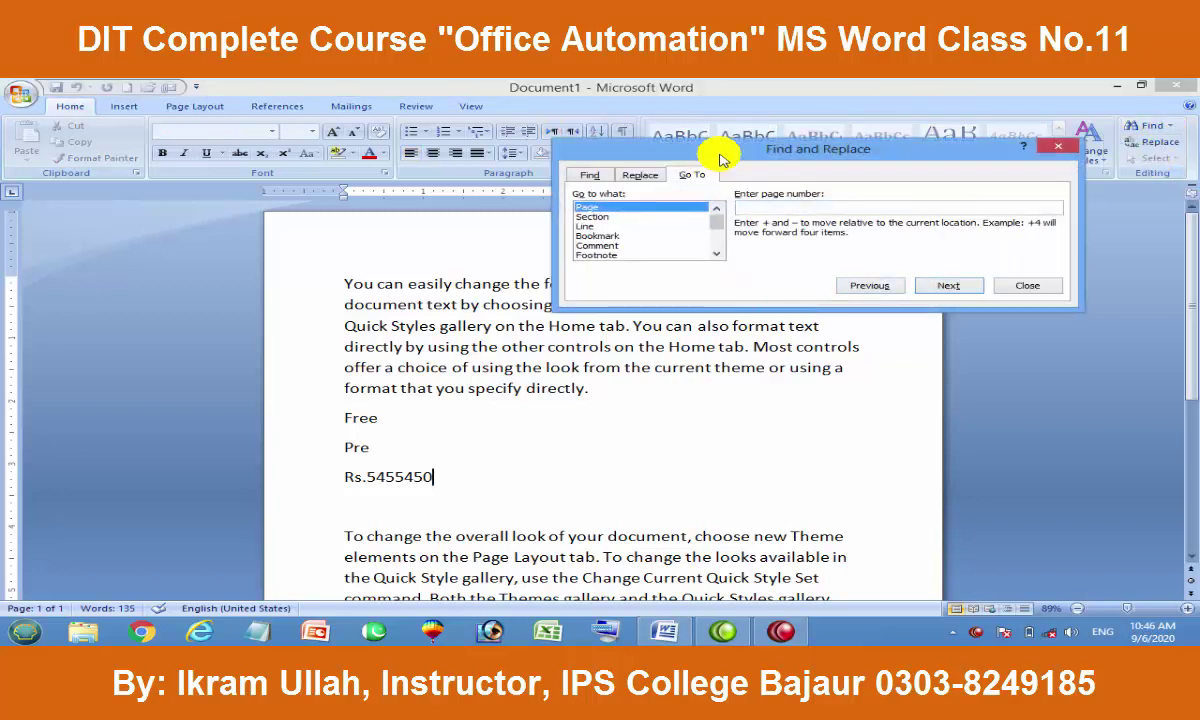
# Move the Go To dialog and try the Section, Line and Page targets
pyautogui.moveTo(734, 150); pyautogui.dragTo(418, 241)
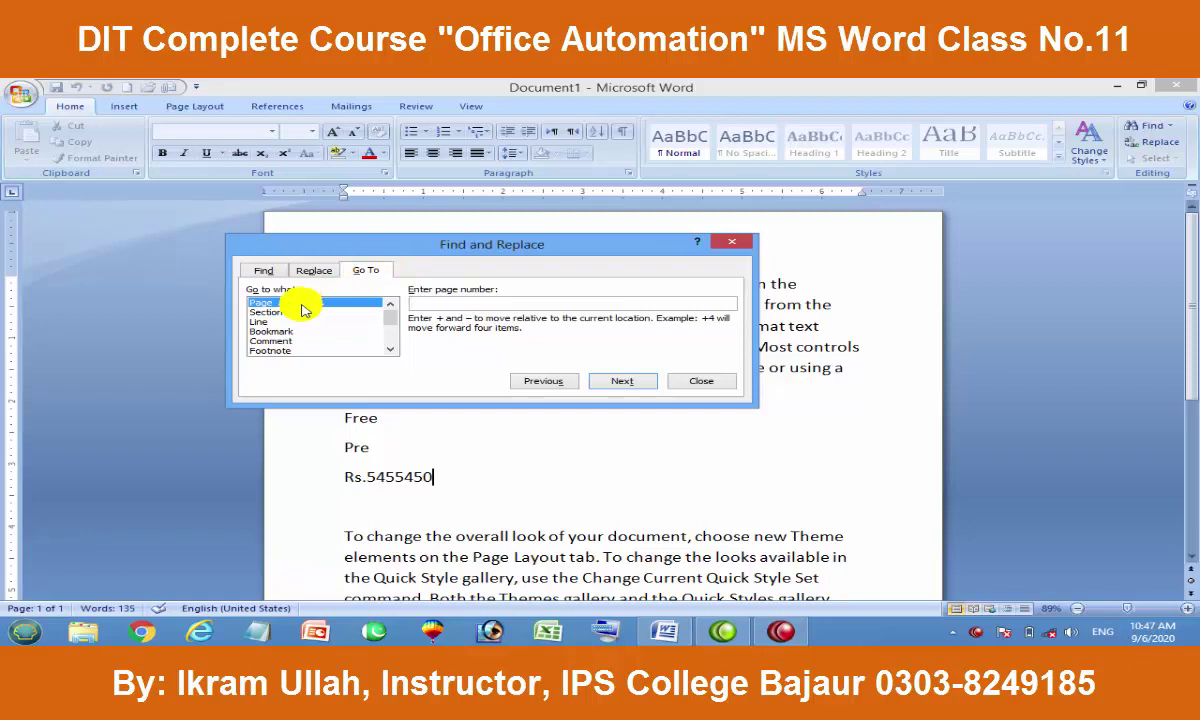
pyautogui.click(266, 312)
pyautogui.click(273, 330)
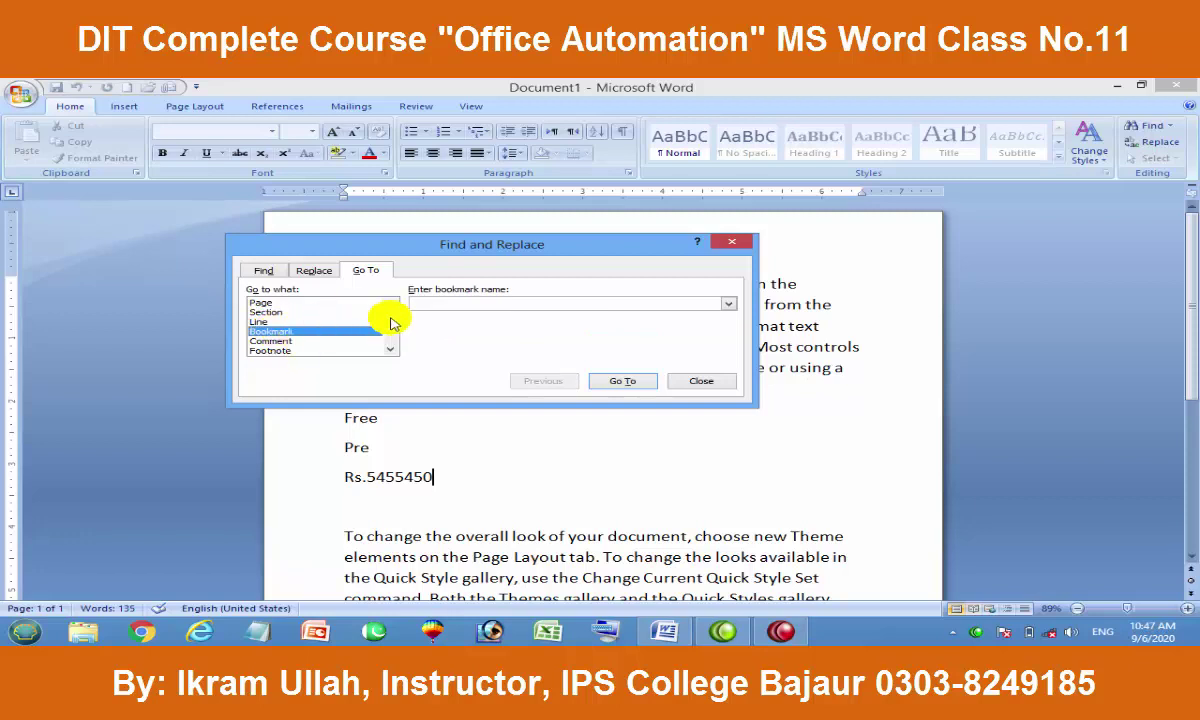
pyautogui.click(279, 303)
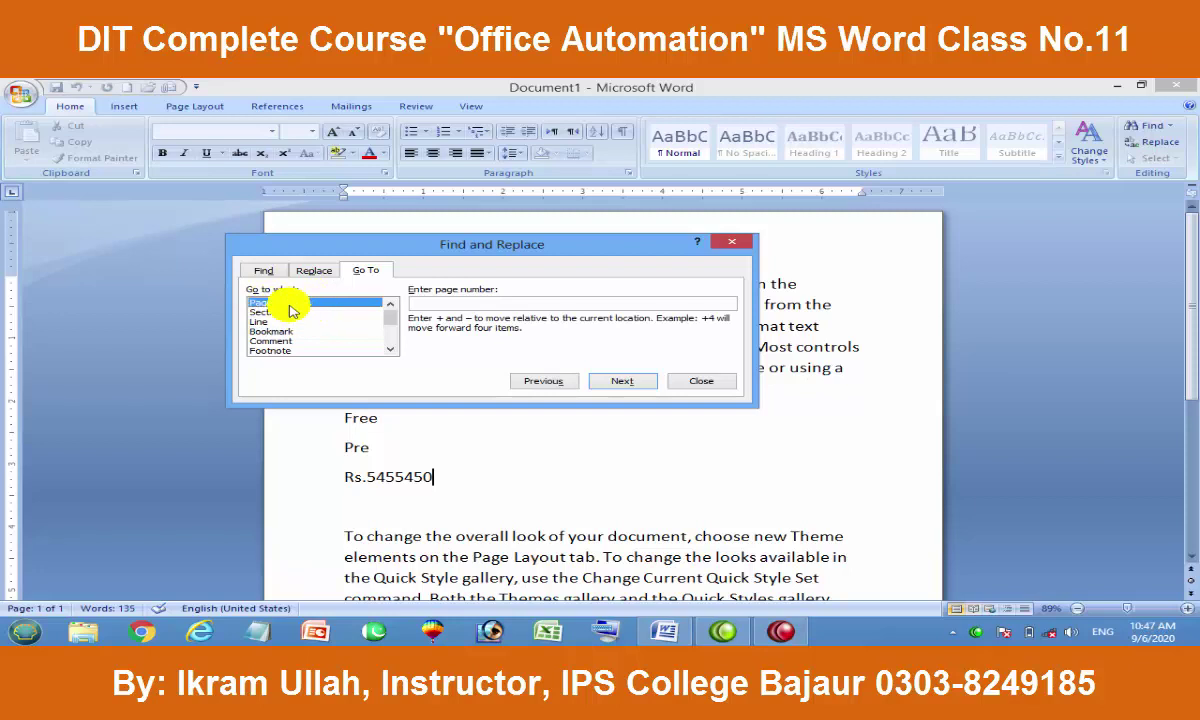
# Close the Go To dialog and enter =rand() on a new line to generate sample paragraphs
pyautogui.click(732, 241)
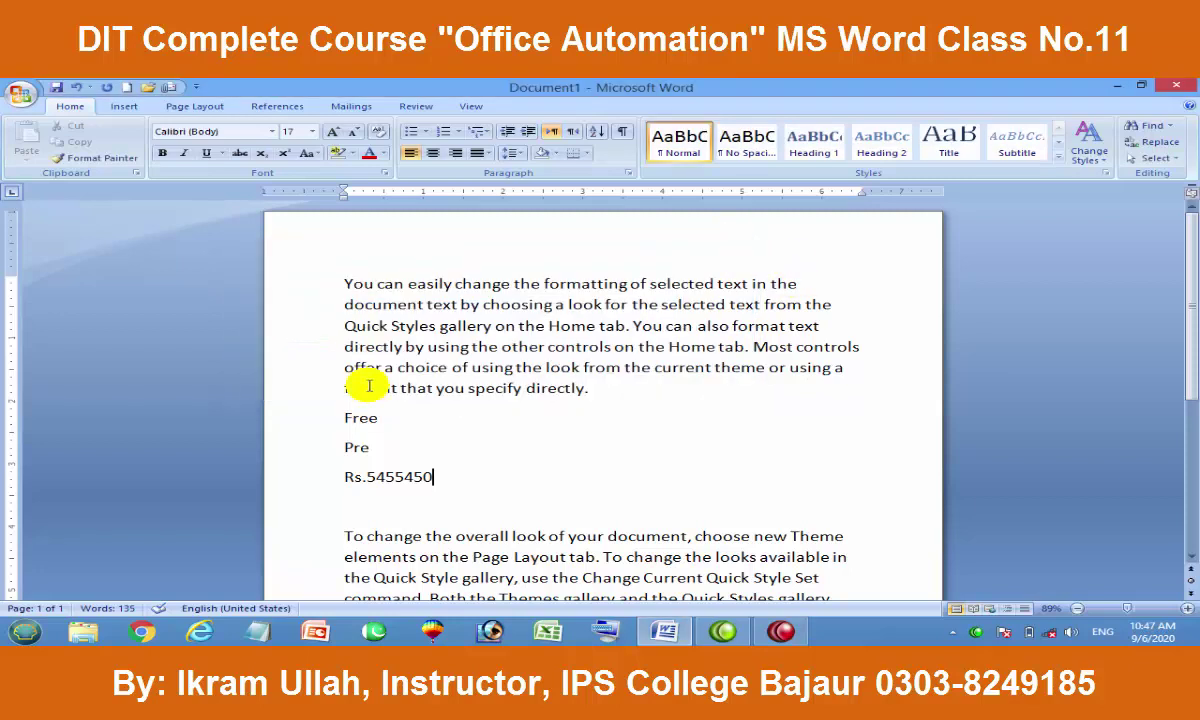
pyautogui.press('Return')
pyautogui.write('=ra')
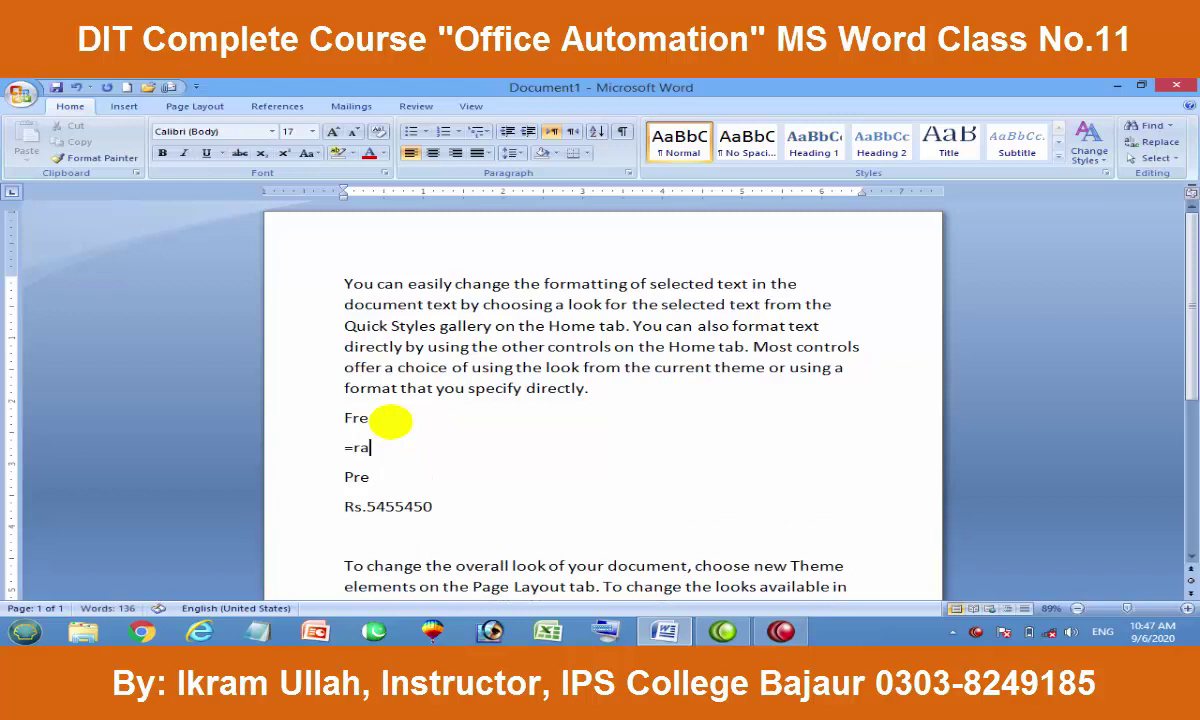
pyautogui.press('Return')
pyautogui.hotkey('ctrl', 'y')
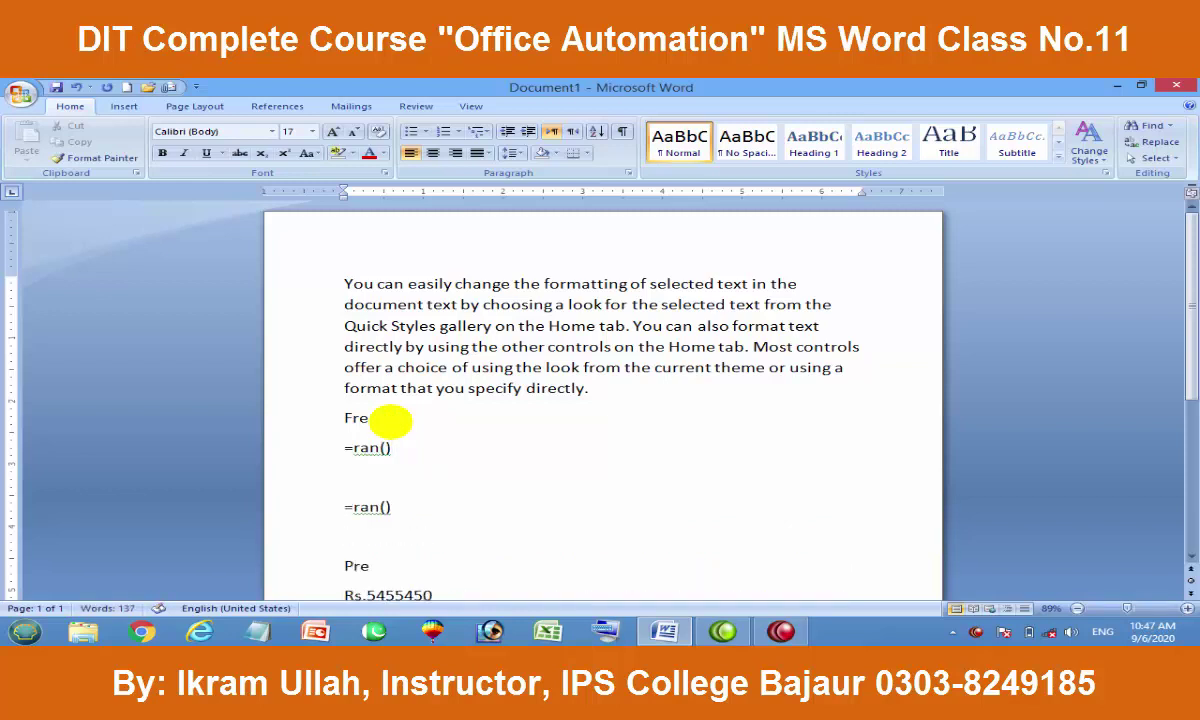
pyautogui.hotkey('ctrl', 'y')
pyautogui.hotkey('ctrl', 'y')
pyautogui.hotkey('ctrl', 'y')
pyautogui.hotkey('ctrl', 'z')
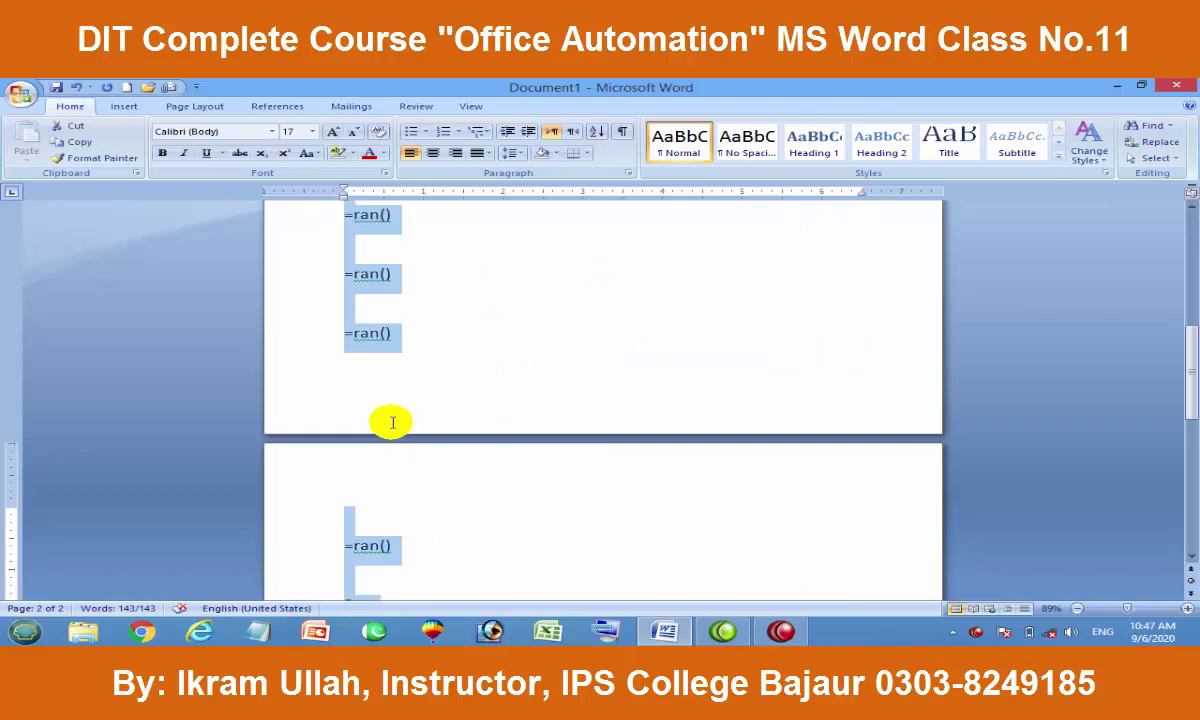
pyautogui.hotkey('ctrl', 'z')
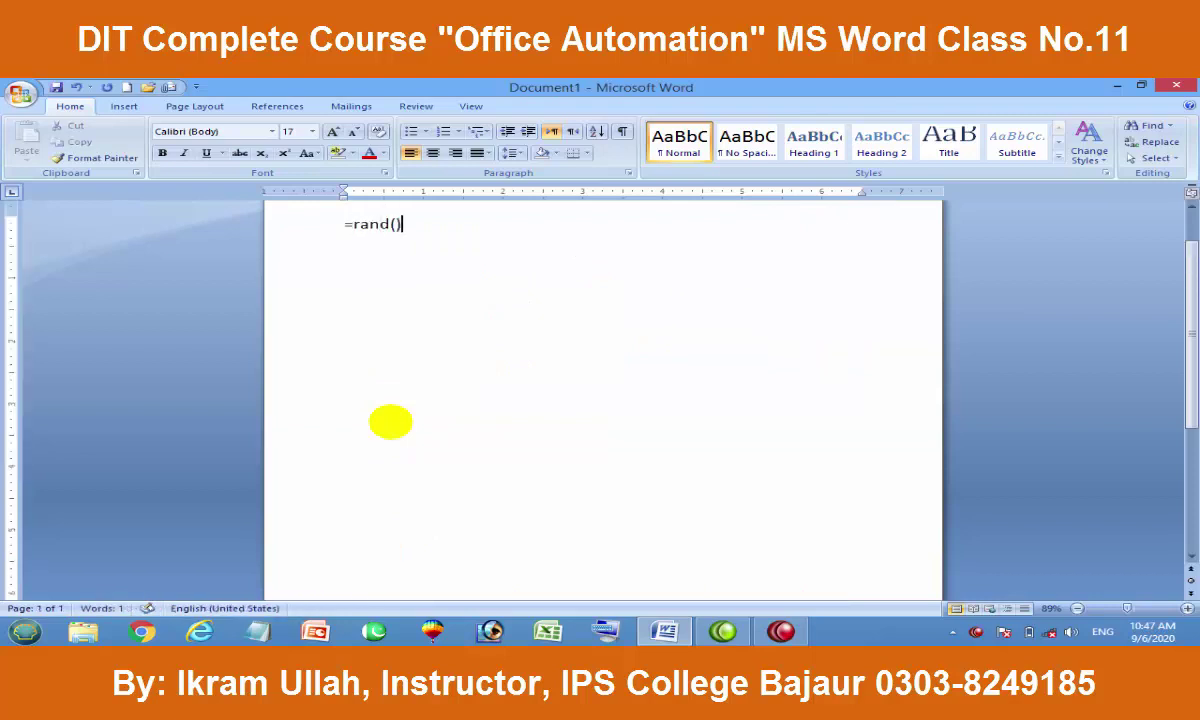
pyautogui.press('Return')
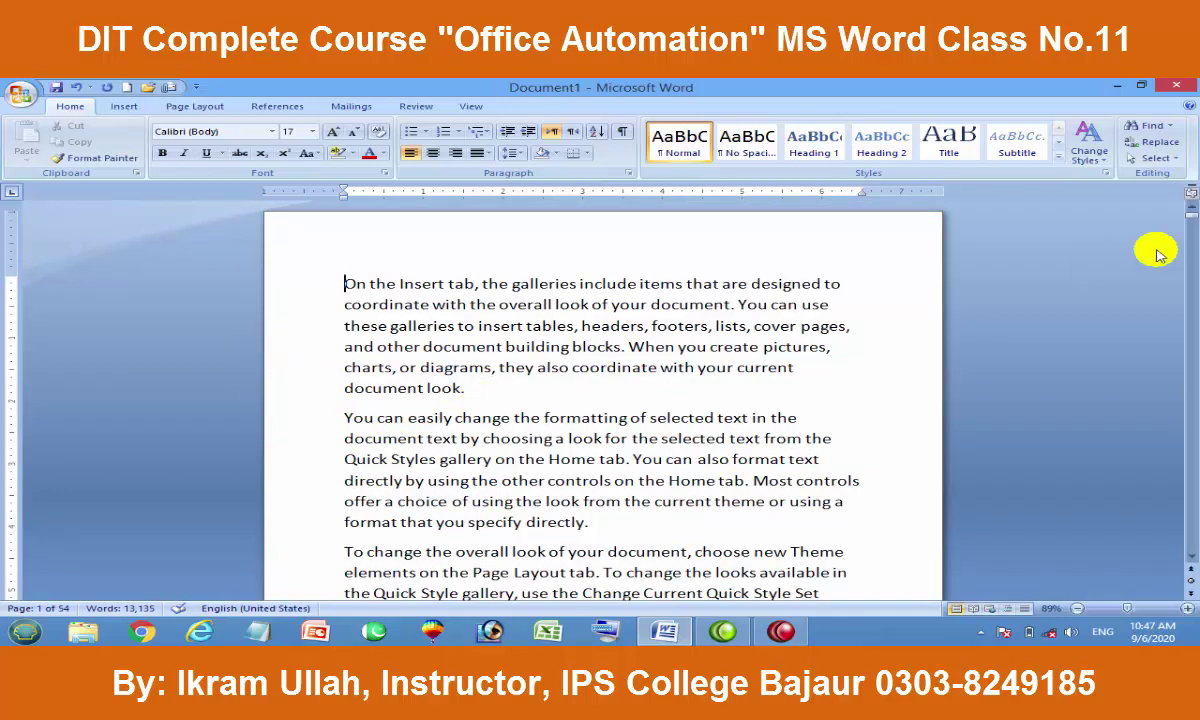
# Open Go To and page forward and back with Next and Previous, ending on page 1
pyautogui.click(1155, 125)
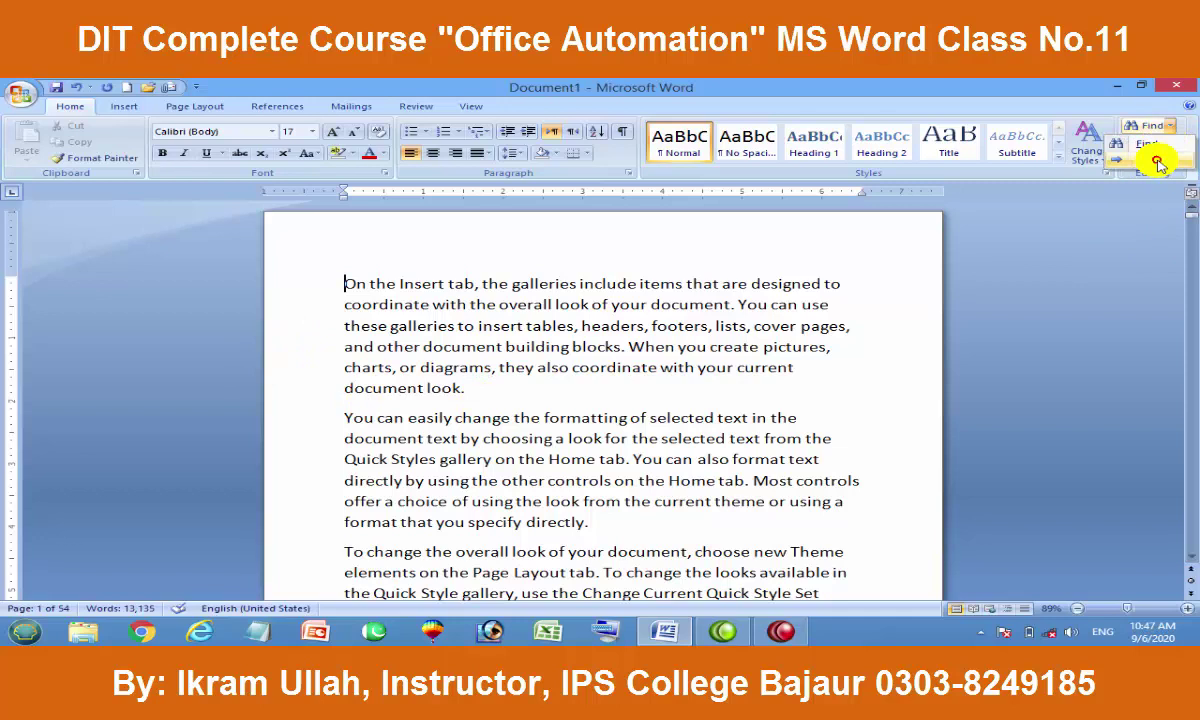
pyautogui.click(1152, 157)
pyautogui.moveTo(400, 118)
pyautogui.mouseDown()
pyautogui.moveTo(322, 320)
pyautogui.moveTo(768, 277)
pyautogui.mouseUp()
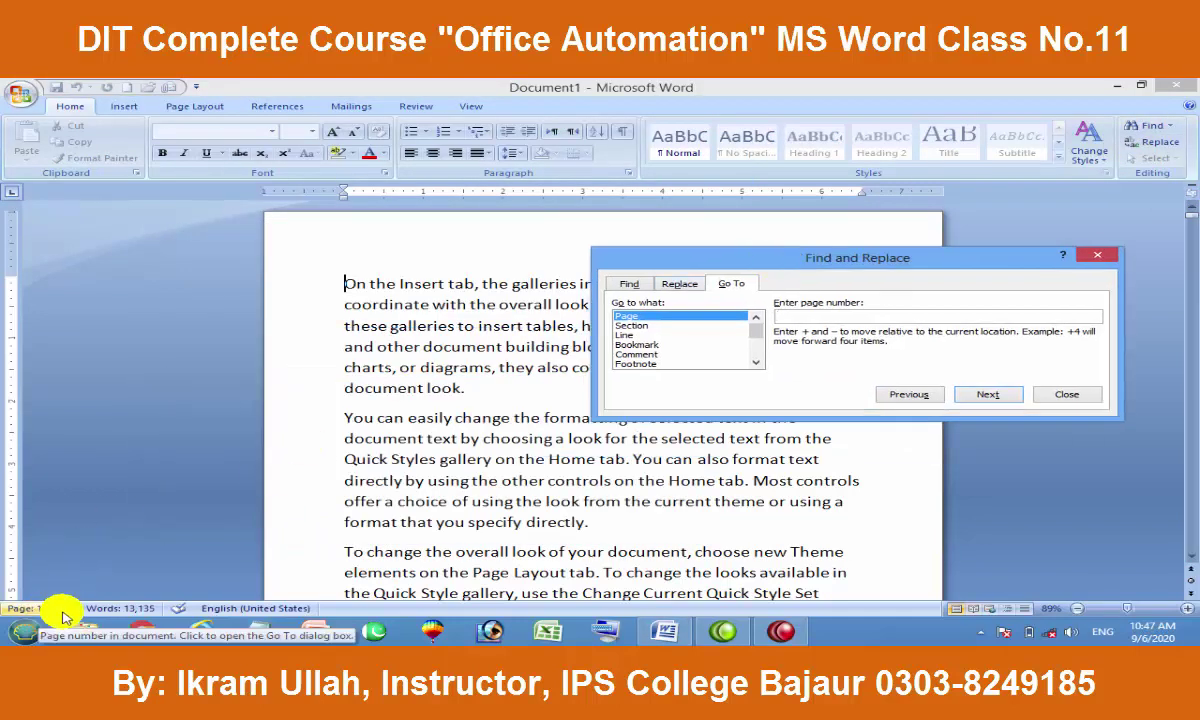
pyautogui.click(995, 395)
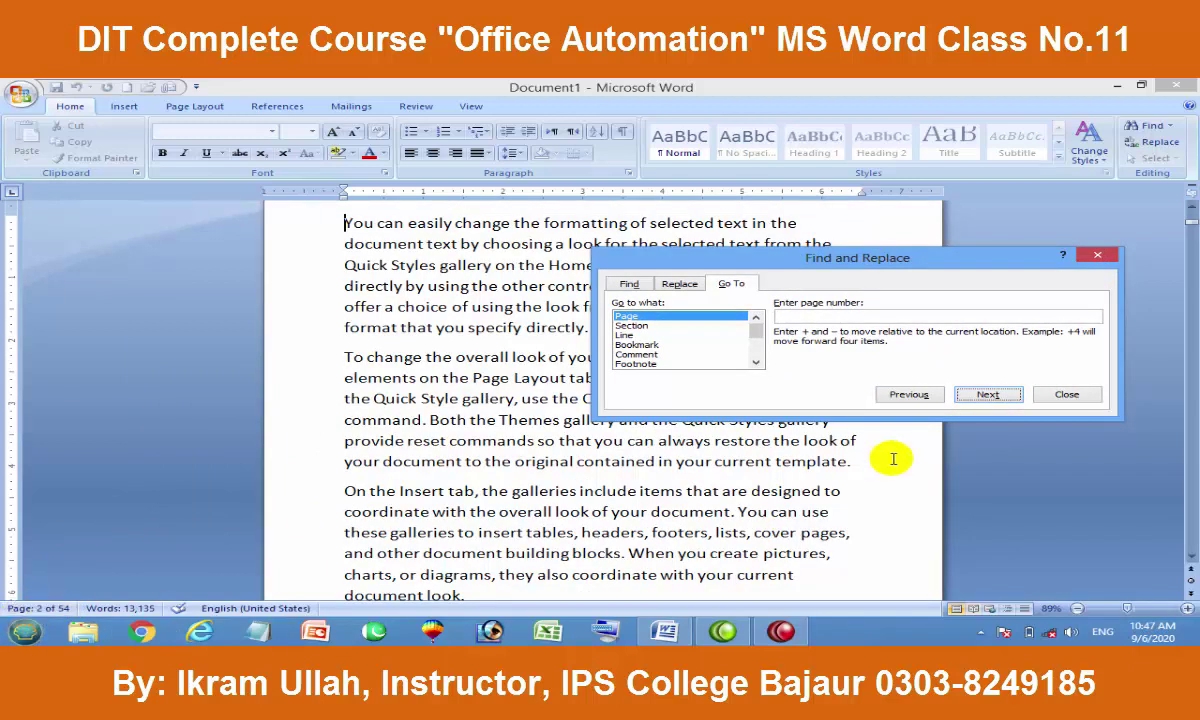
pyautogui.click(991, 396)
pyautogui.click(886, 398)
pyautogui.click(885, 403)
pyautogui.click(886, 403)
pyautogui.click(888, 402)
pyautogui.click(887, 398)
# Jump to page 20 by entering 20 as the page number
pyautogui.click(793, 315)
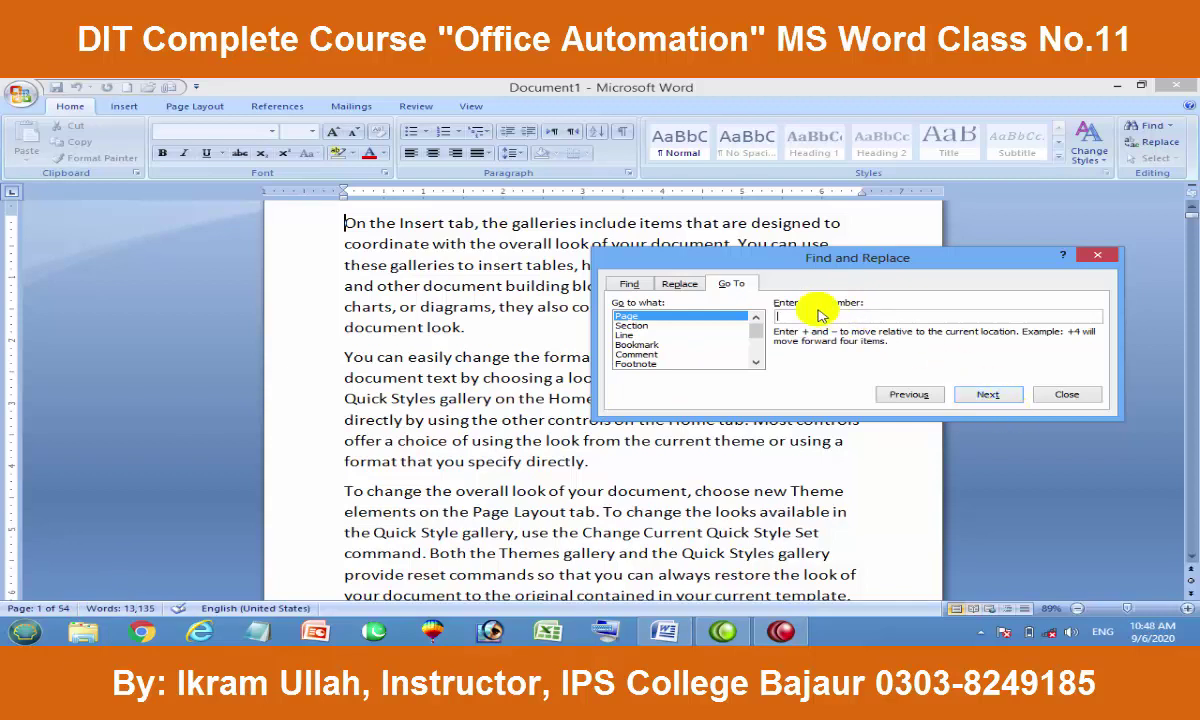
pyautogui.write('20')
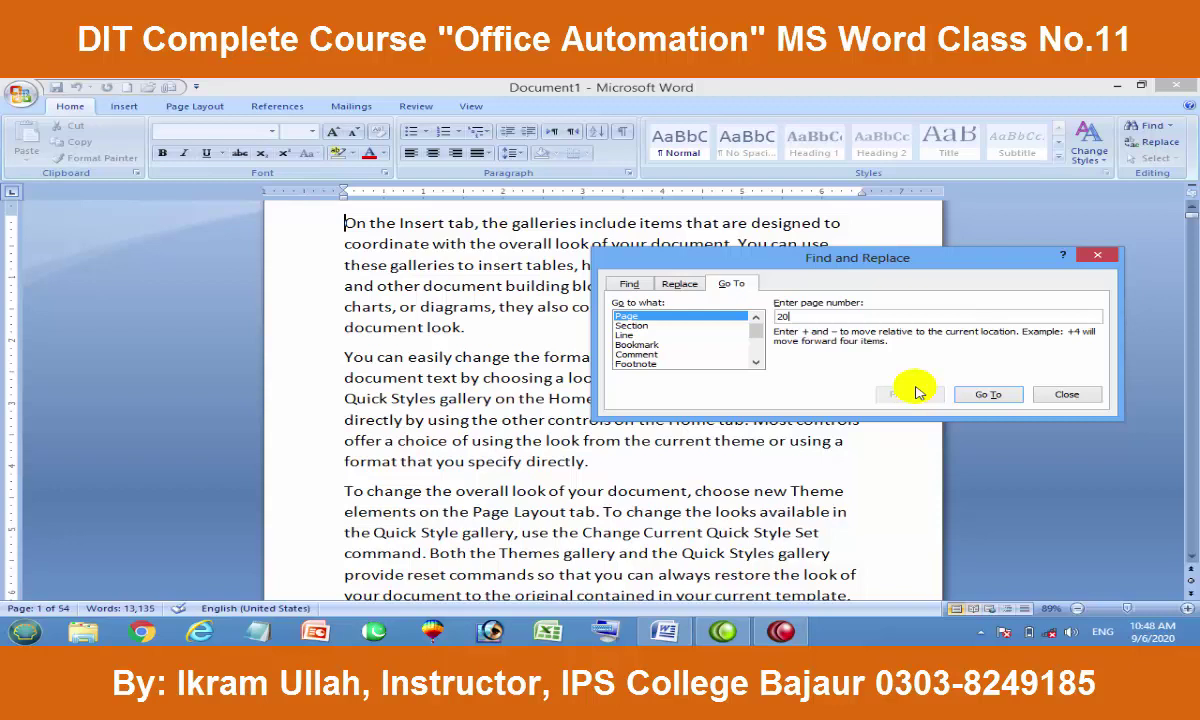
pyautogui.click(988, 399)
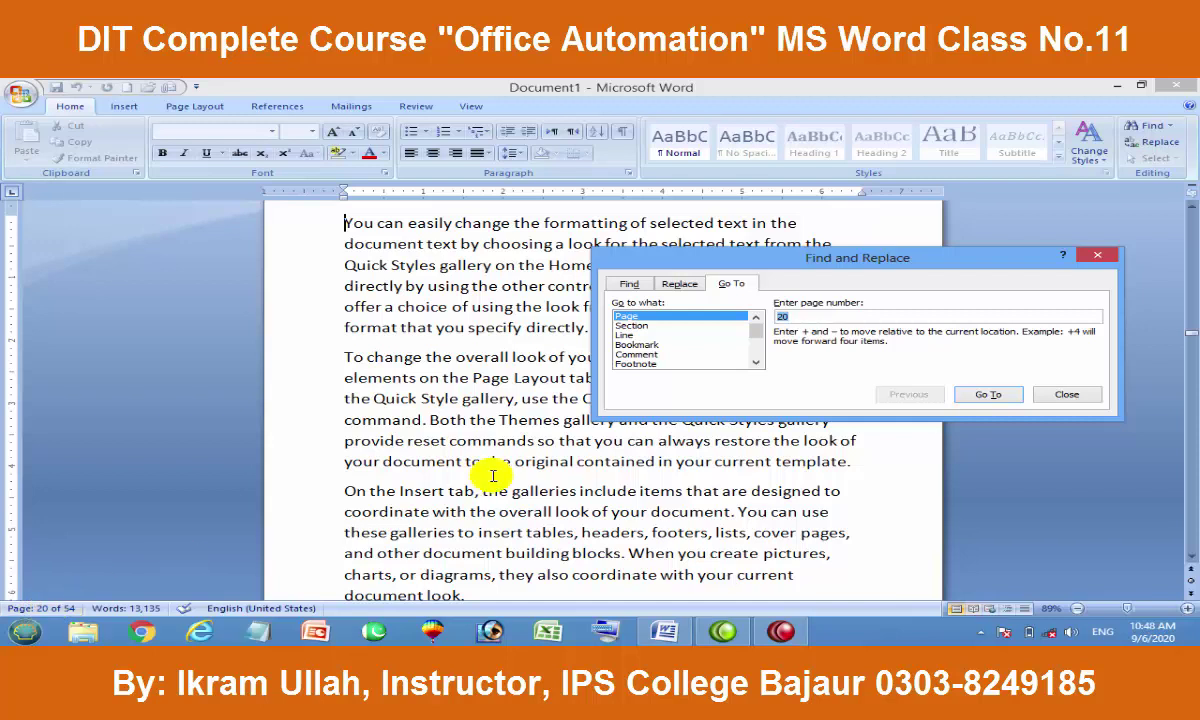
pyautogui.press('BackSpace')
pyautogui.click(912, 394)
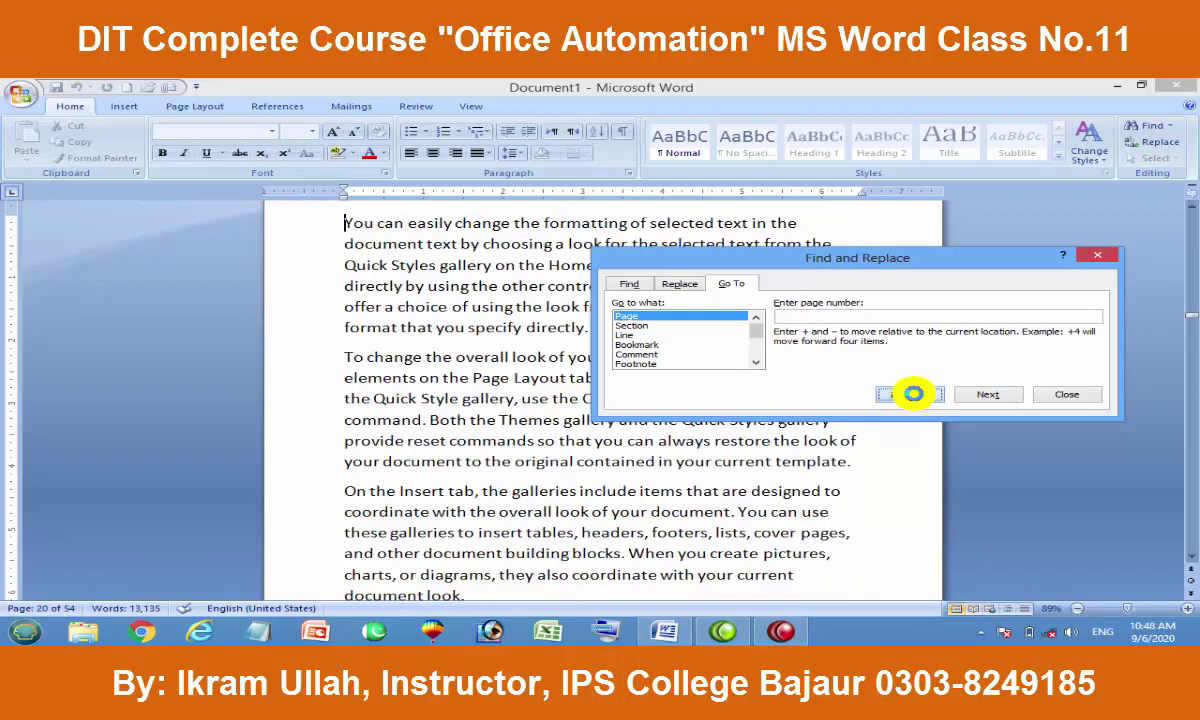
# Step back to page 15, try Section with number 2, then set the target to Line
pyautogui.click(913, 394)
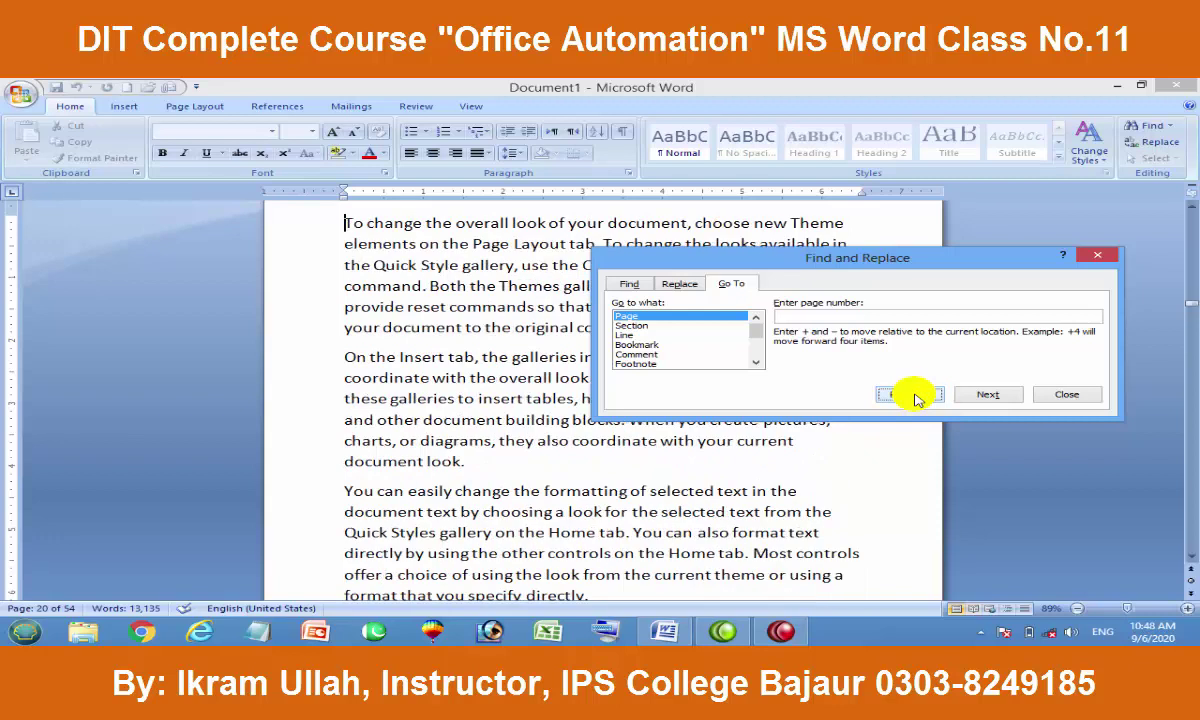
pyautogui.click(633, 326)
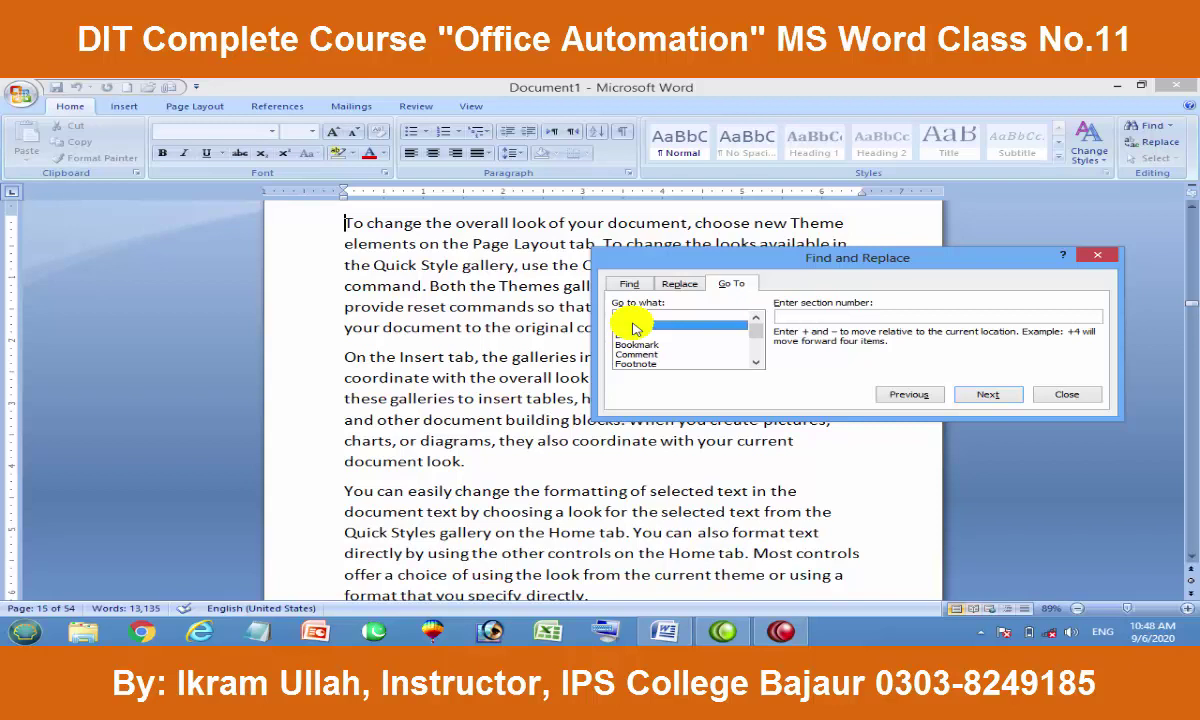
pyautogui.click(800, 314)
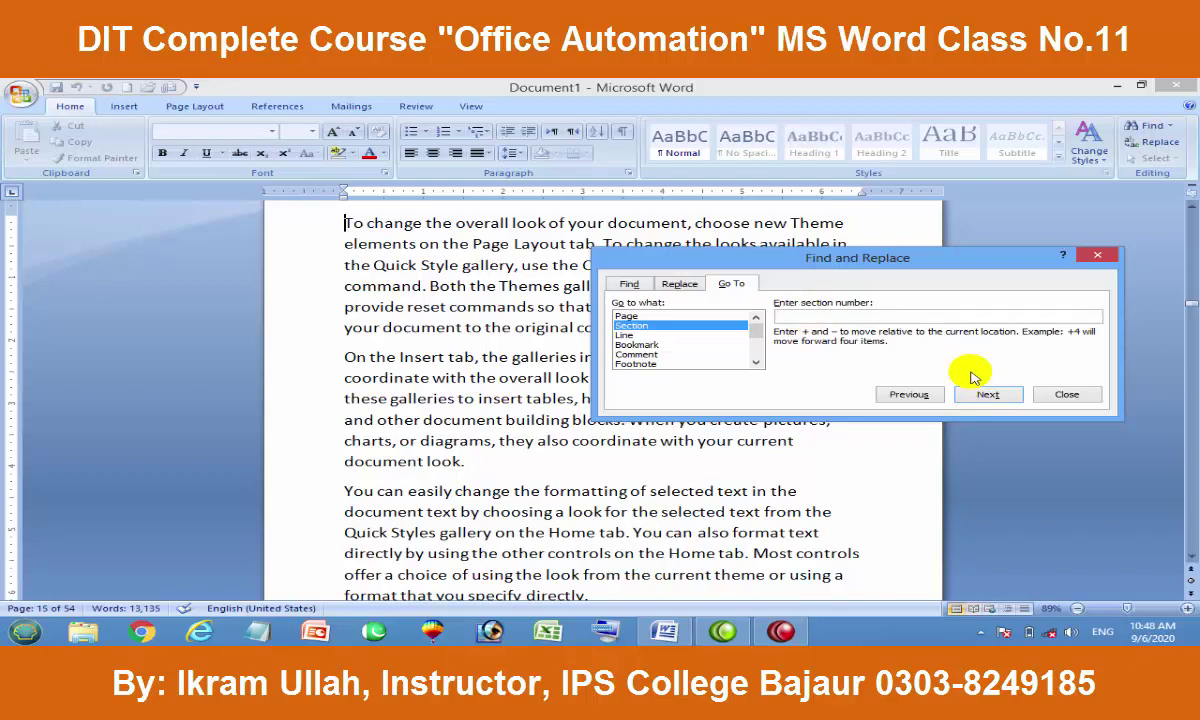
pyautogui.write('2')
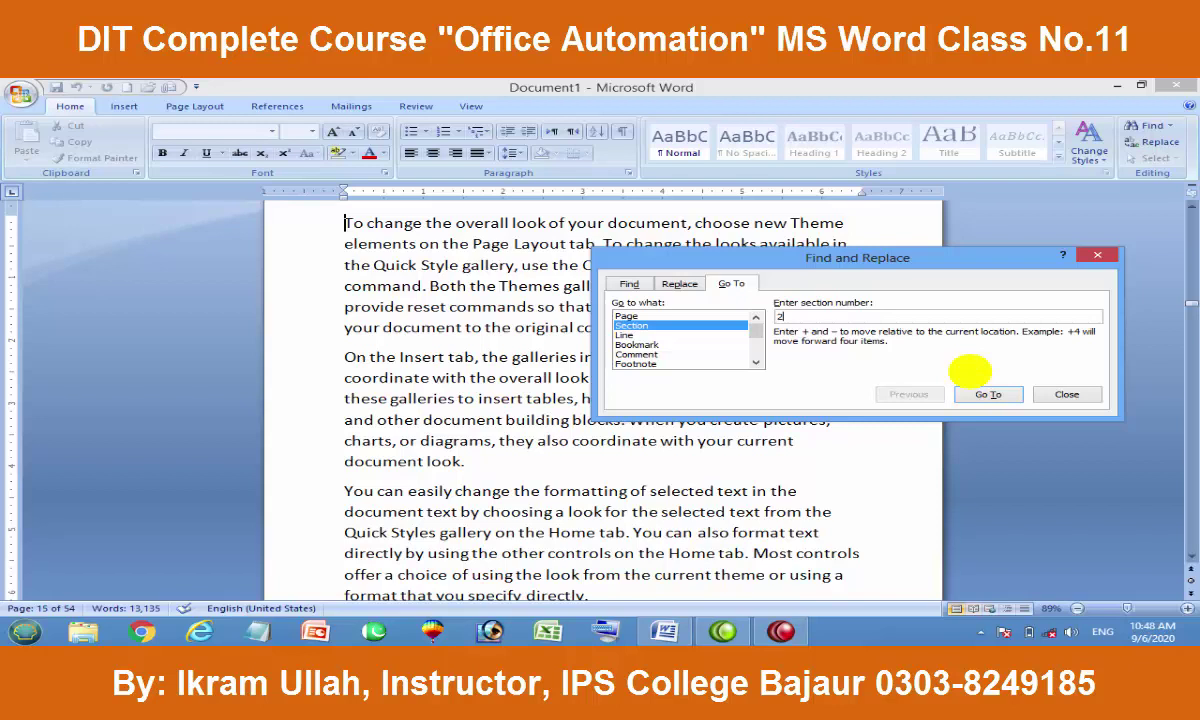
pyautogui.press('BackSpace')
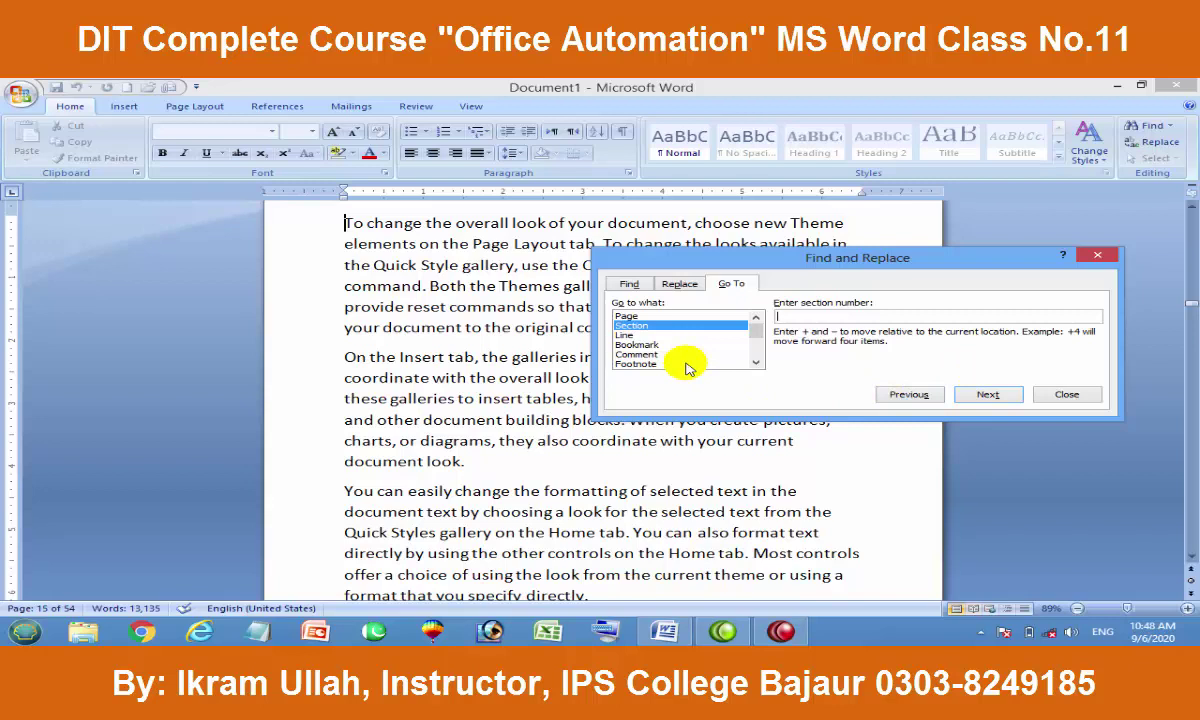
pyautogui.click(636, 335)
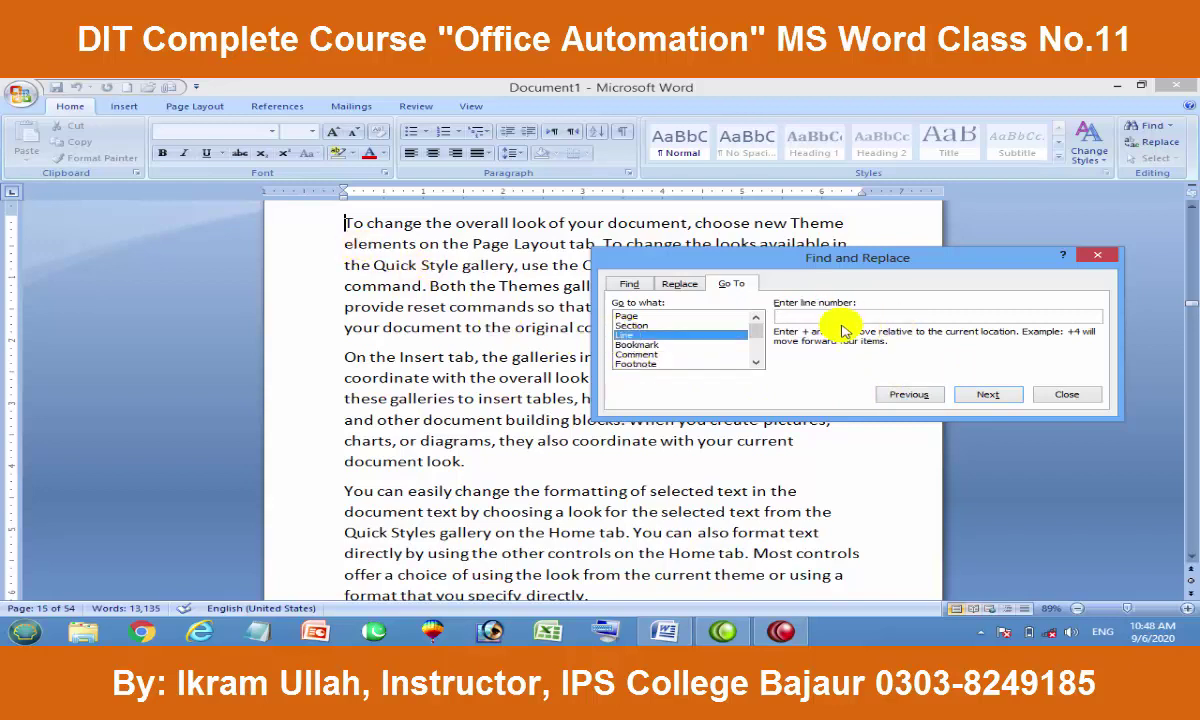
# Advance by line with Next, enter a line number, and close Find and Replace
pyautogui.click(973, 394)
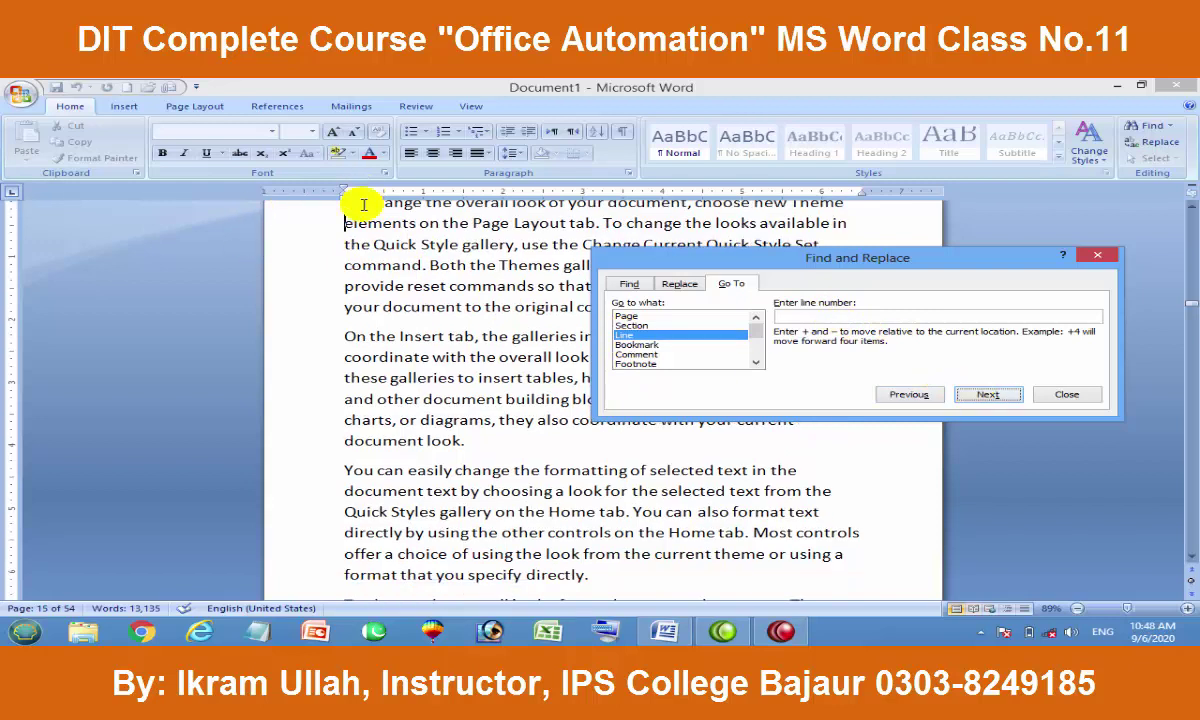
pyautogui.click(455, 276)
pyautogui.scroll(6, 400, 330)
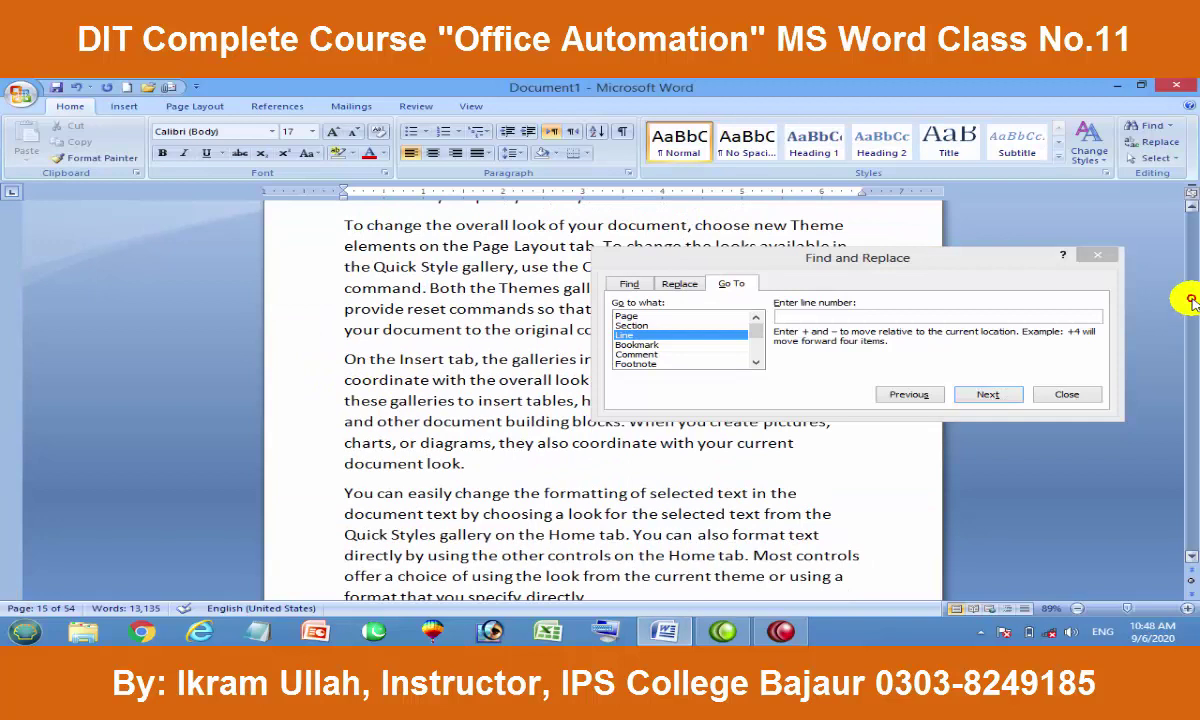
pyautogui.moveTo(1189, 327); pyautogui.dragTo(1186, 211)
pyautogui.click(330, 262)
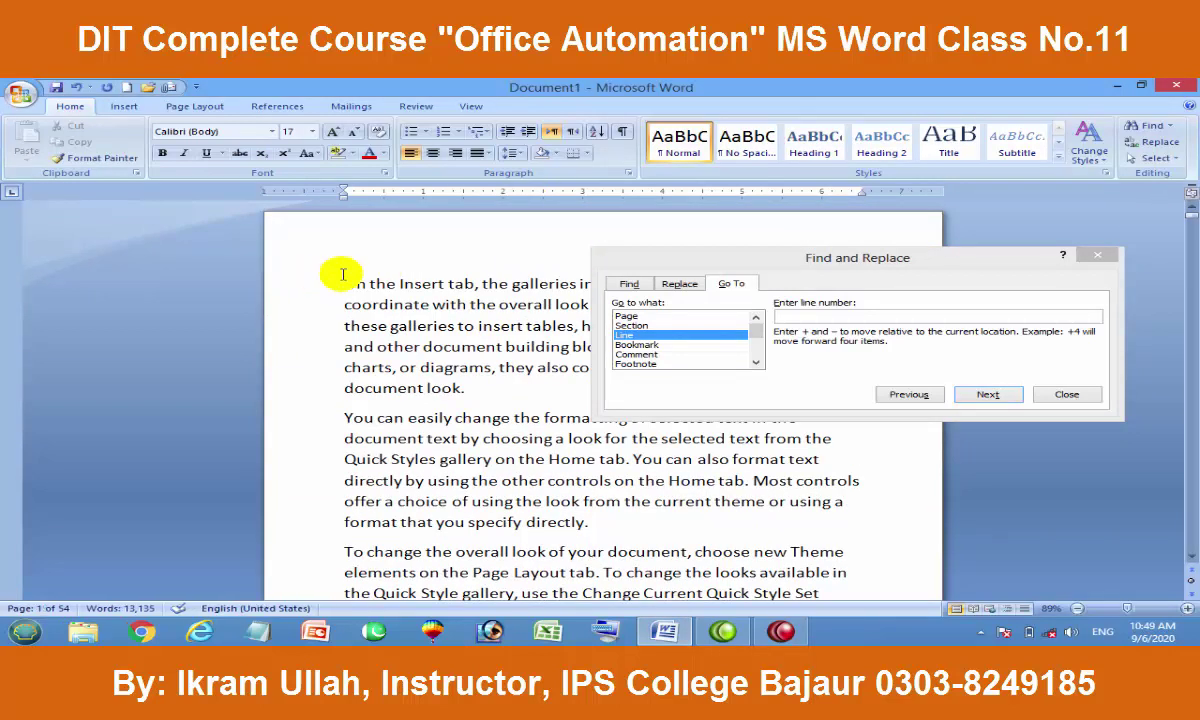
pyautogui.click(988, 394)
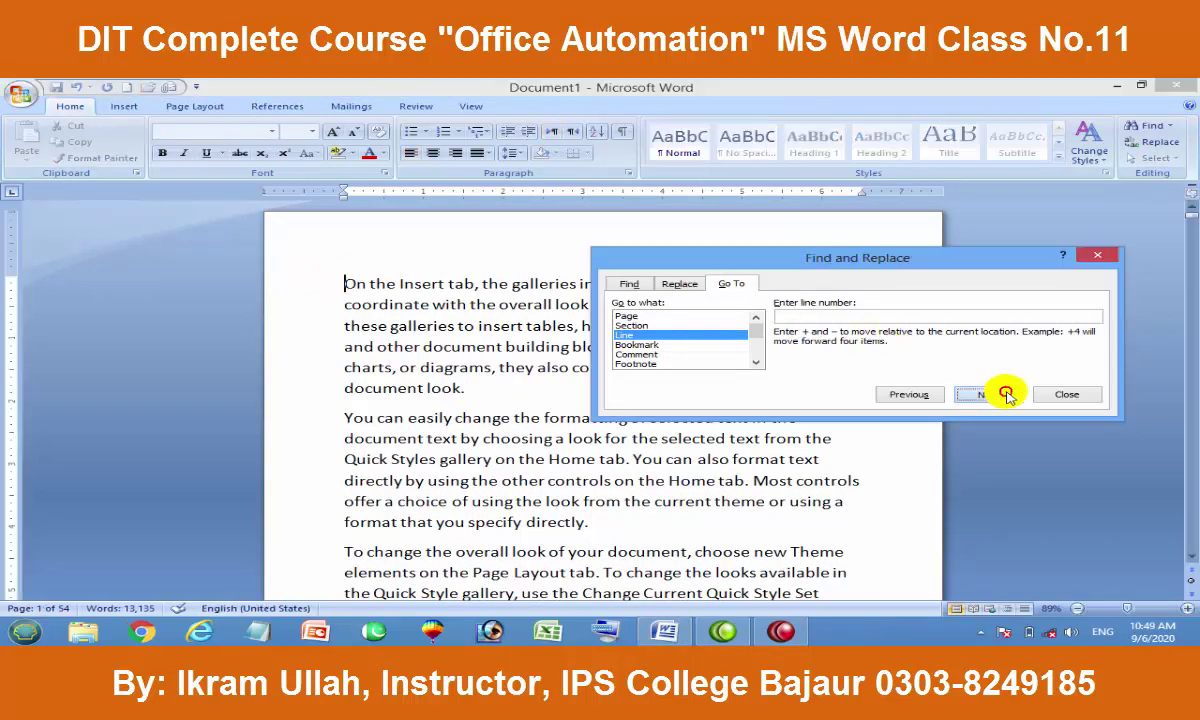
pyautogui.click(866, 394)
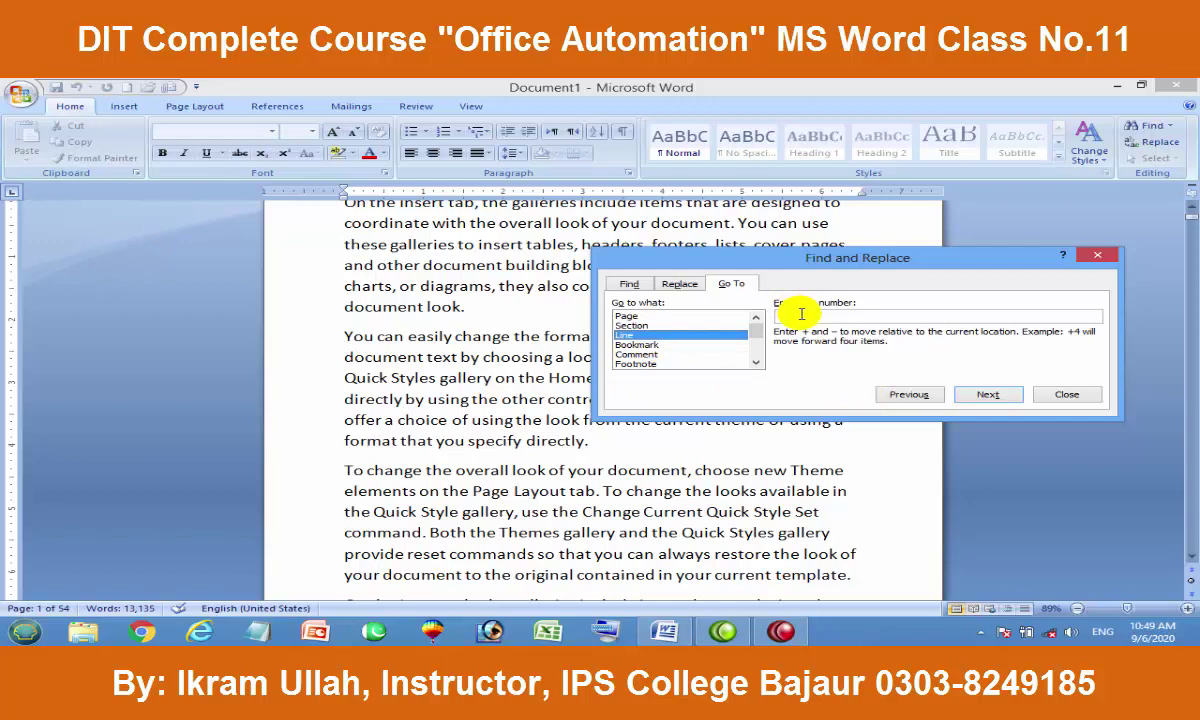
pyautogui.write('5')
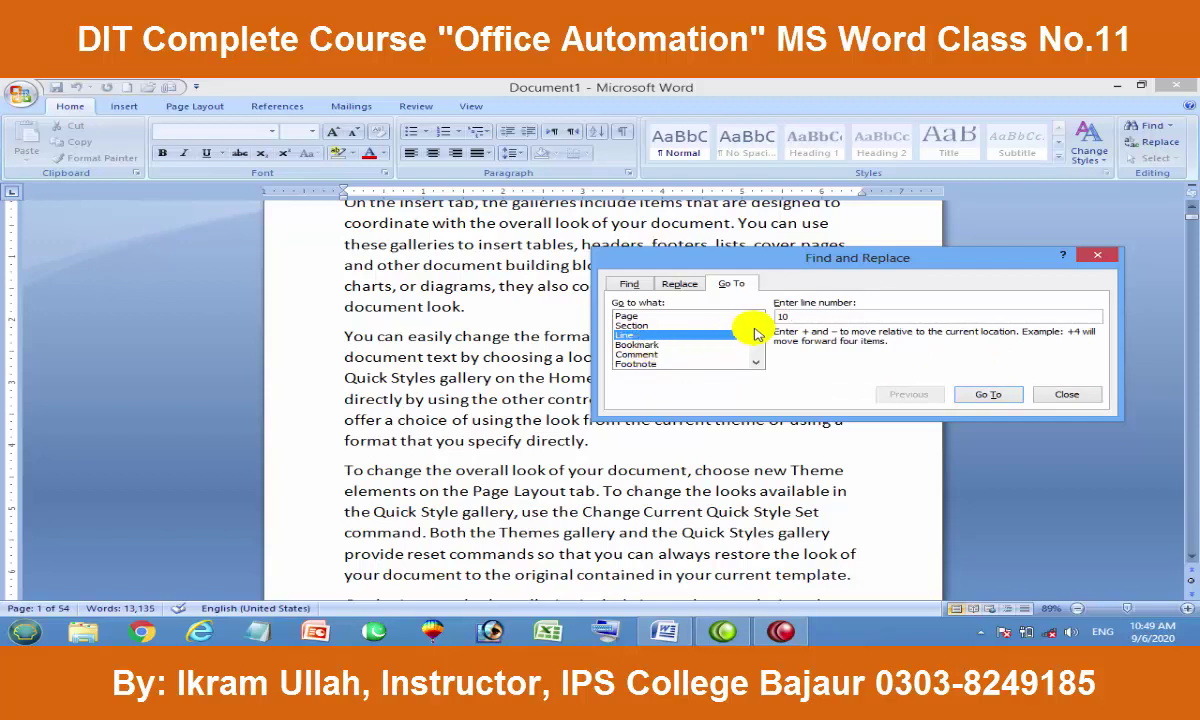
pyautogui.scroll(-2, 757, 335)
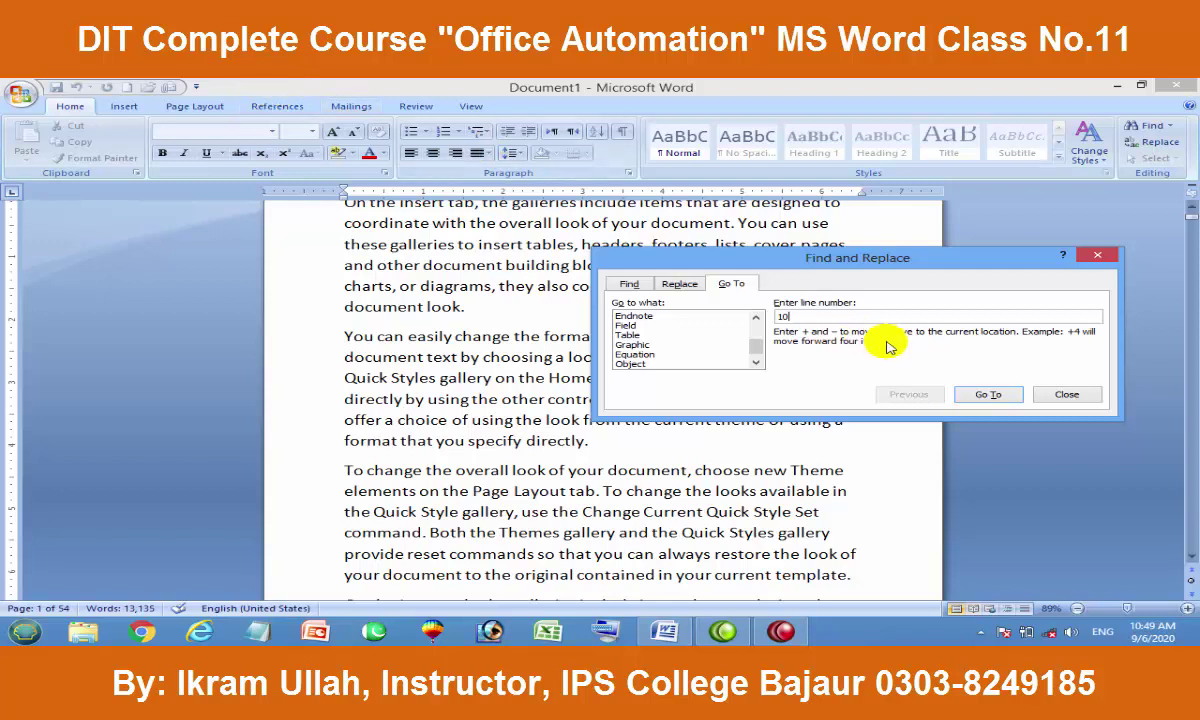
pyautogui.click(1097, 256)
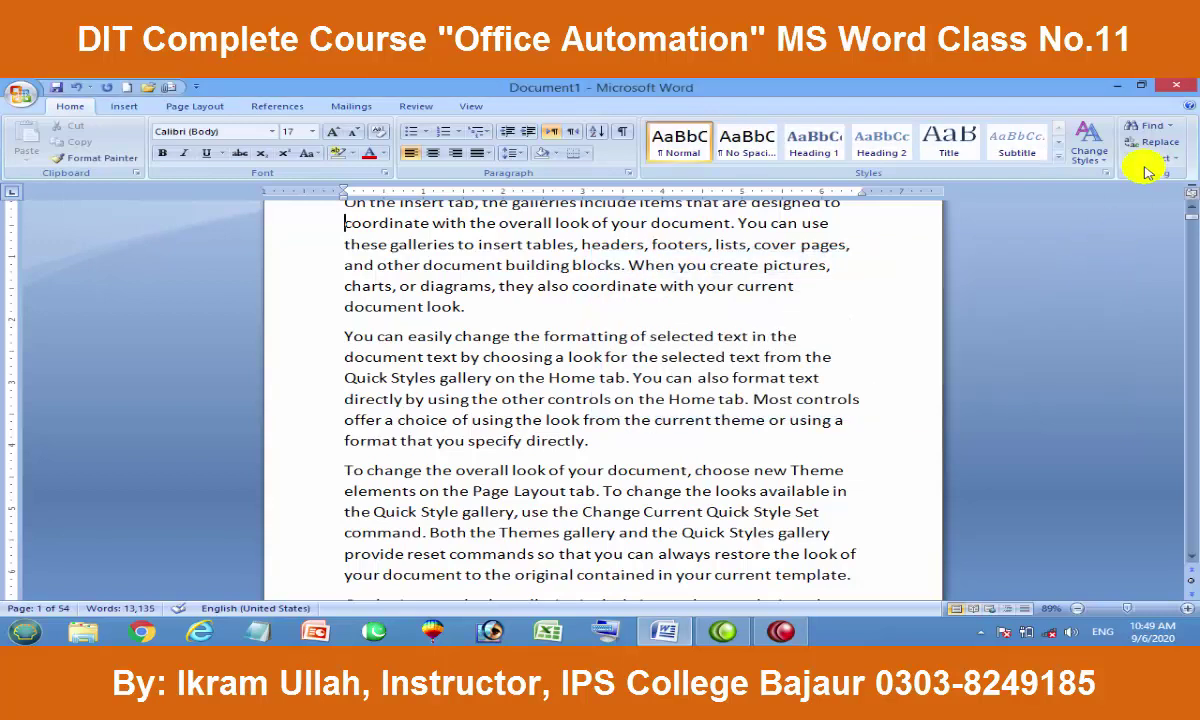
pyautogui.click(1153, 128)
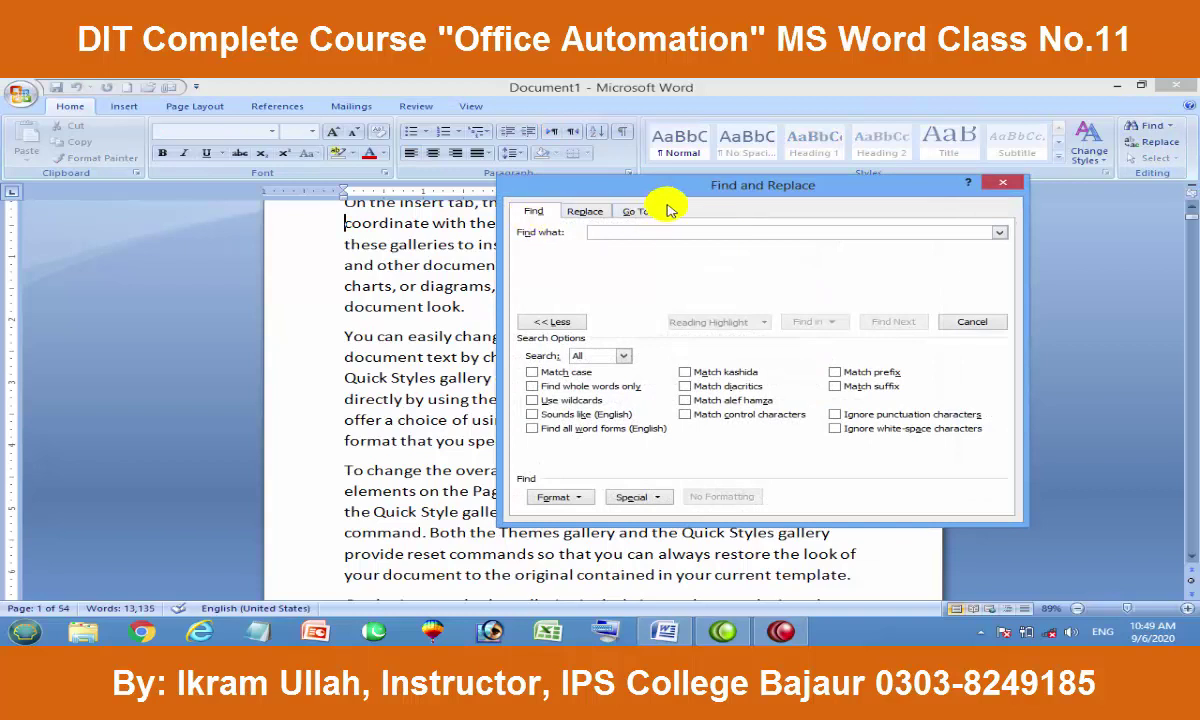
pyautogui.moveTo(850, 192); pyautogui.dragTo(723, 201)
pyautogui.click(878, 195)
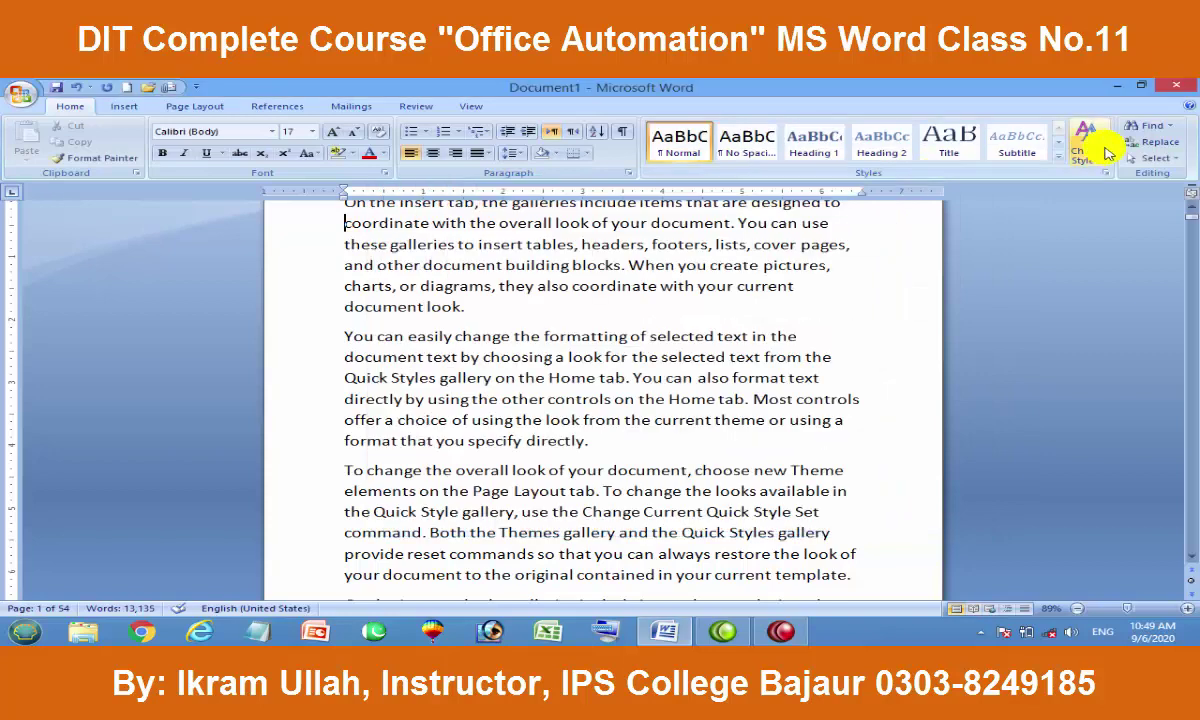
pyautogui.click(1150, 147)
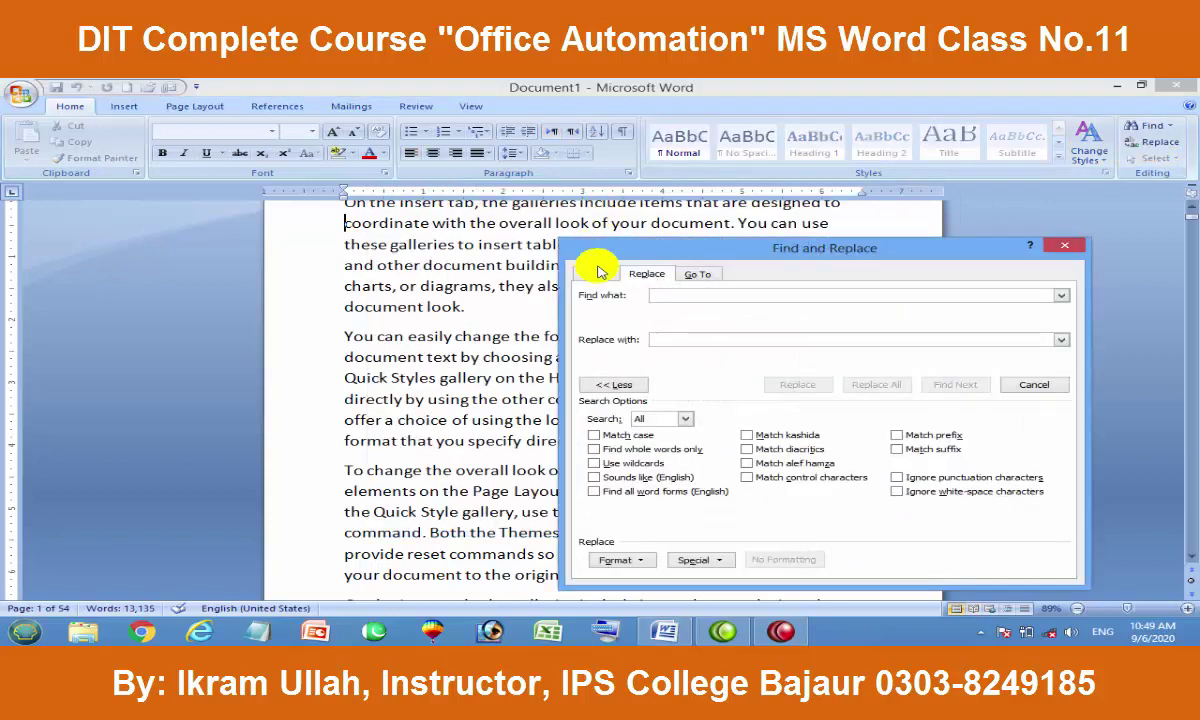
pyautogui.click(1062, 247)
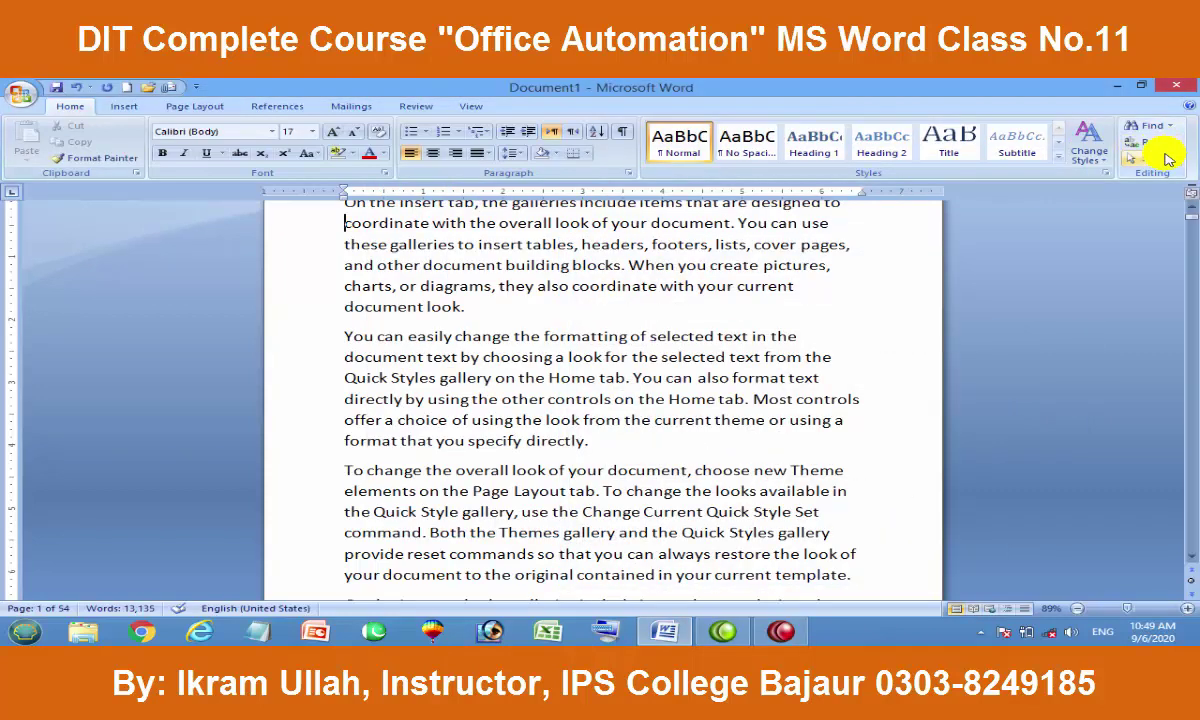
pyautogui.click(1160, 157)
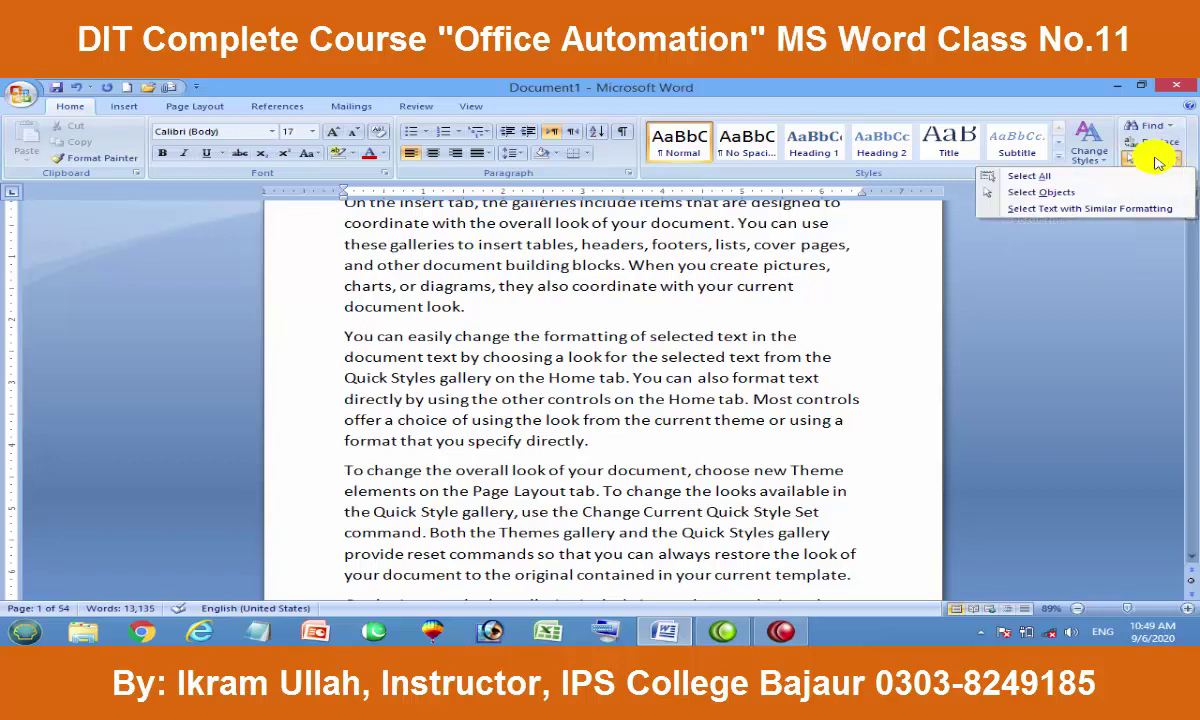
pyautogui.click(1027, 177)
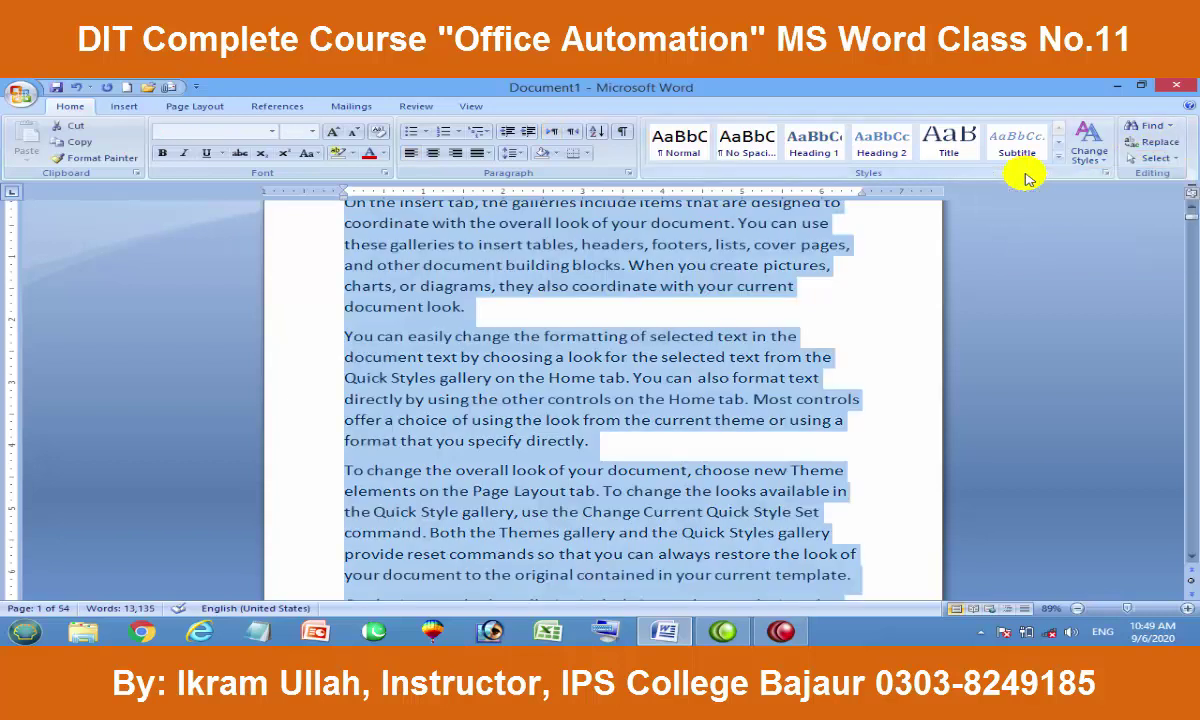
pyautogui.click(645, 335)
pyautogui.click(1155, 158)
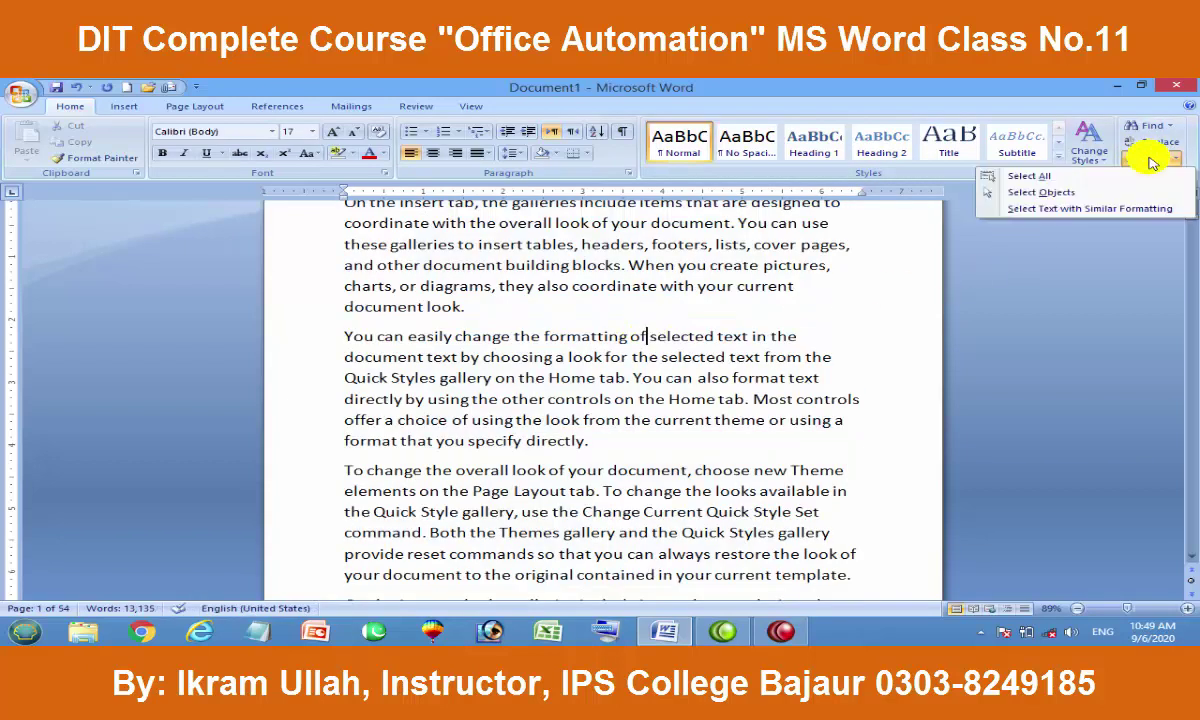
pyautogui.click(1030, 192)
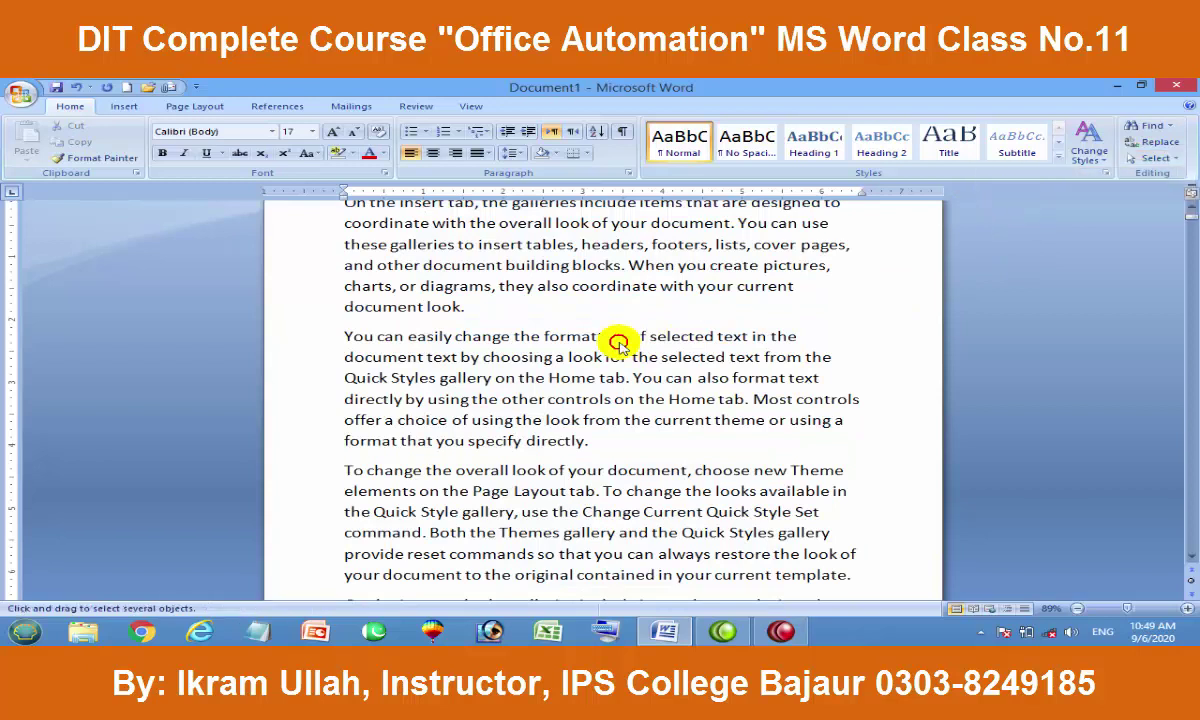
pyautogui.click(552, 305)
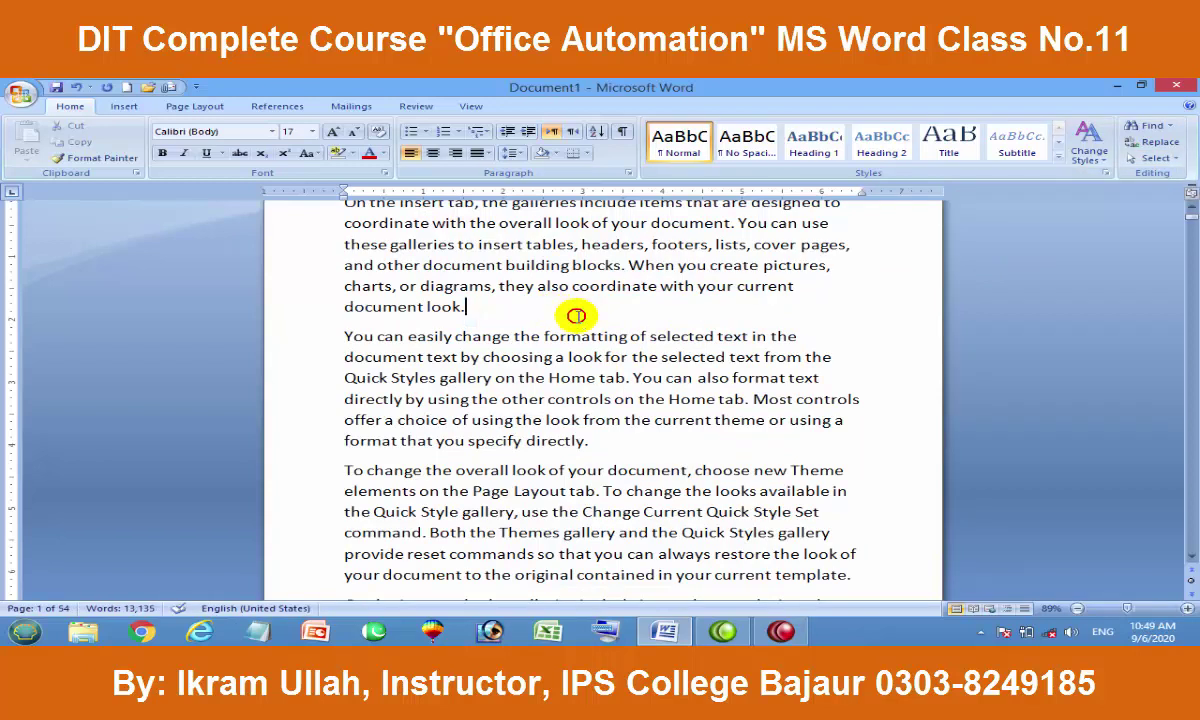
# Draw a green circle over the text with the Oval shape and move it right
pyautogui.click(115, 91)
pyautogui.click(124, 106)
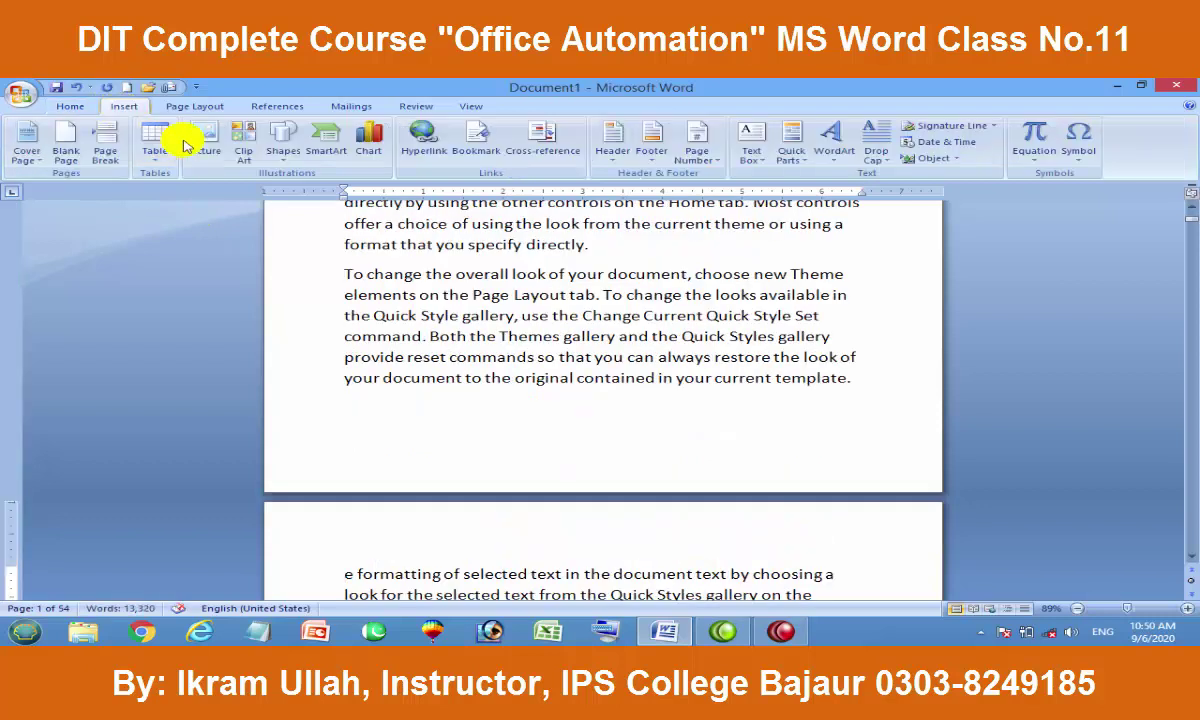
pyautogui.click(285, 145)
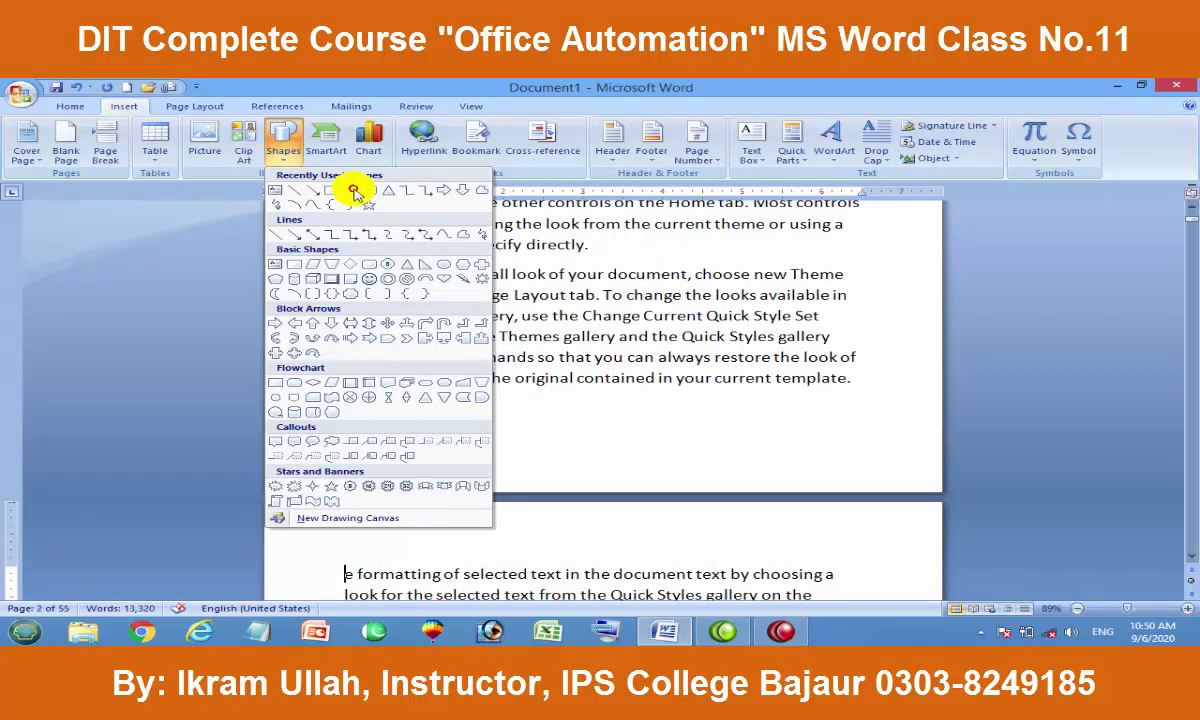
pyautogui.click(331, 190)
pyautogui.scroll(3, 727, 364)
pyautogui.moveTo(418, 297); pyautogui.dragTo(554, 401)
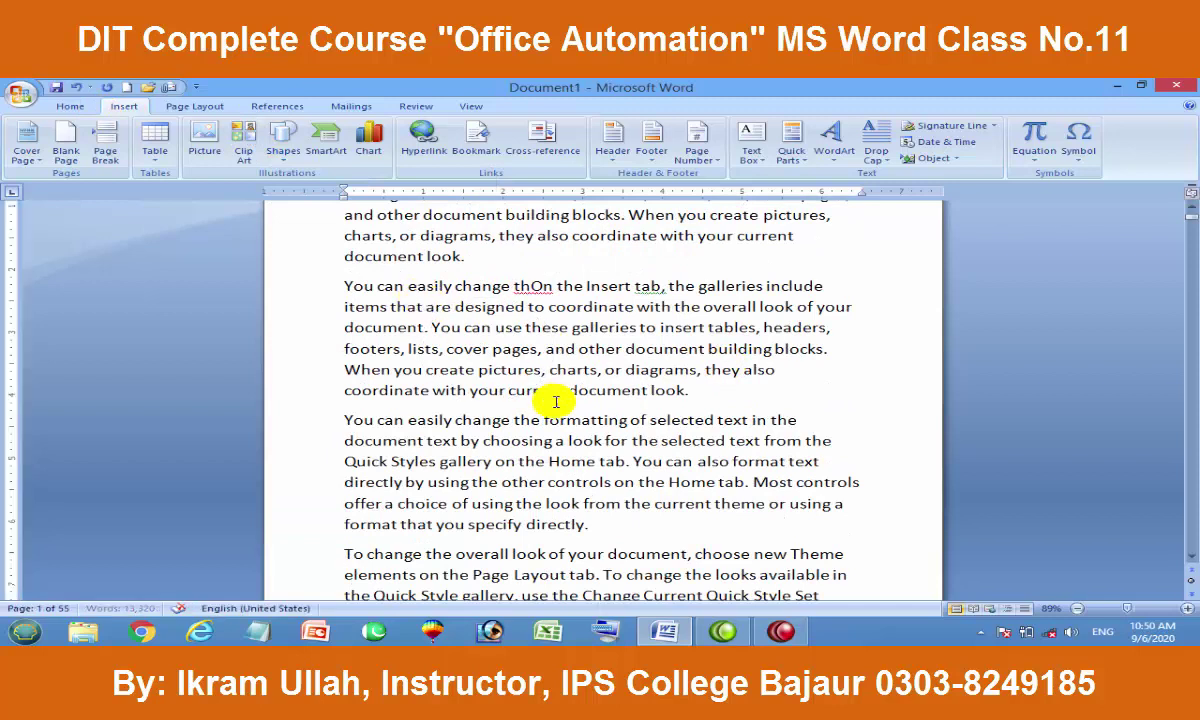
pyautogui.moveTo(480, 334)
pyautogui.mouseDown()
pyautogui.moveTo(622, 350)
pyautogui.moveTo(764, 320)
pyautogui.moveTo(745, 455)
pyautogui.mouseUp()
pyautogui.press('Escape')
# Duplicate the circle by copy-paste and Ctrl-drag into five scattered circles
pyautogui.scroll(1, 742, 450)
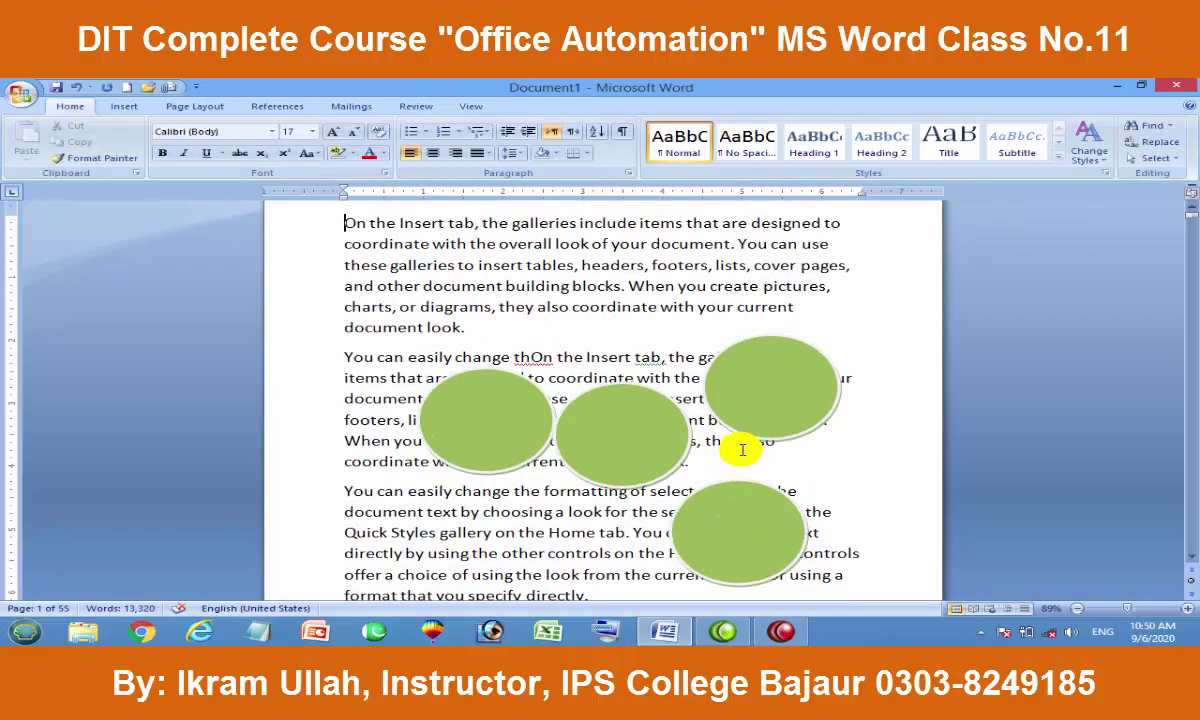
pyautogui.hotkey('ctrl', 'z')
pyautogui.hotkey('ctrl', 'z')
pyautogui.hotkey('ctrl', 'z')
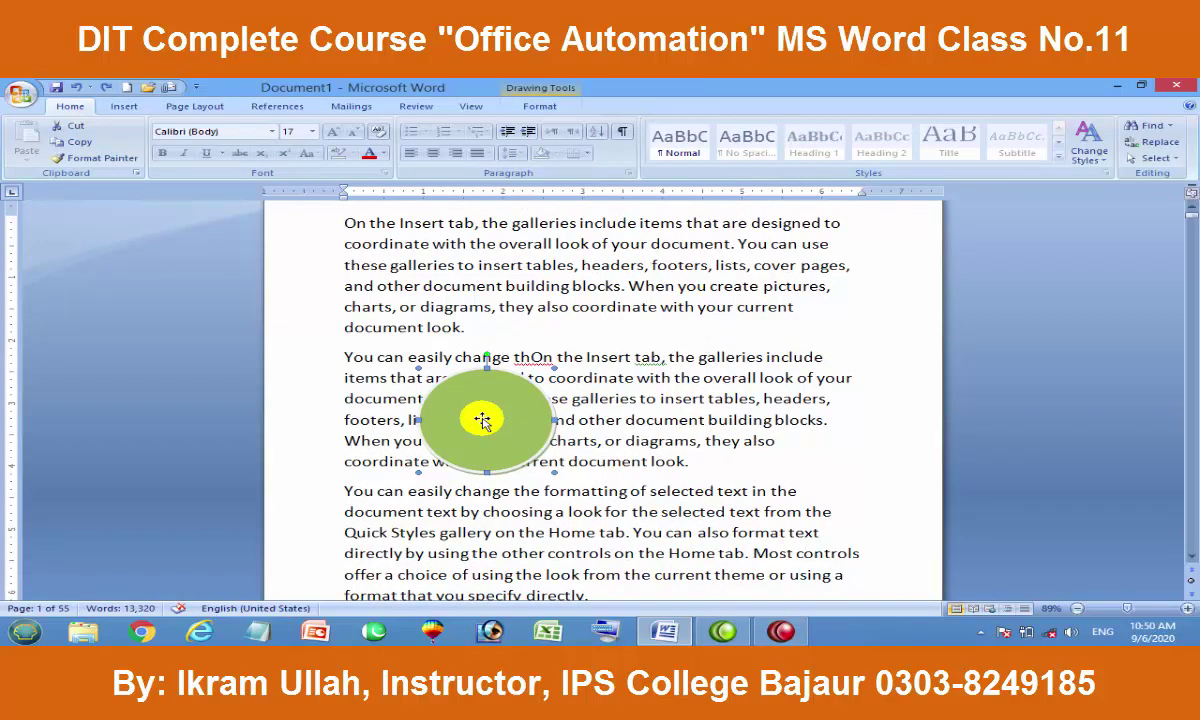
pyautogui.rightClick(450, 401)
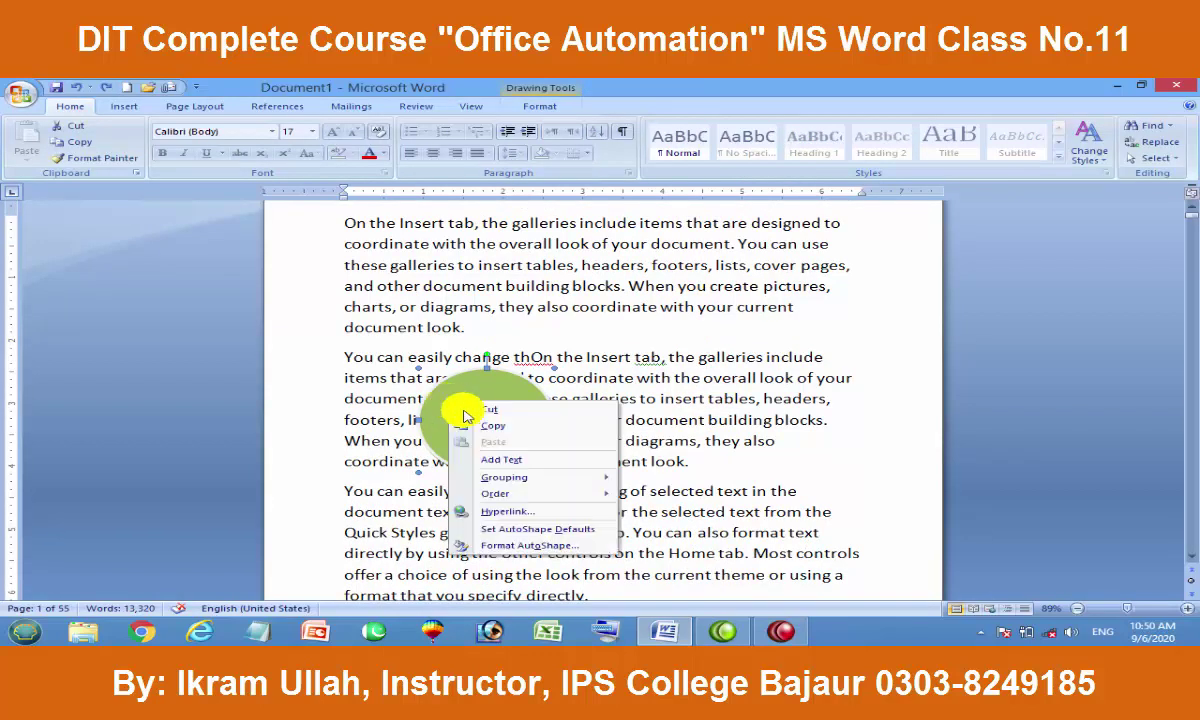
pyautogui.click(519, 424)
pyautogui.rightClick(568, 360)
pyautogui.click(654, 418)
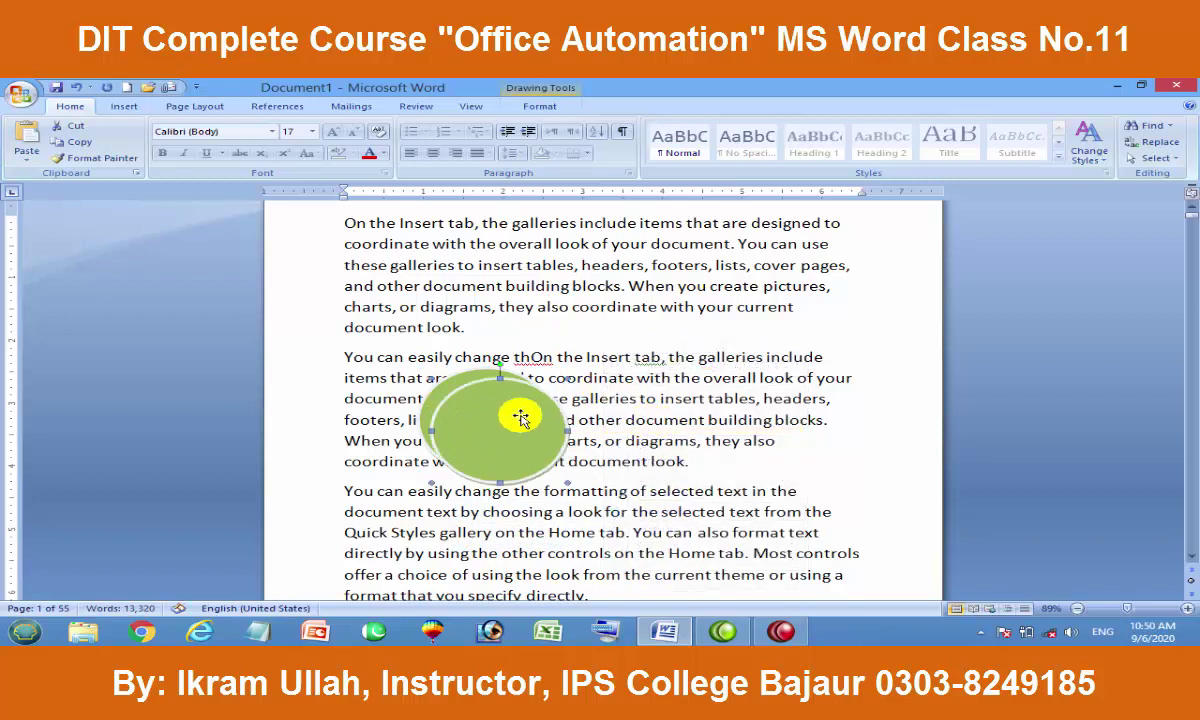
pyautogui.moveTo(521, 418); pyautogui.dragTo(599, 408)
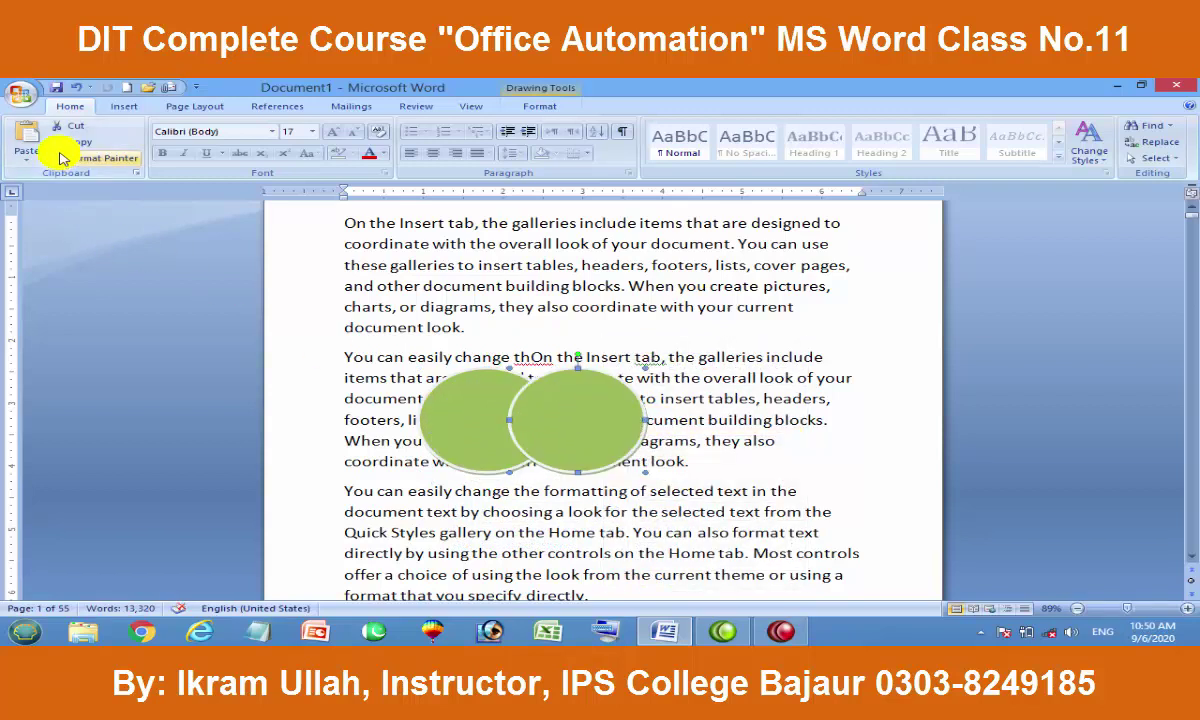
pyautogui.moveTo(582, 432); pyautogui.dragTo(544, 356)
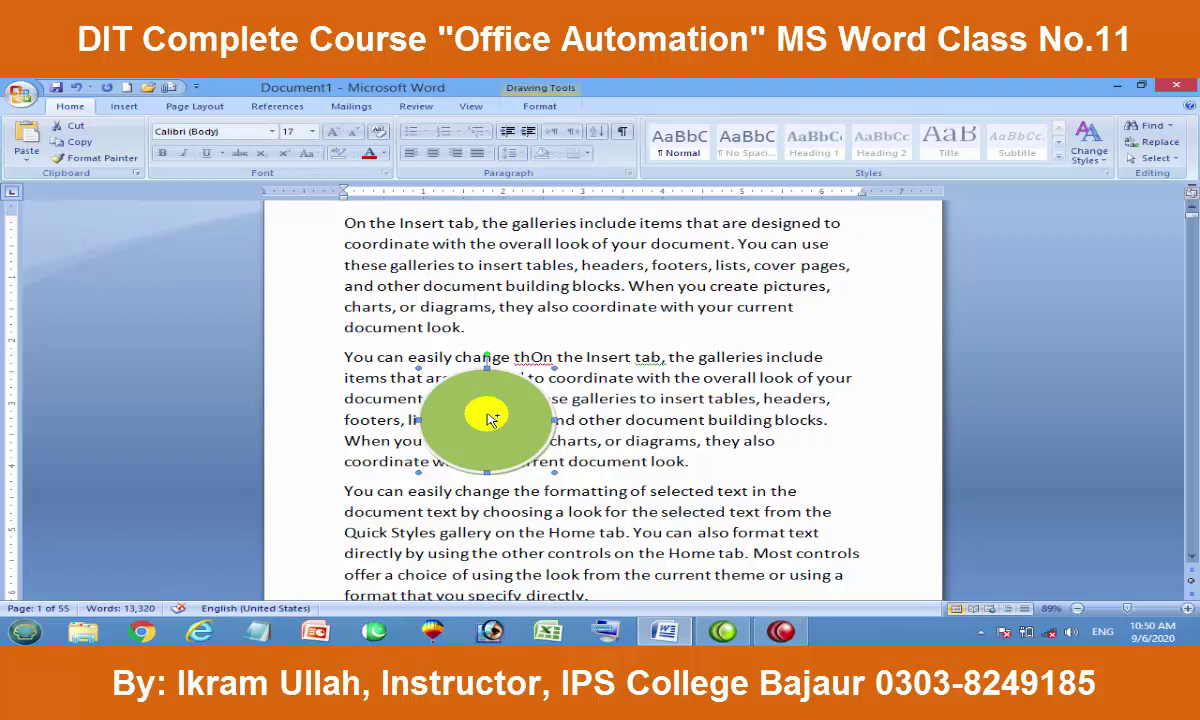
pyautogui.moveTo(490, 418); pyautogui.dragTo(678, 418)
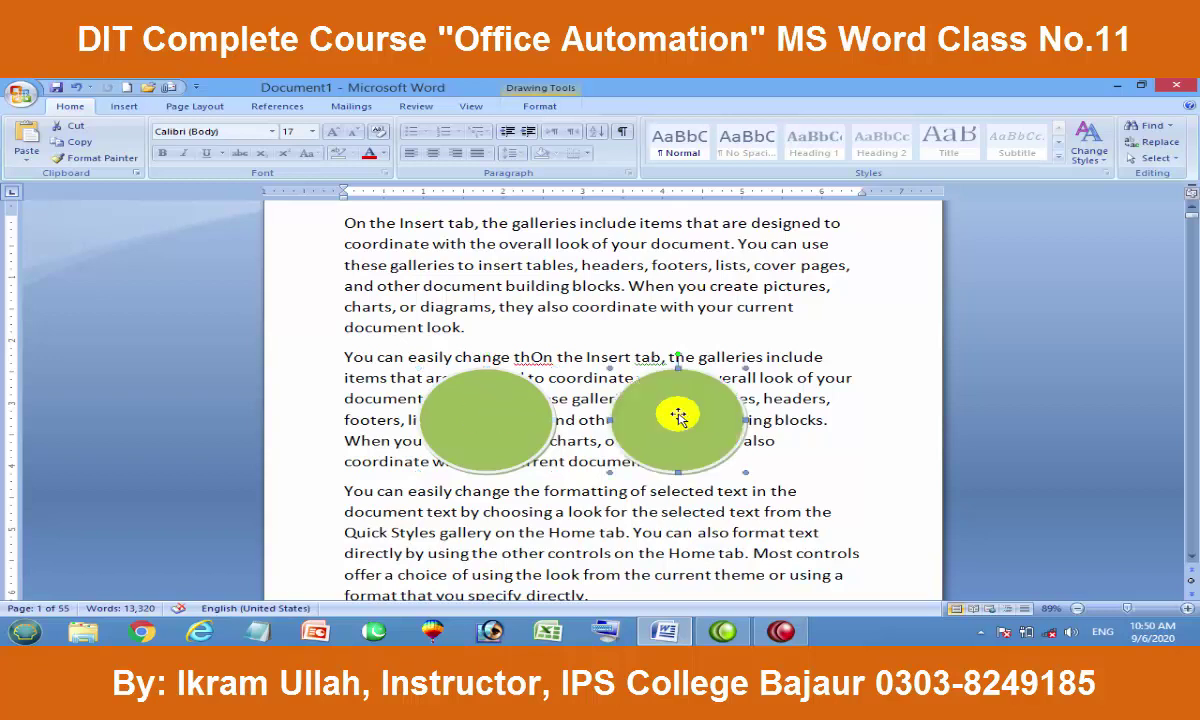
pyautogui.moveTo(678, 415)
pyautogui.mouseDown()
pyautogui.moveTo(742, 310)
pyautogui.moveTo(584, 327)
pyautogui.moveTo(594, 533)
pyautogui.mouseUp()
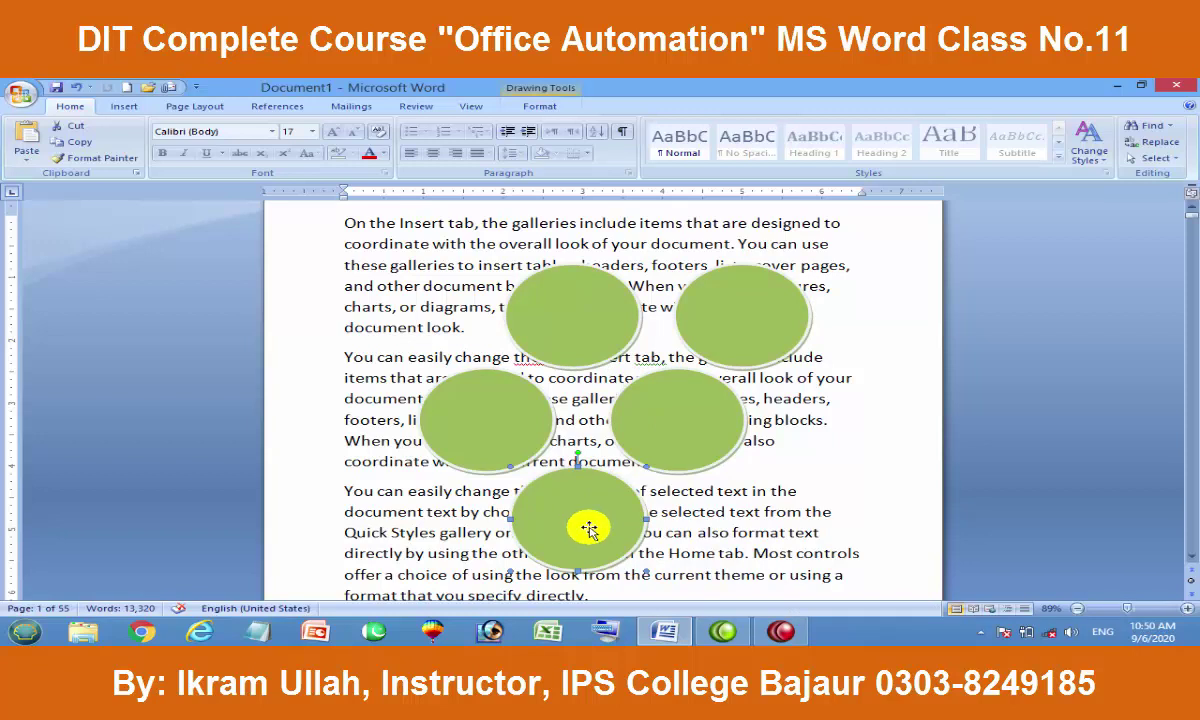
# Delete four circles and move the remaining one down to the third paragraph
pyautogui.press('Delete')
pyautogui.click(654, 466)
pyautogui.press('Delete')
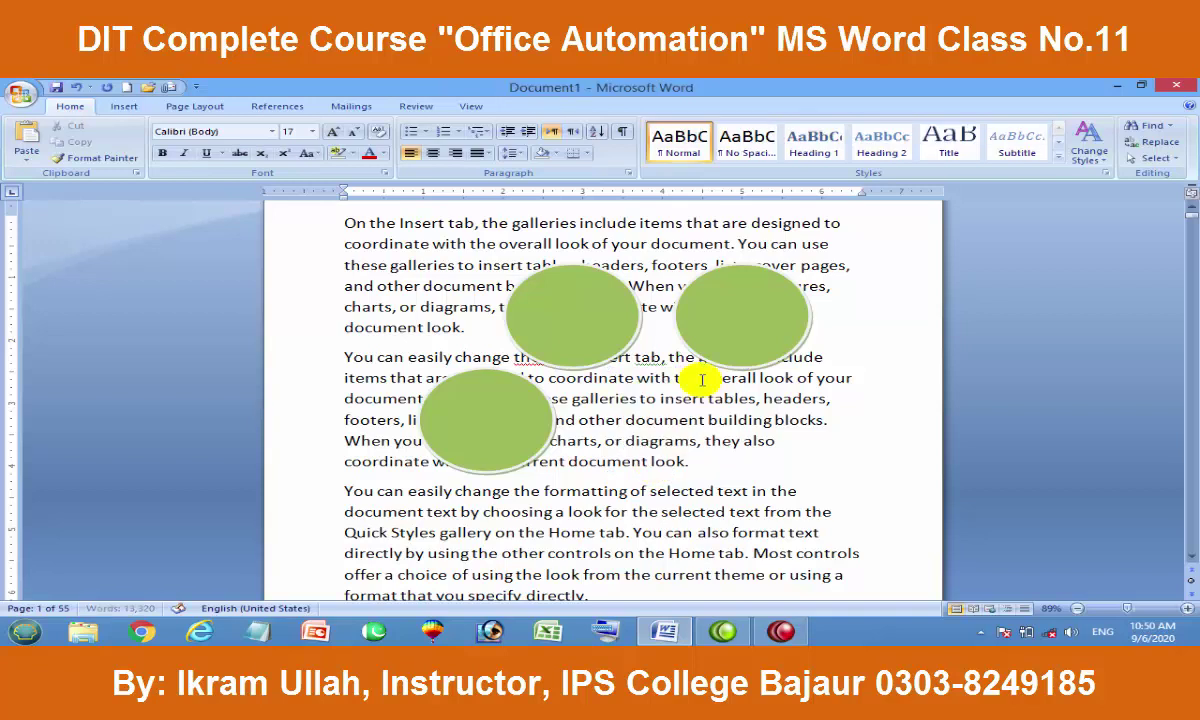
pyautogui.click(705, 355)
pyautogui.press('Delete')
pyautogui.click(624, 335)
pyautogui.press('Delete')
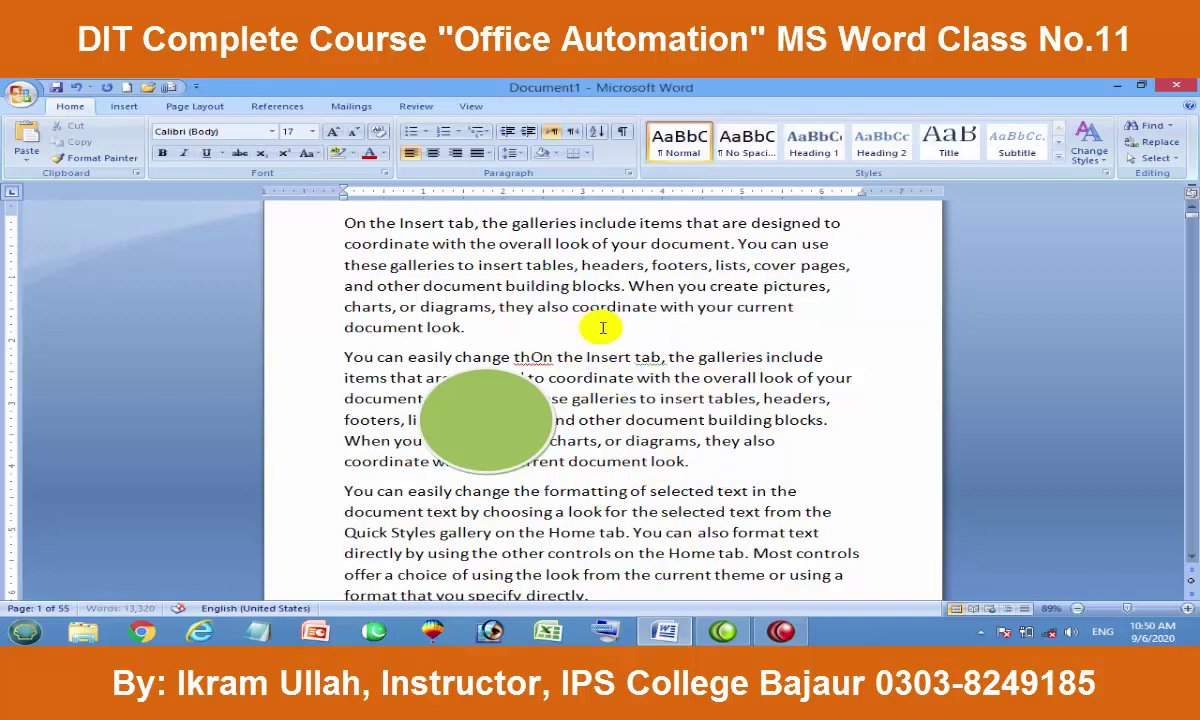
pyautogui.moveTo(510, 405); pyautogui.dragTo(552, 505)
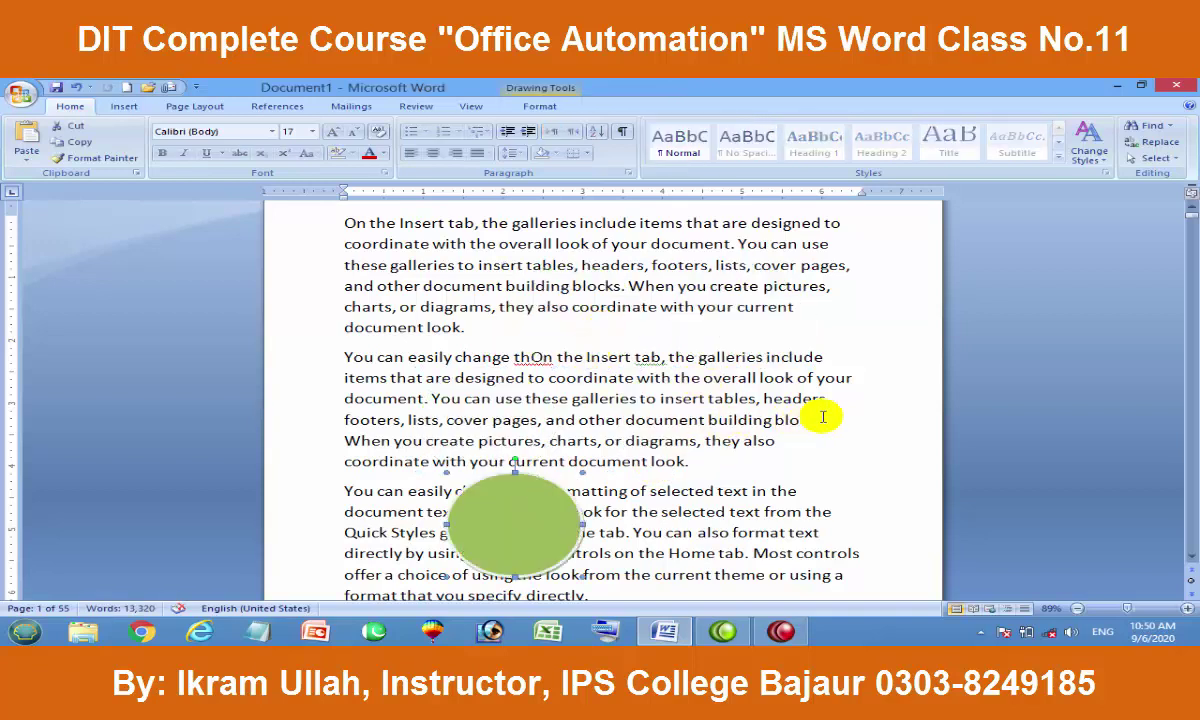
# Colour the 'You can easily change' paragraph red, undoing an accidental drag-copy of it
pyautogui.moveTo(826, 420); pyautogui.dragTo(333, 343)
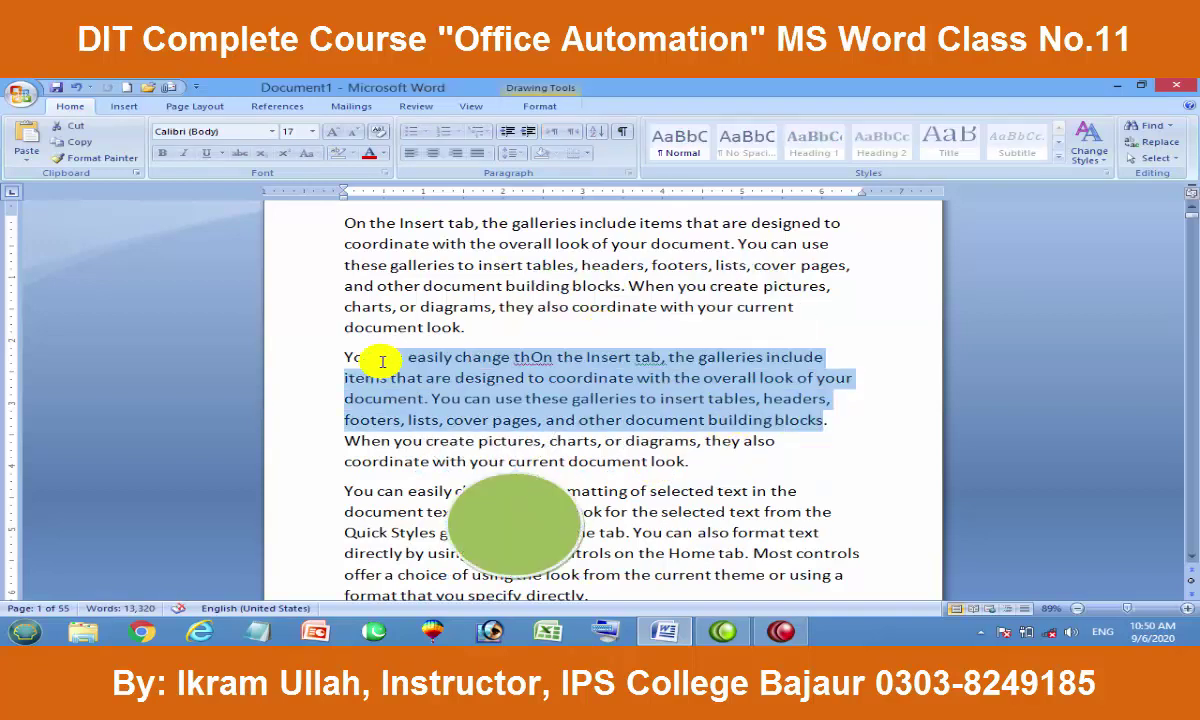
pyautogui.click(366, 152)
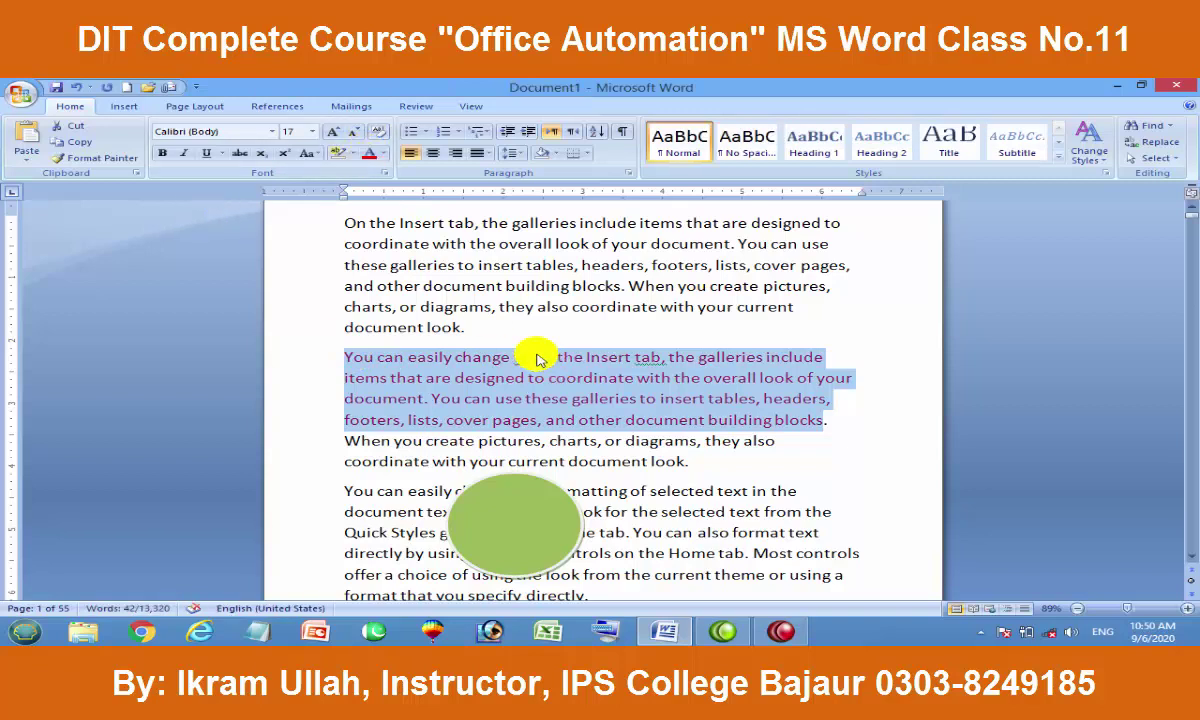
pyautogui.click(532, 357)
pyautogui.click(689, 412)
pyautogui.moveTo(828, 418)
pyautogui.mouseDown()
pyautogui.moveTo(308, 356)
pyautogui.moveTo(830, 420)
pyautogui.moveTo(757, 491)
pyautogui.mouseUp()
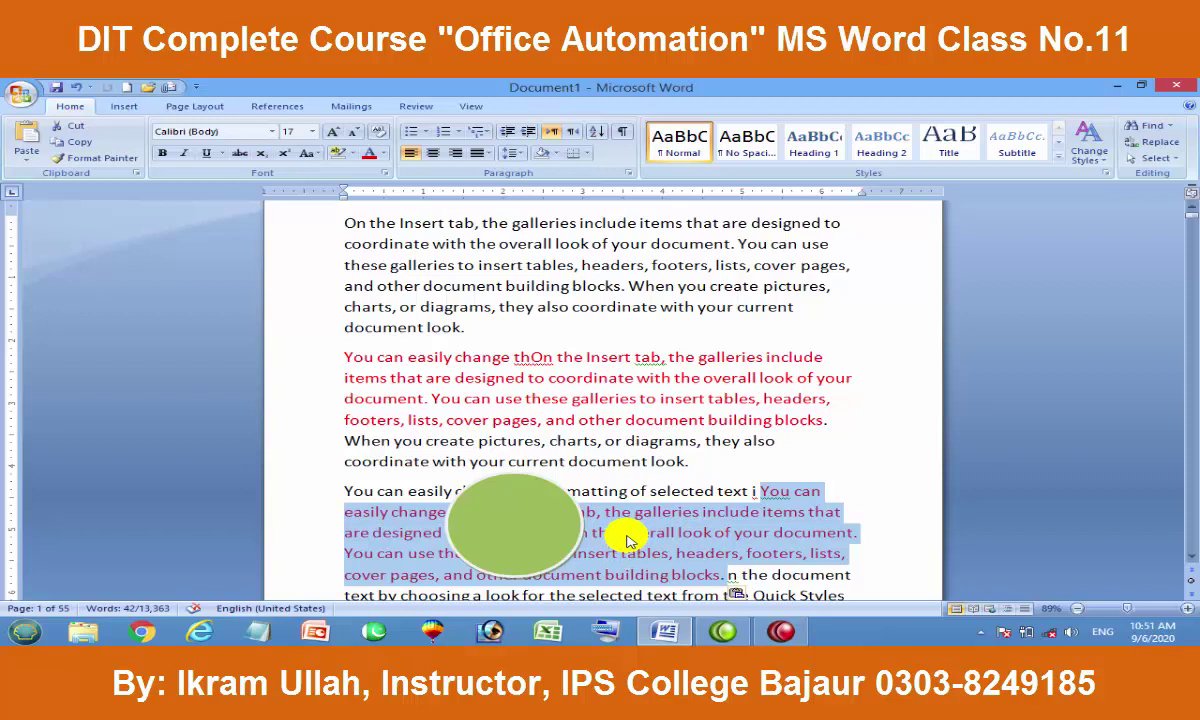
pyautogui.hotkey('ctrl', 'z')
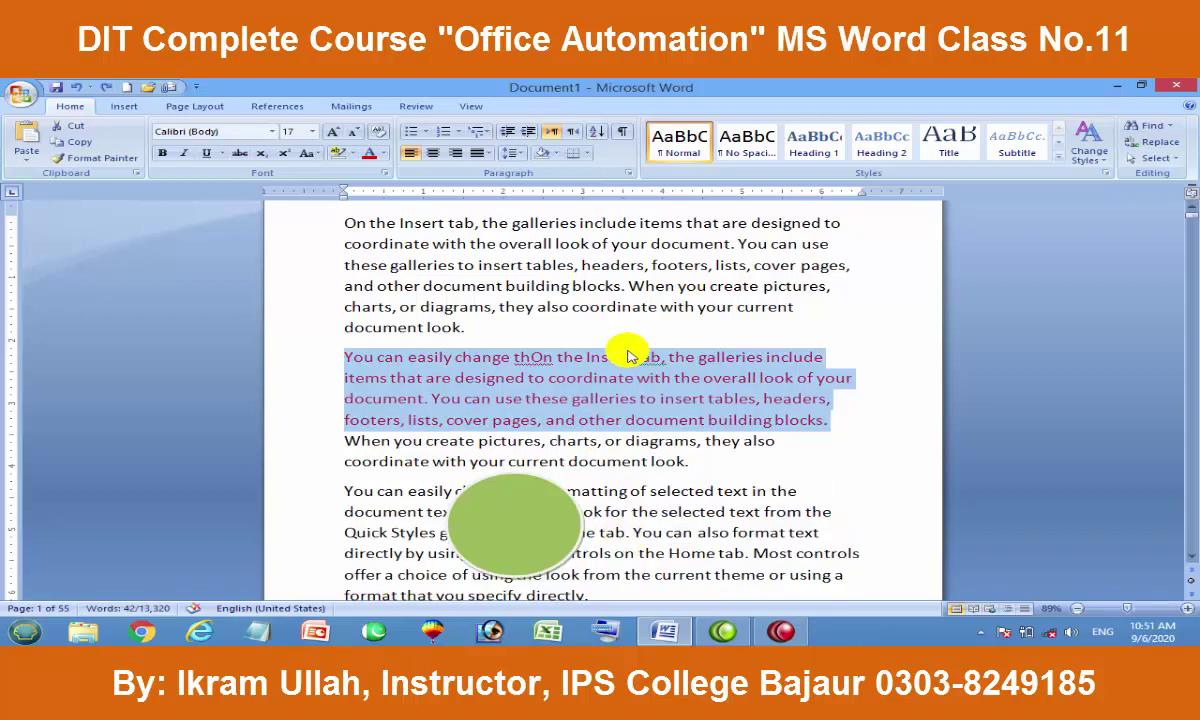
# Move the circle onto the red paragraph and Ctrl-drag several copies around it
pyautogui.click(512, 526)
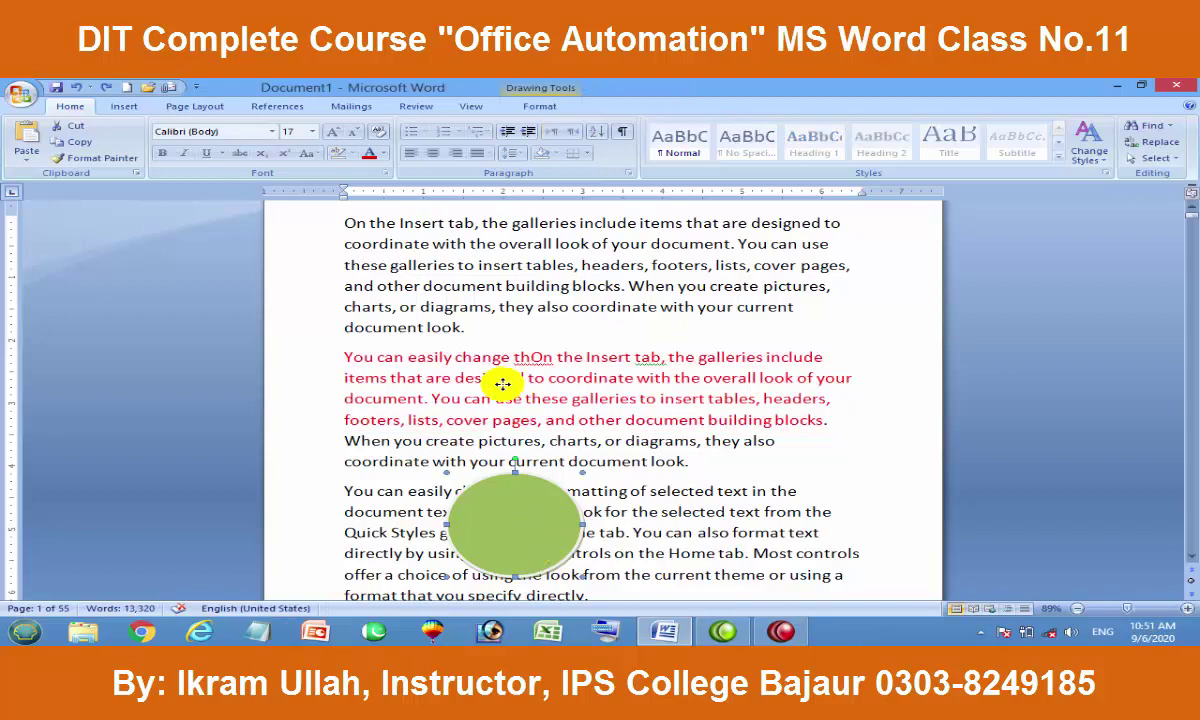
pyautogui.moveTo(510, 392); pyautogui.dragTo(498, 377)
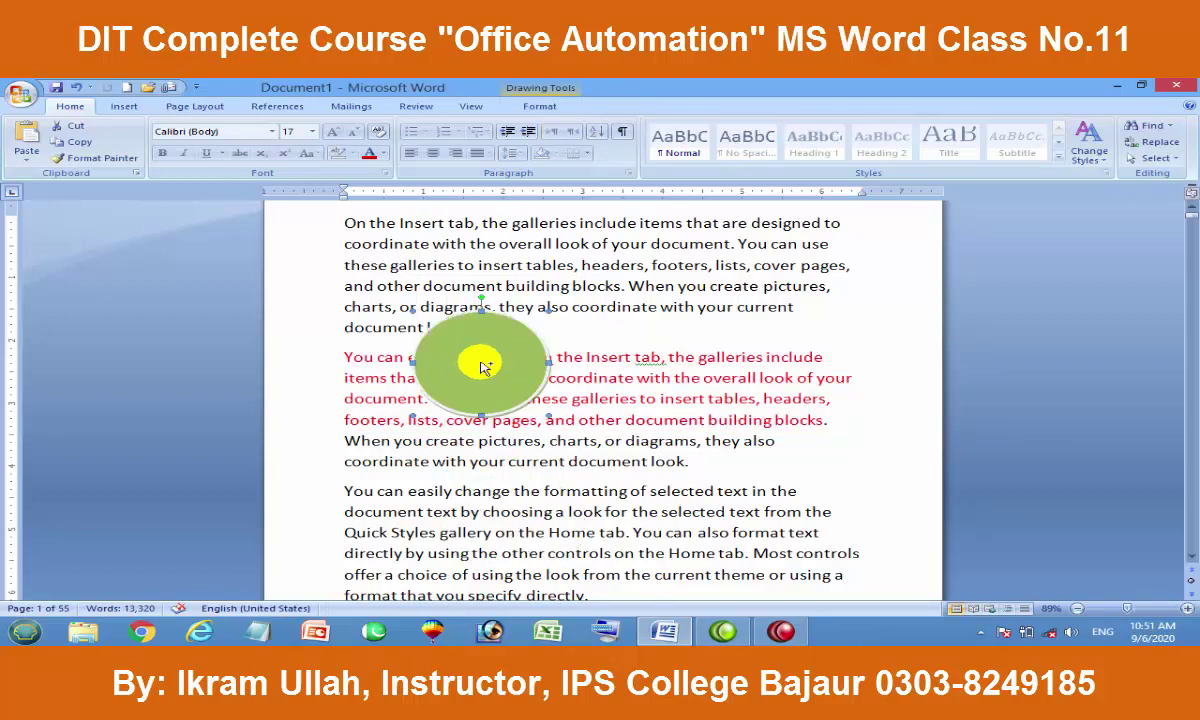
pyautogui.keyDown('ctrl'); pyautogui.moveTo(463, 360); pyautogui.dragTo(637, 430); pyautogui.keyUp('ctrl')
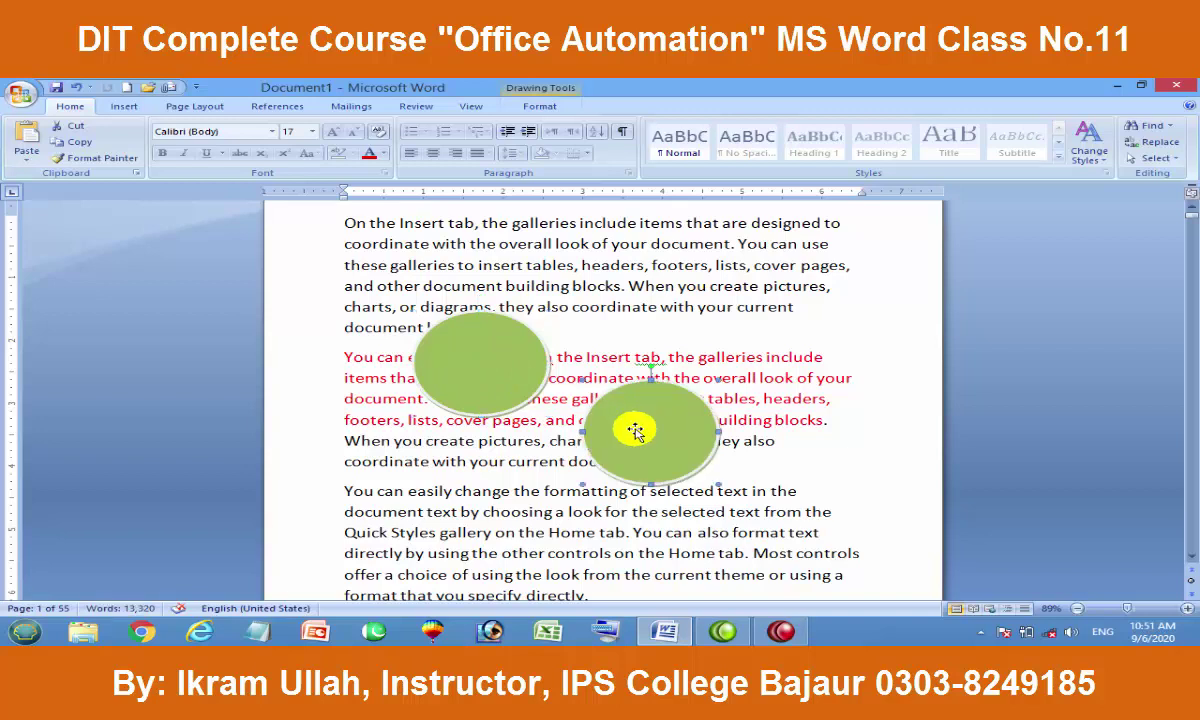
pyautogui.moveTo(636, 430)
pyautogui.keyDown('ctrl'); pyautogui.mouseDown()
pyautogui.moveTo(584, 300)
pyautogui.moveTo(469, 514)
pyautogui.mouseUp(); pyautogui.keyUp('ctrl')
pyautogui.keyDown('ctrl'); pyautogui.moveTo(715, 420); pyautogui.dragTo(804, 349); pyautogui.keyUp('ctrl')
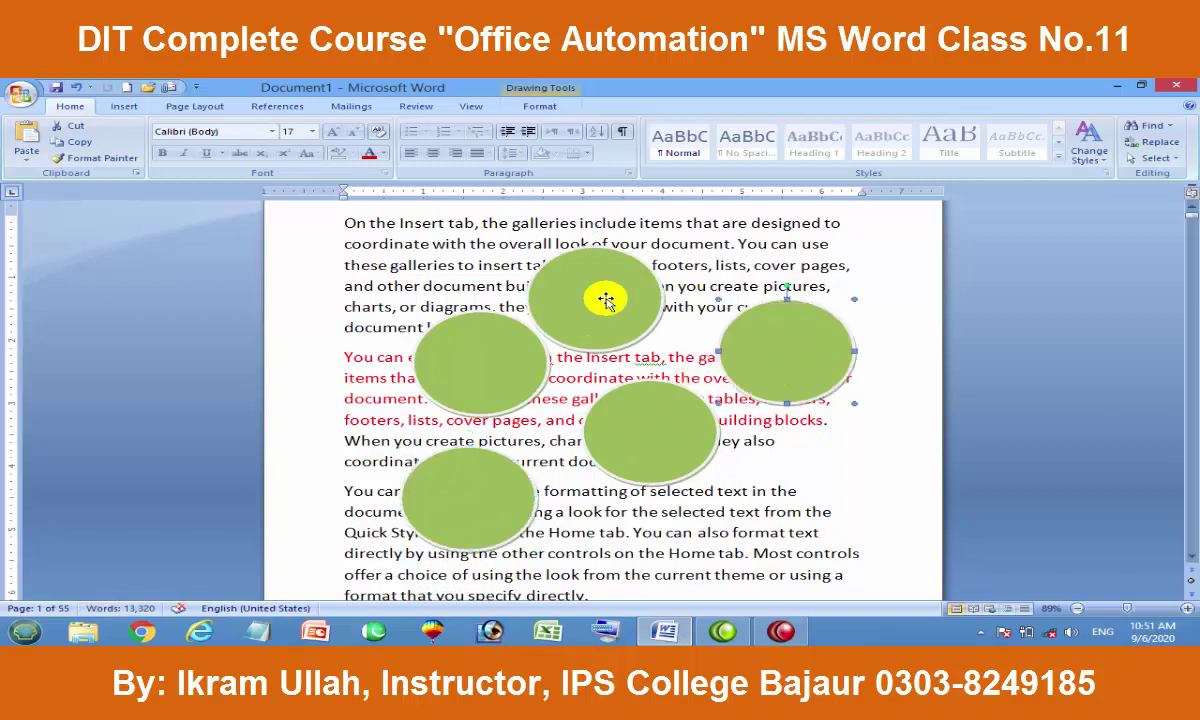
pyautogui.click(811, 231)
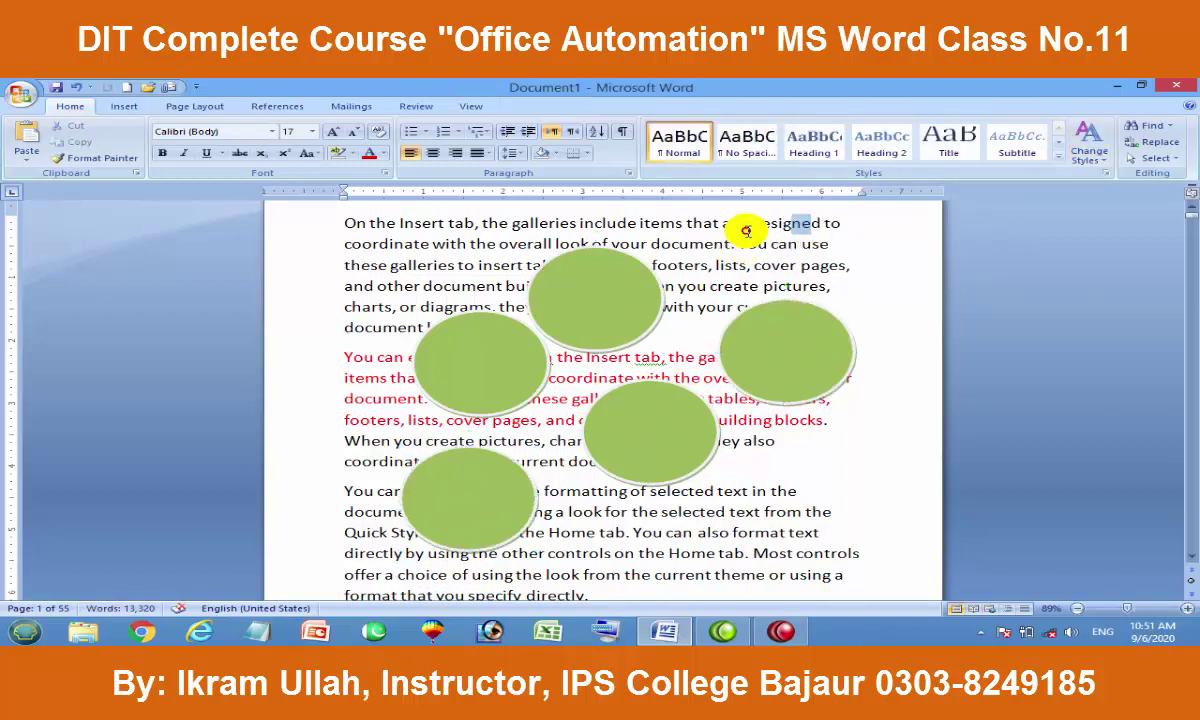
pyautogui.moveTo(811, 231); pyautogui.dragTo(536, 221)
pyautogui.click(628, 277)
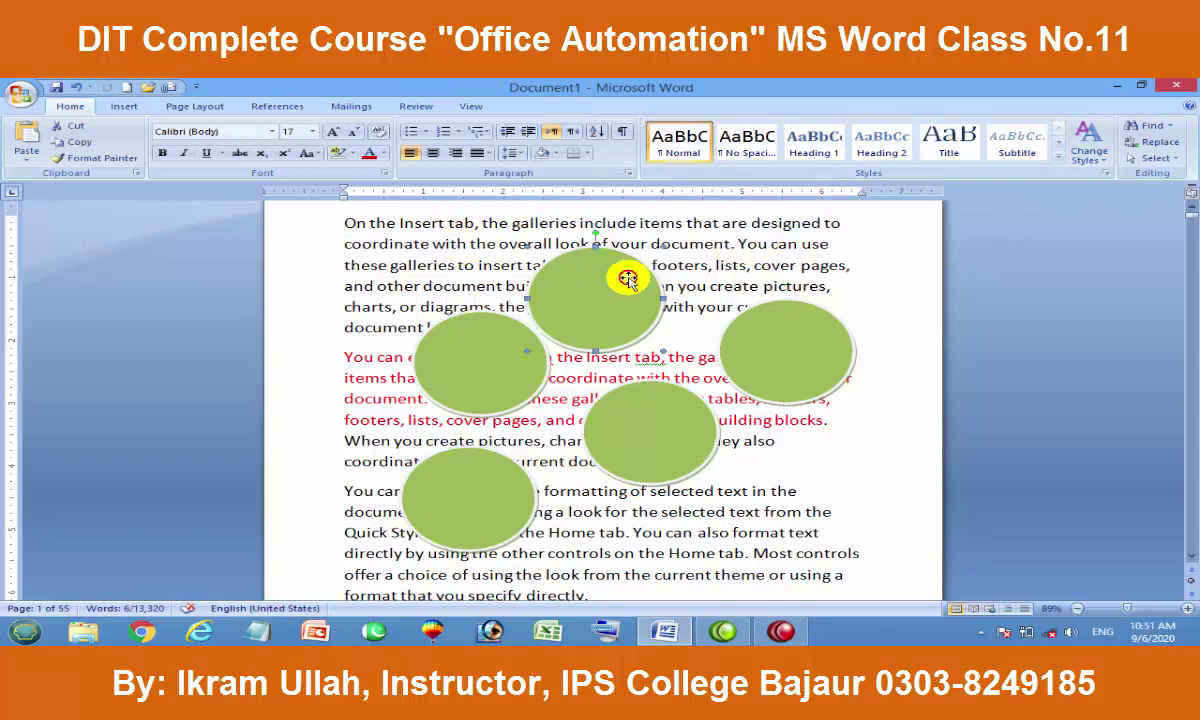
pyautogui.moveTo(828, 244); pyautogui.dragTo(445, 235)
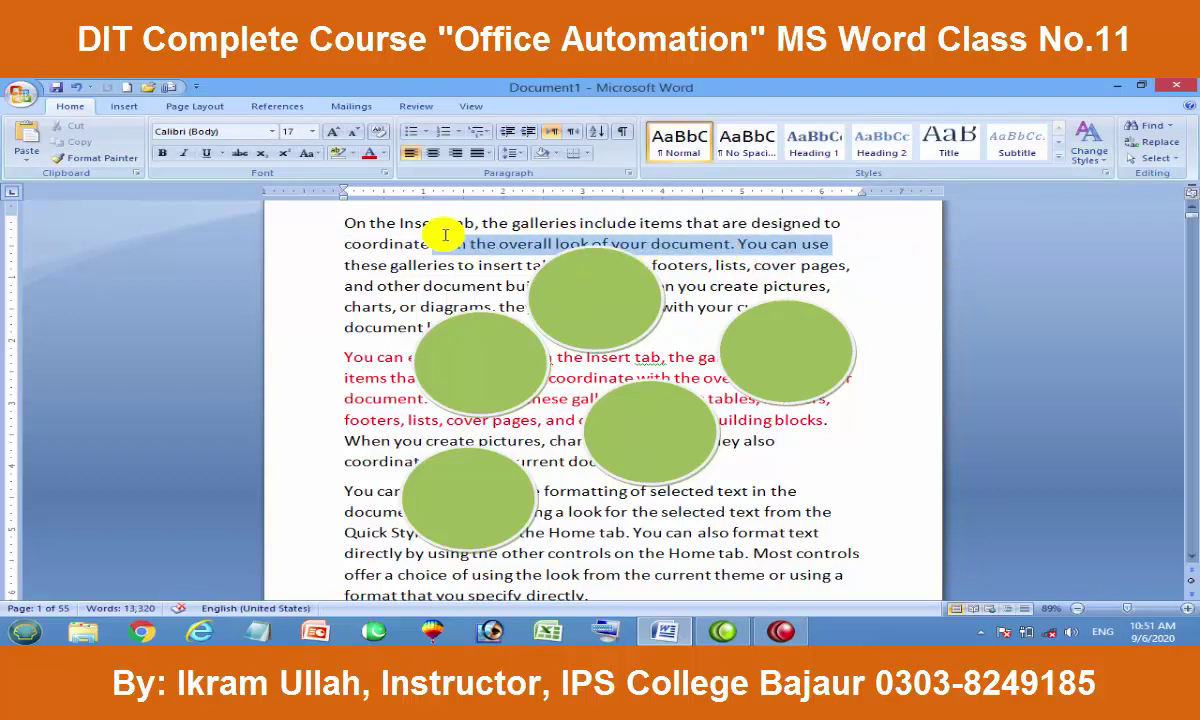
pyautogui.click(724, 264)
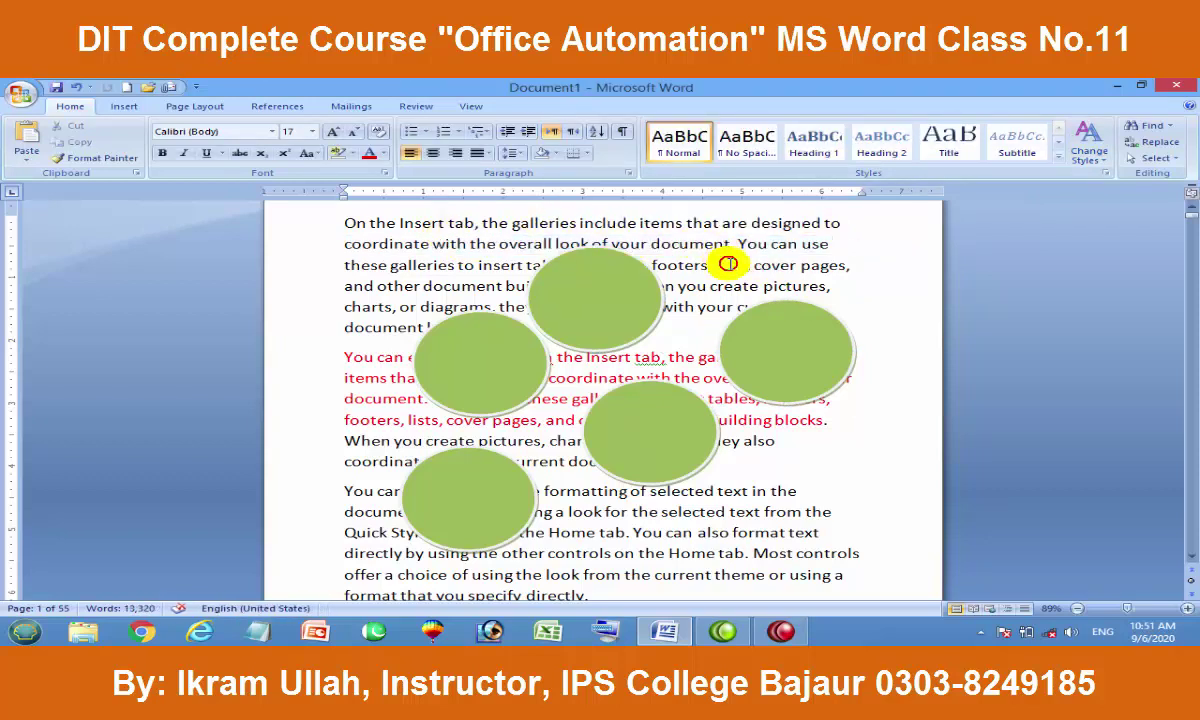
# With Select Objects on, delete four circles and move the last onto the red paragraph
pyautogui.click(1178, 160)
pyautogui.click(1025, 190)
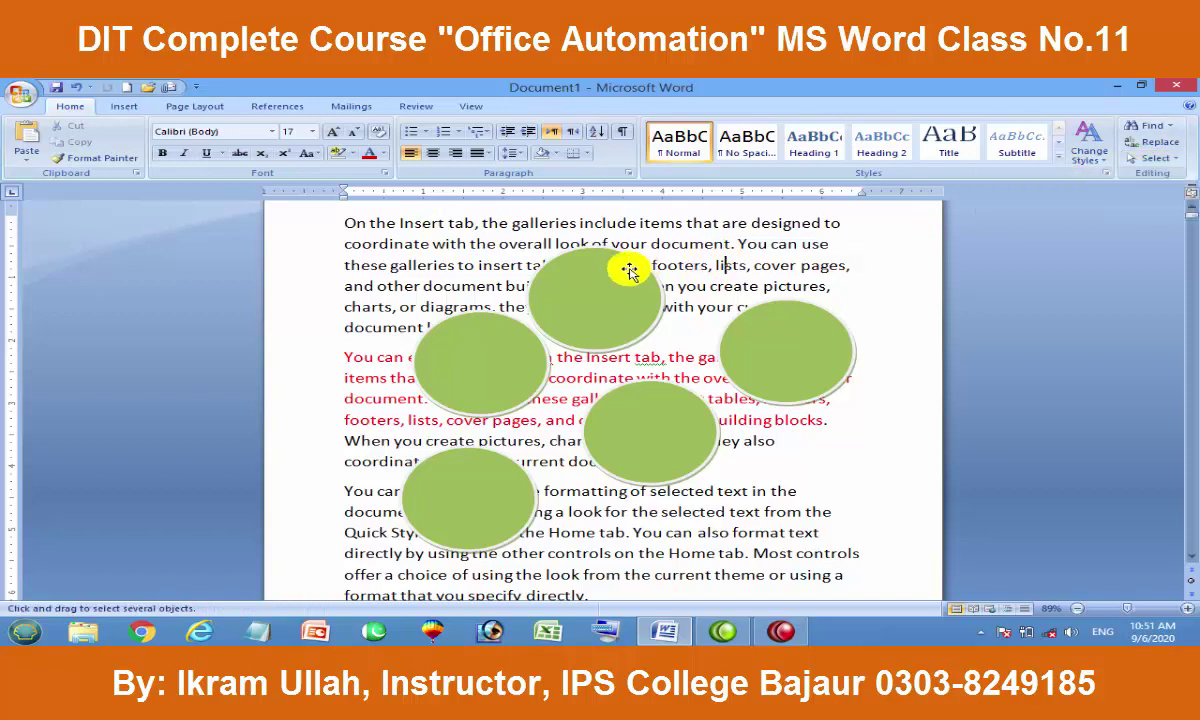
pyautogui.click(716, 225)
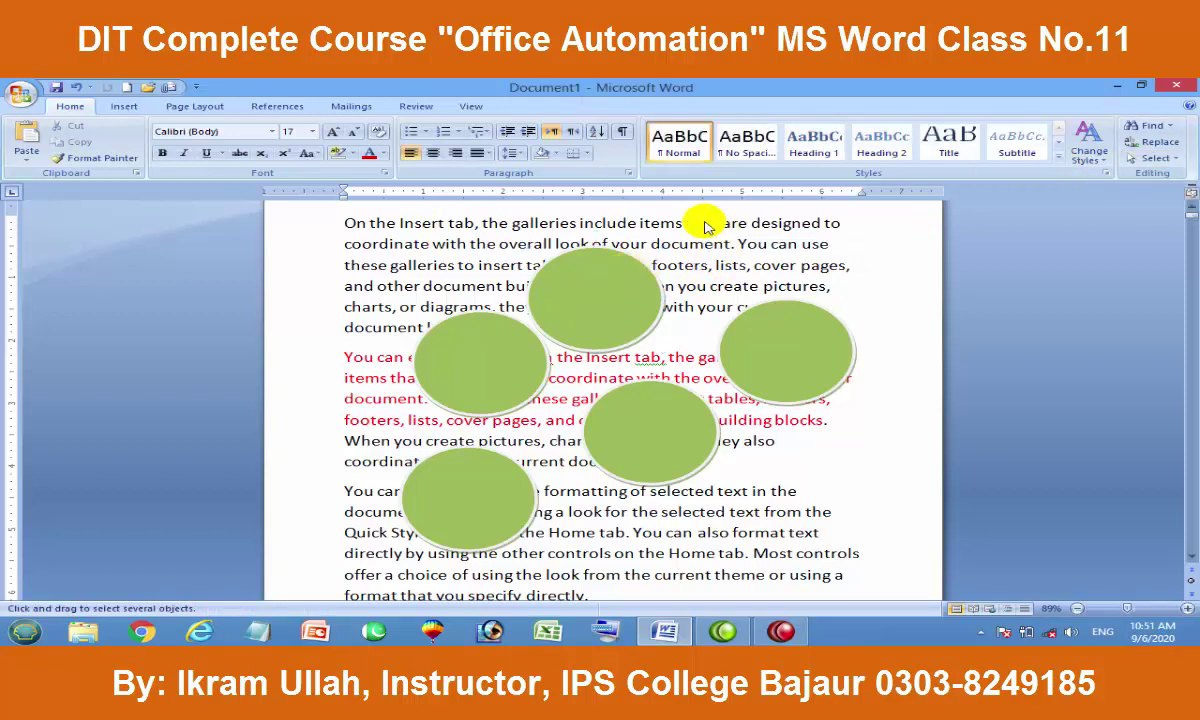
pyautogui.click(651, 279)
pyautogui.press('Delete')
pyautogui.click(508, 360)
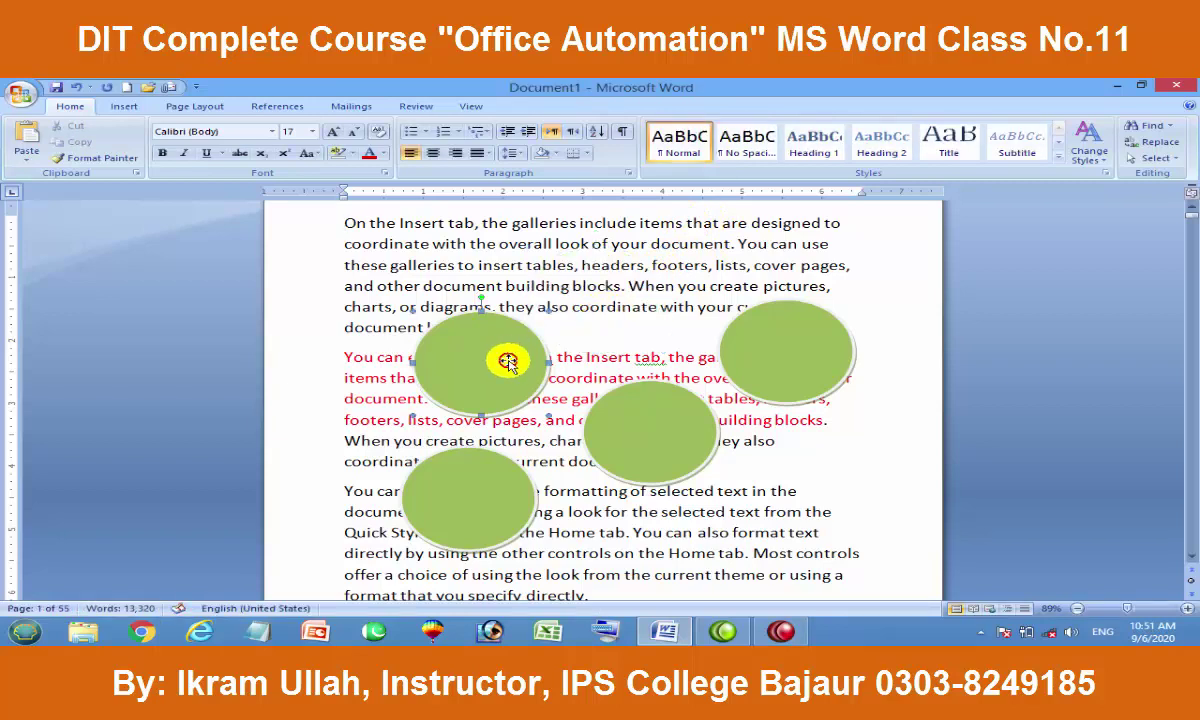
pyautogui.press('Delete')
pyautogui.click(632, 423)
pyautogui.press('Delete')
pyautogui.click(798, 375)
pyautogui.press('Delete')
pyautogui.click(485, 481)
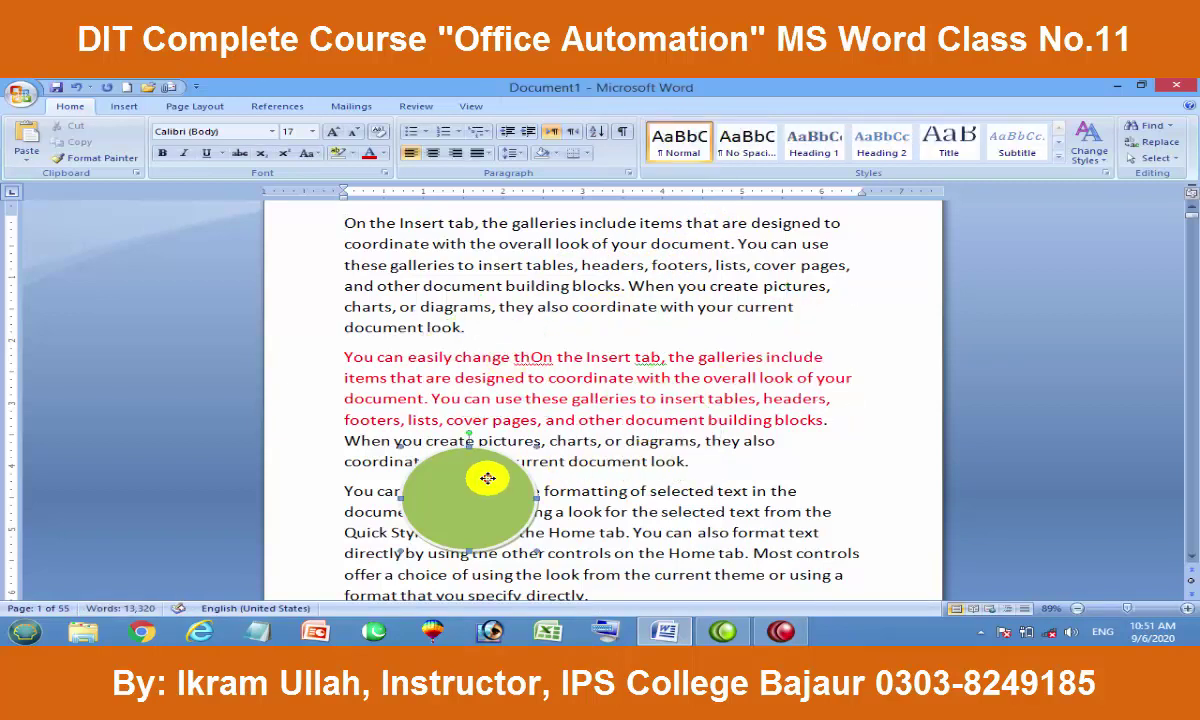
pyautogui.moveTo(485, 481); pyautogui.dragTo(608, 377)
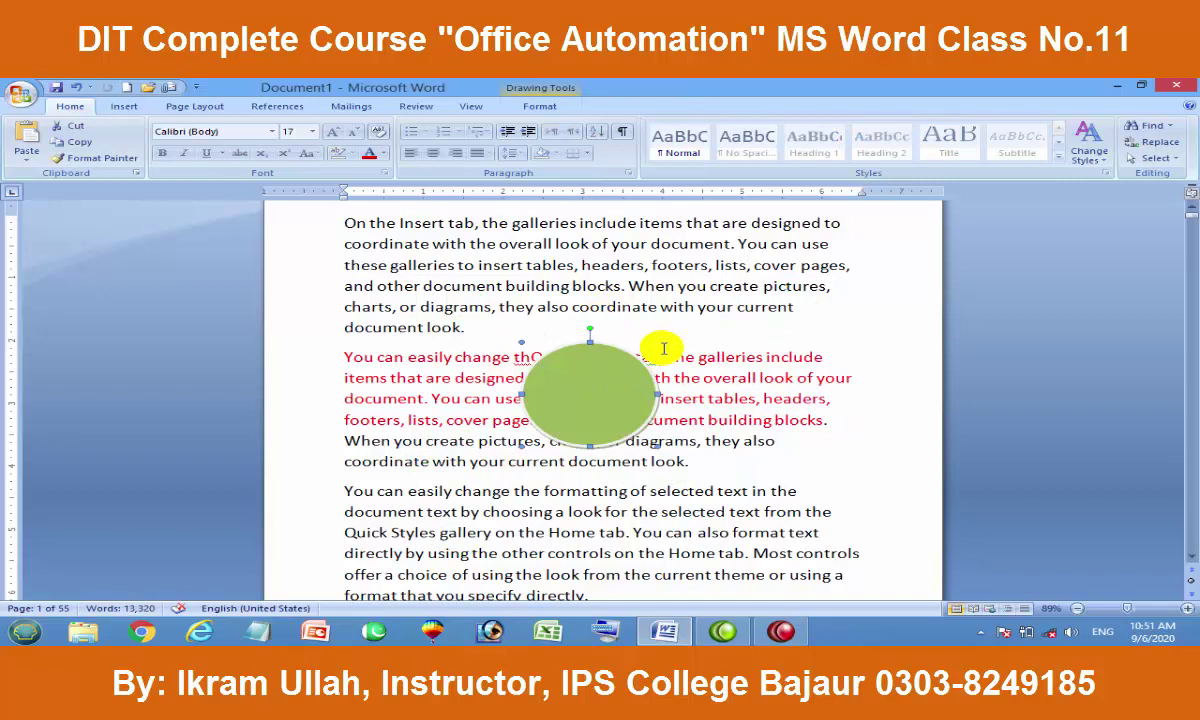
# Set the green circle's text wrapping to Behind Text so the red words overlay it
pyautogui.scroll(1, 711, 370)
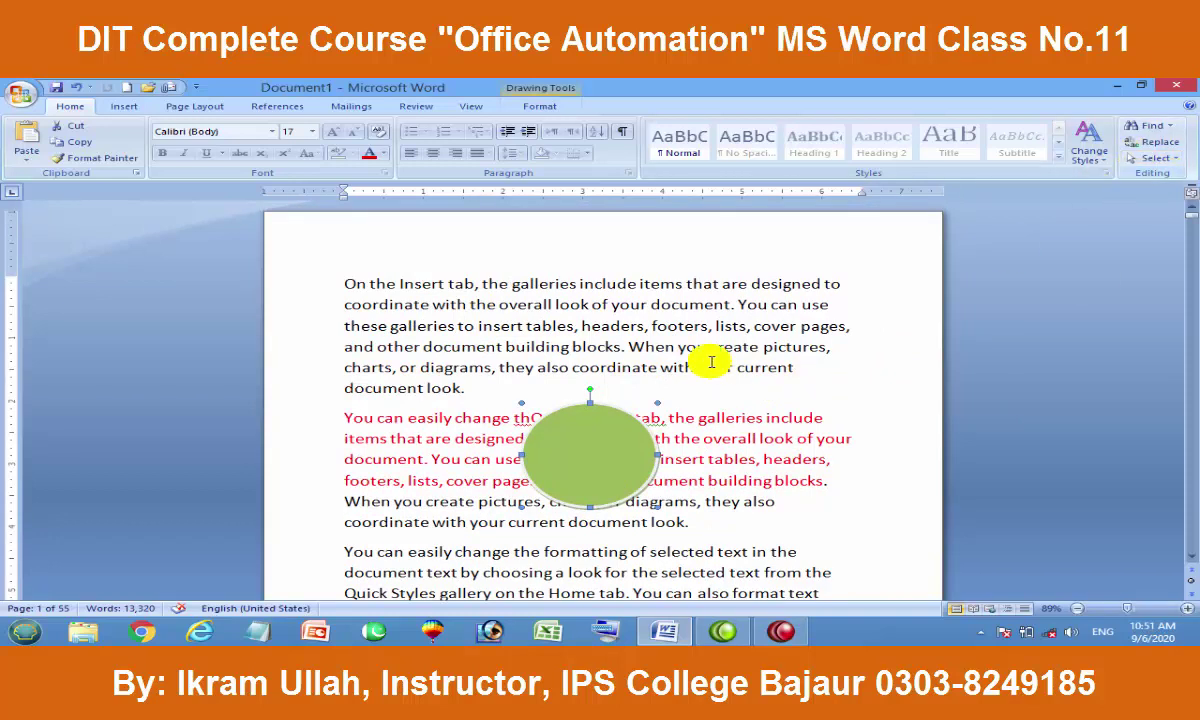
pyautogui.scroll(-2, 700, 375)
pyautogui.moveTo(582, 389); pyautogui.dragTo(590, 497)
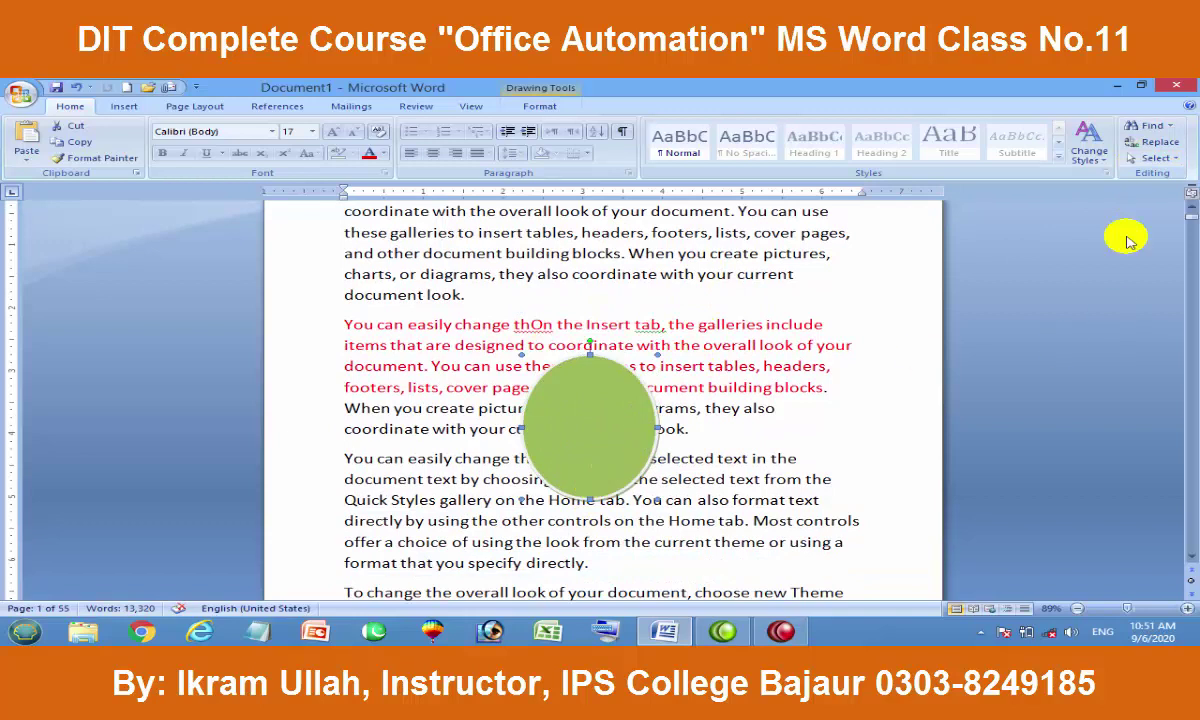
pyautogui.click(545, 106)
pyautogui.click(970, 158)
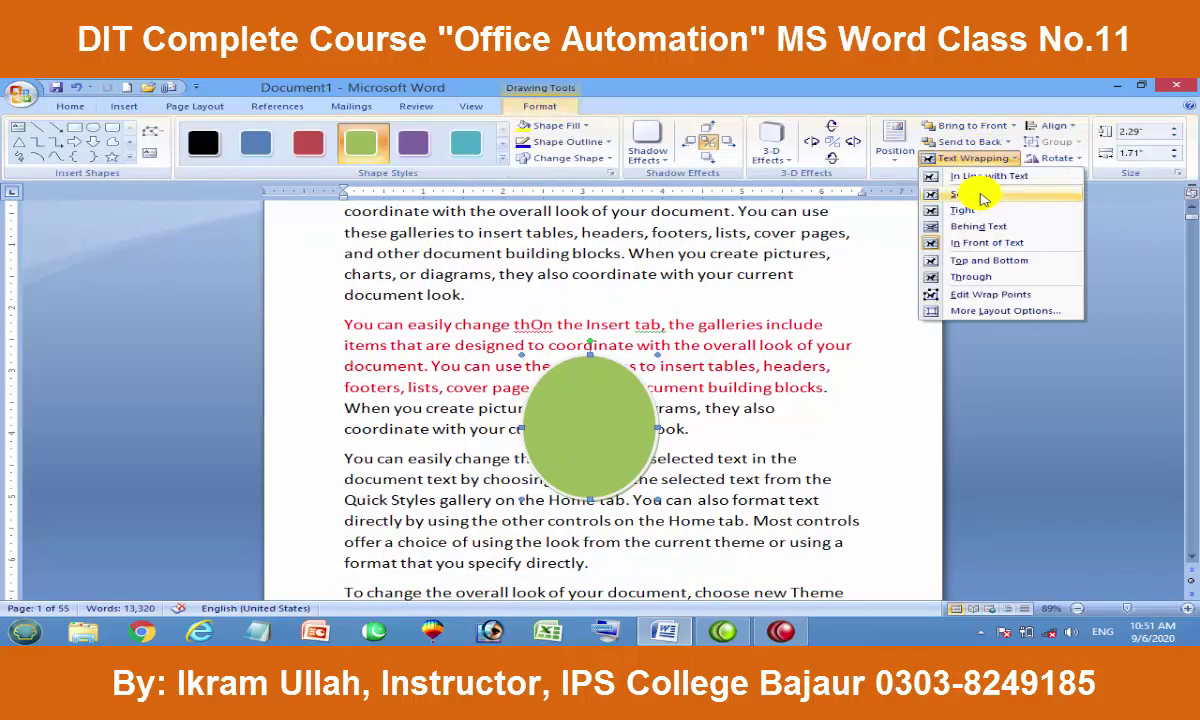
pyautogui.click(988, 228)
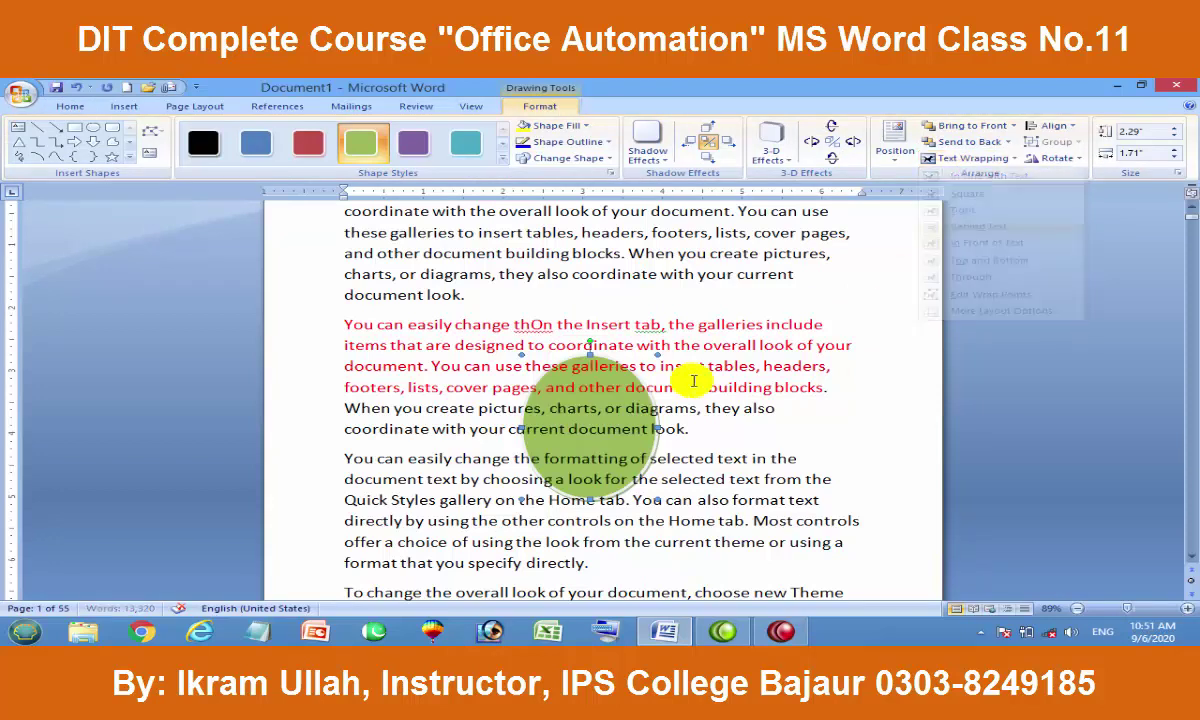
pyautogui.click(780, 408)
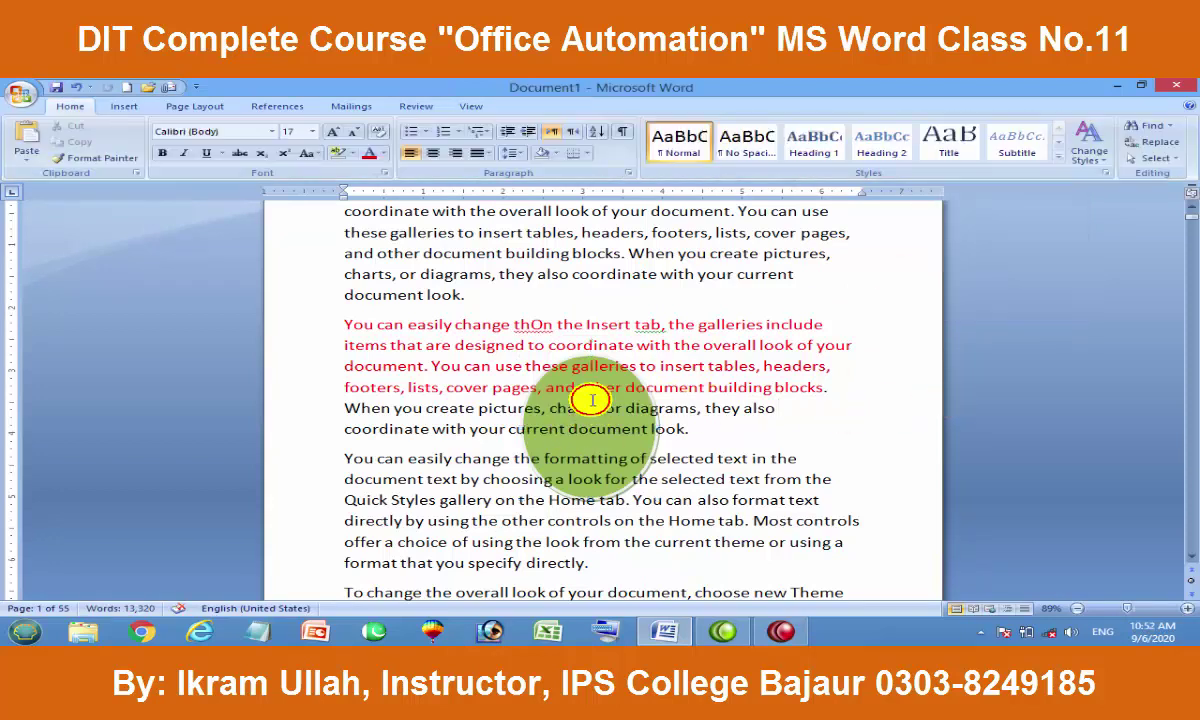
pyautogui.click(590, 366)
pyautogui.click(604, 408)
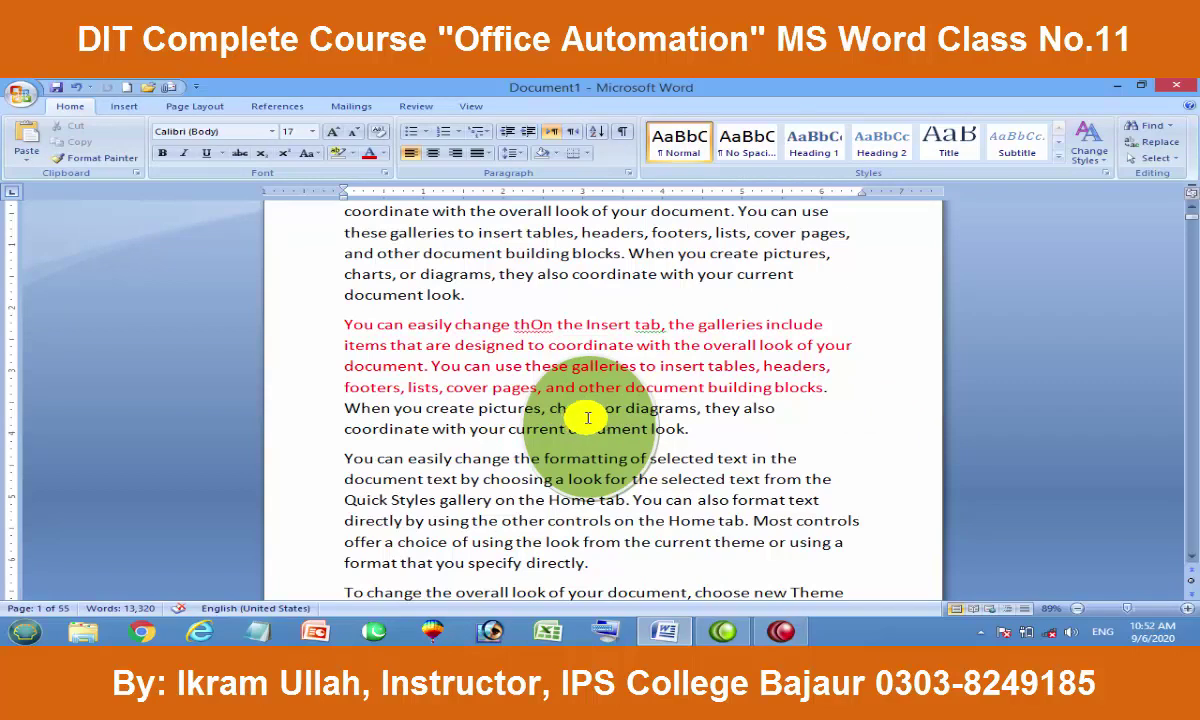
# Using Select Objects, nudge the green circle up over the red paragraph
pyautogui.click(1150, 158)
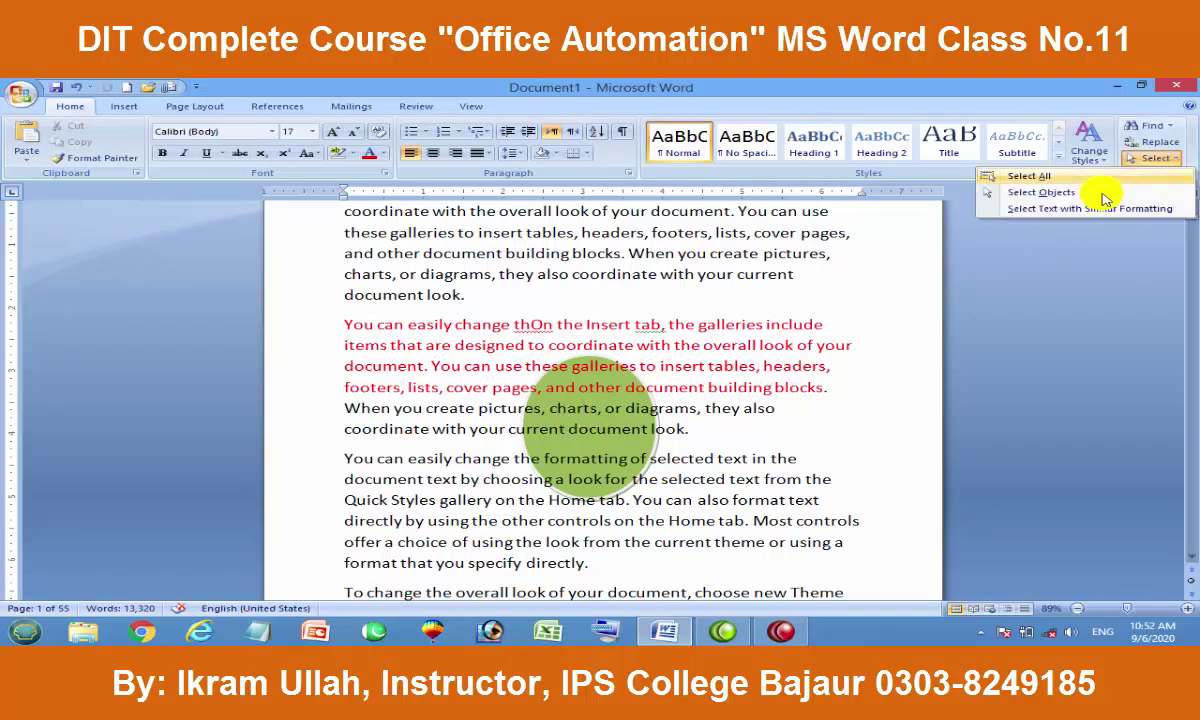
pyautogui.click(1040, 198)
pyautogui.moveTo(621, 394)
pyautogui.mouseDown()
pyautogui.moveTo(872, 395)
pyautogui.moveTo(724, 452)
pyautogui.moveTo(584, 400)
pyautogui.mouseUp()
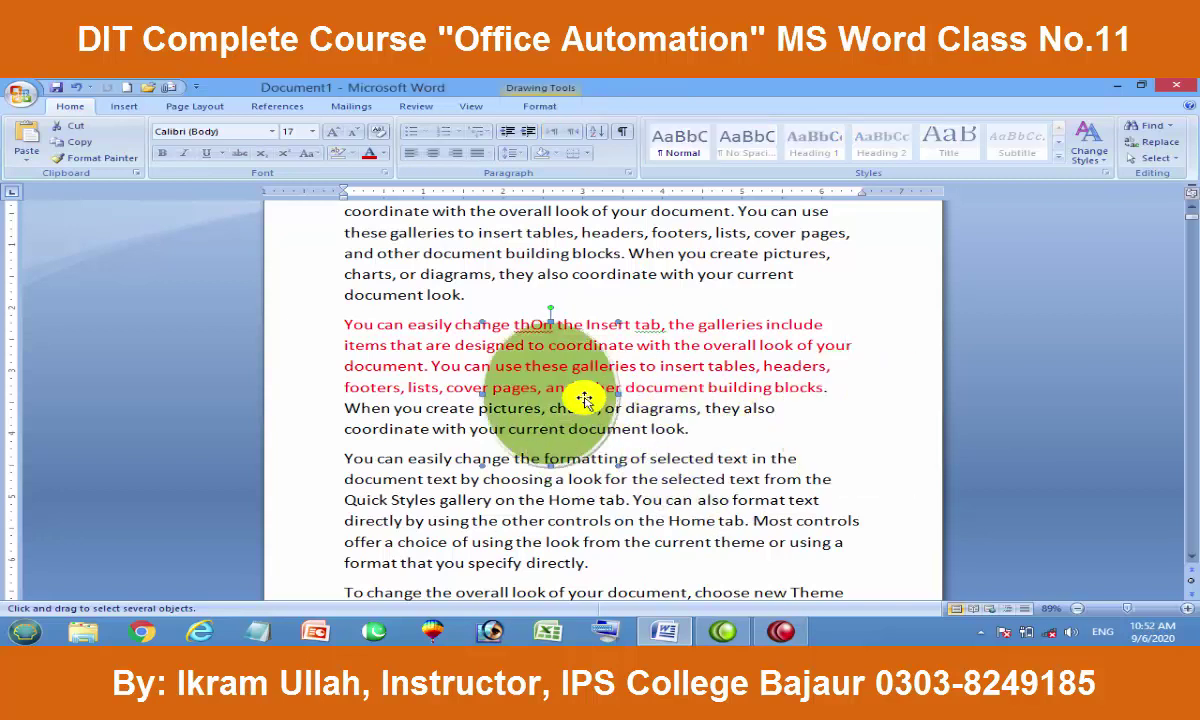
pyautogui.click(1155, 158)
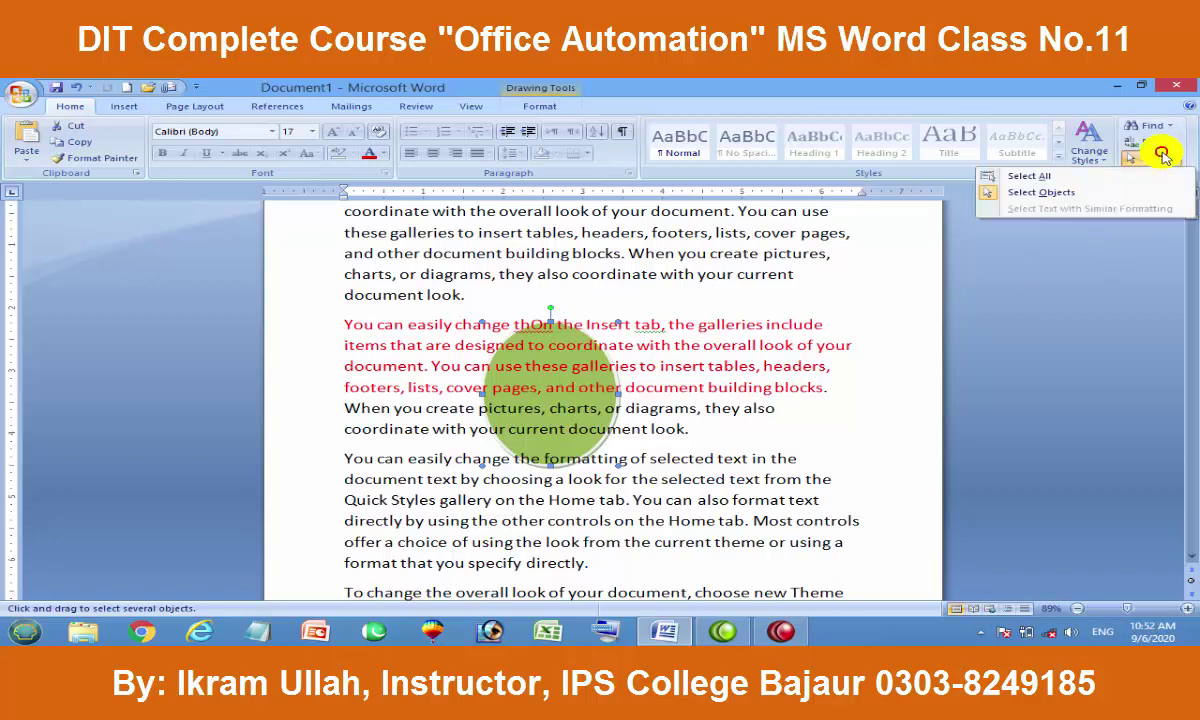
pyautogui.click(1059, 199)
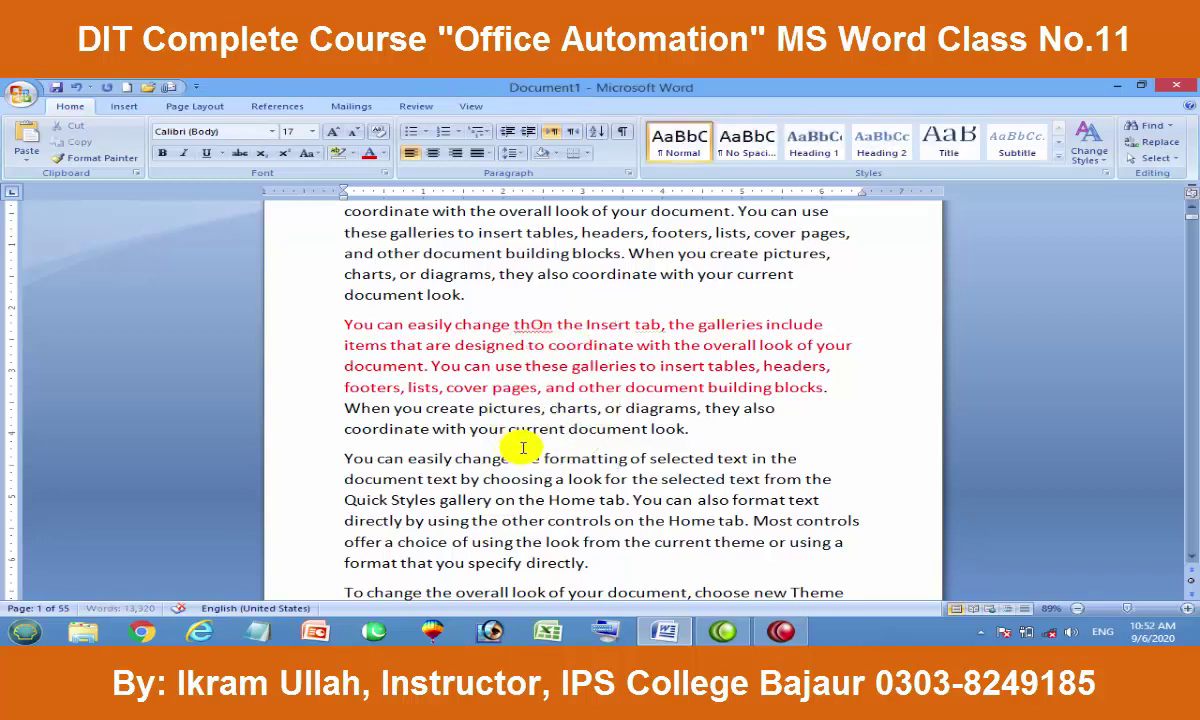
pyautogui.click(1152, 158)
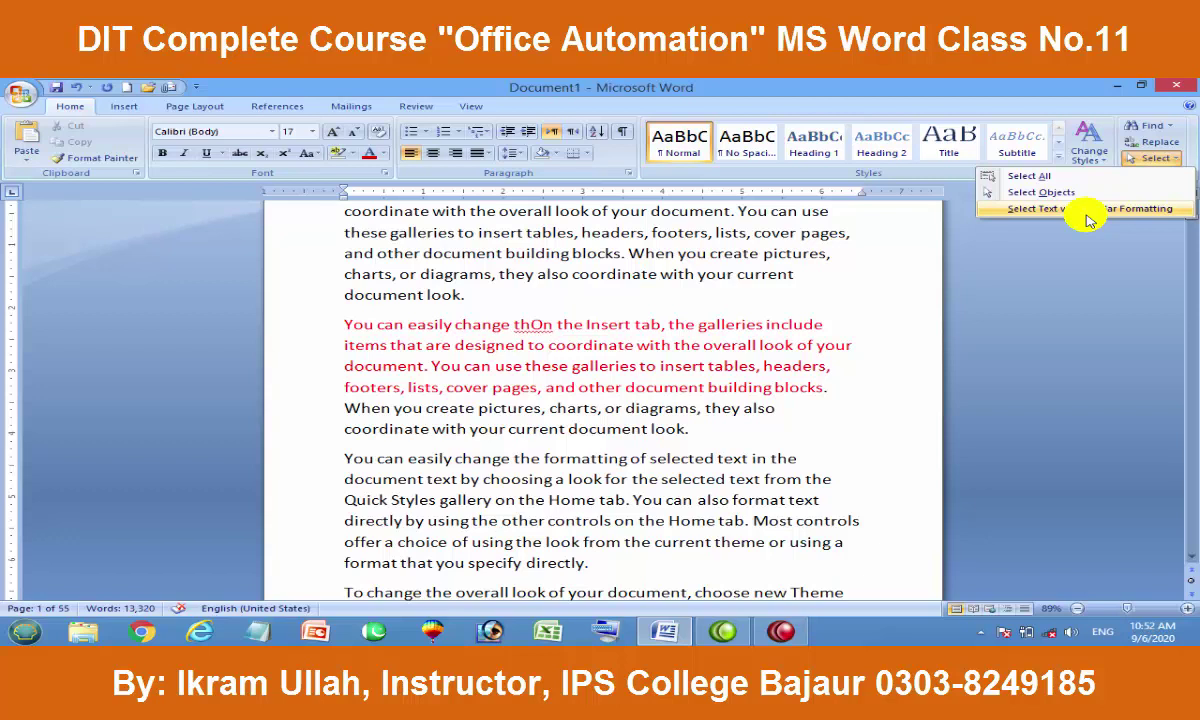
# Clear all the text, regenerate sample paragraphs with =rand(), and return to the top
pyautogui.press('Escape')
pyautogui.hotkey('ctrl', 'a')
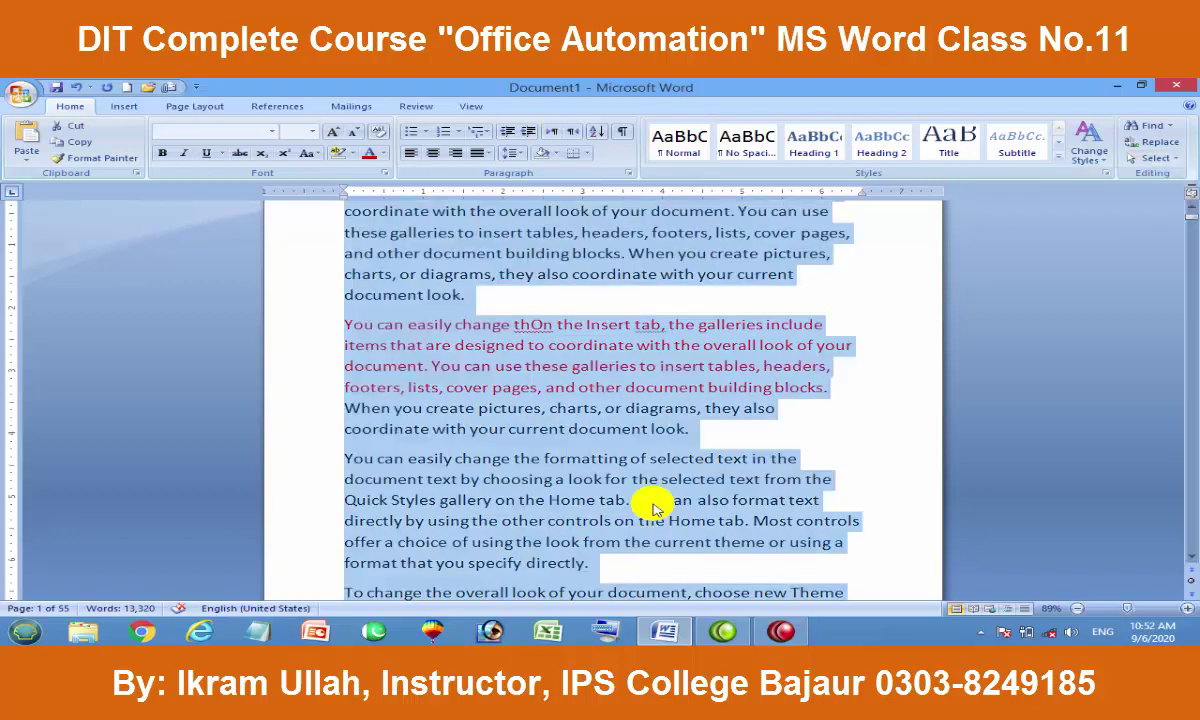
pyautogui.press('Delete')
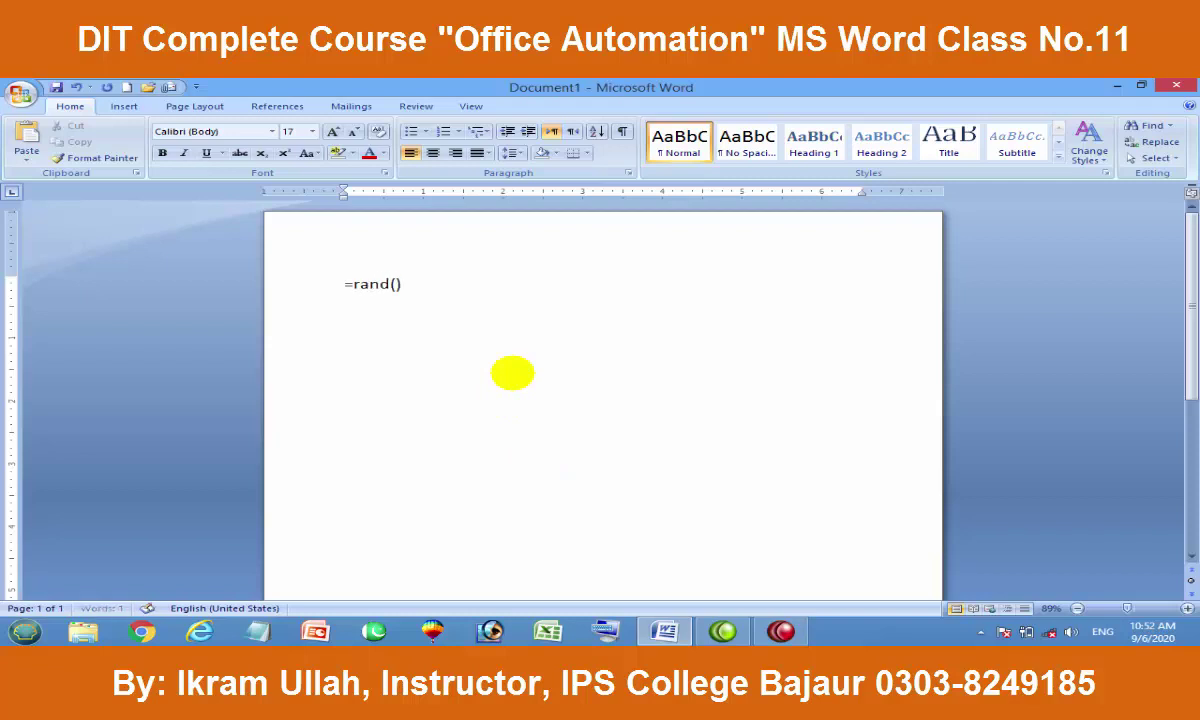
pyautogui.press('Return')
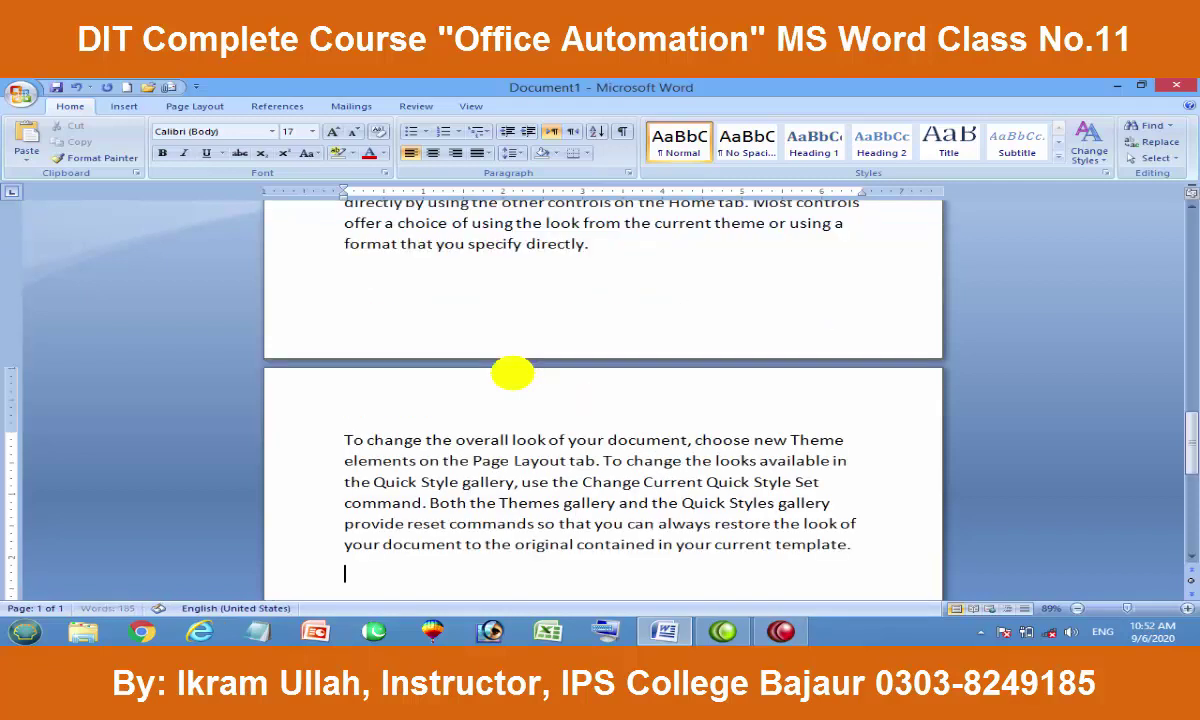
pyautogui.hotkey('ctrl', 'Home')
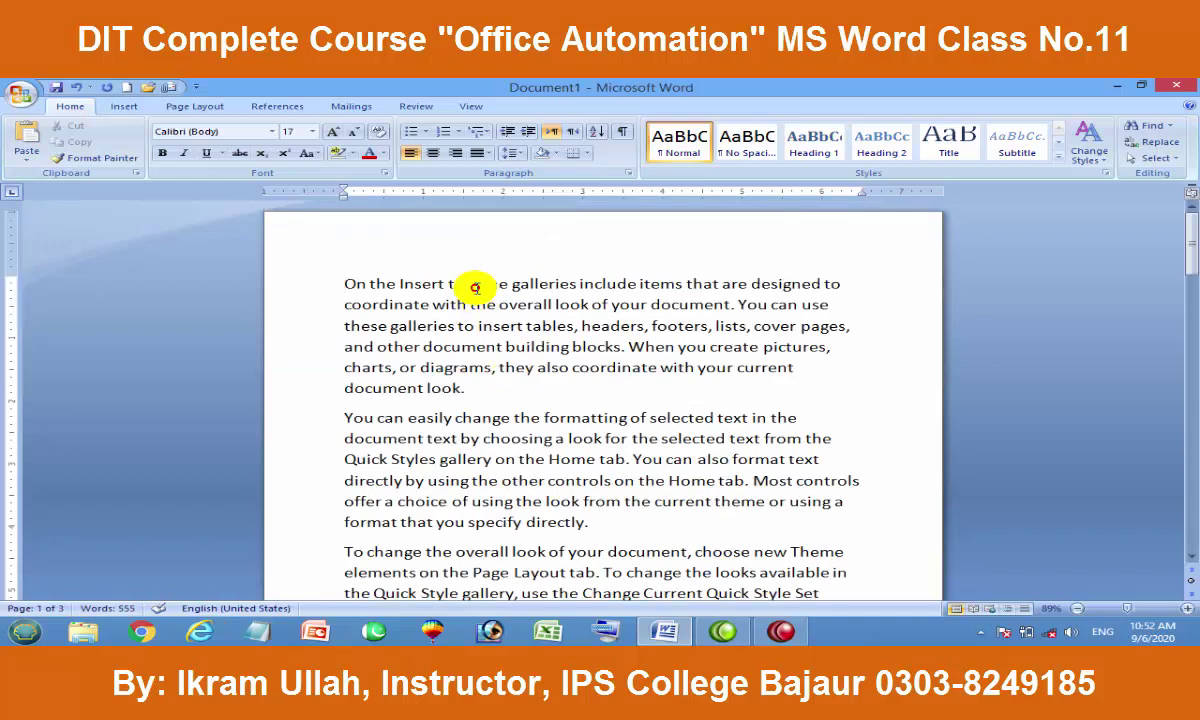
# Break 'On the Insert tab', 'You can easily' and 'on the Home tab.' onto their own lines
pyautogui.click(476, 285)
pyautogui.press('Return')
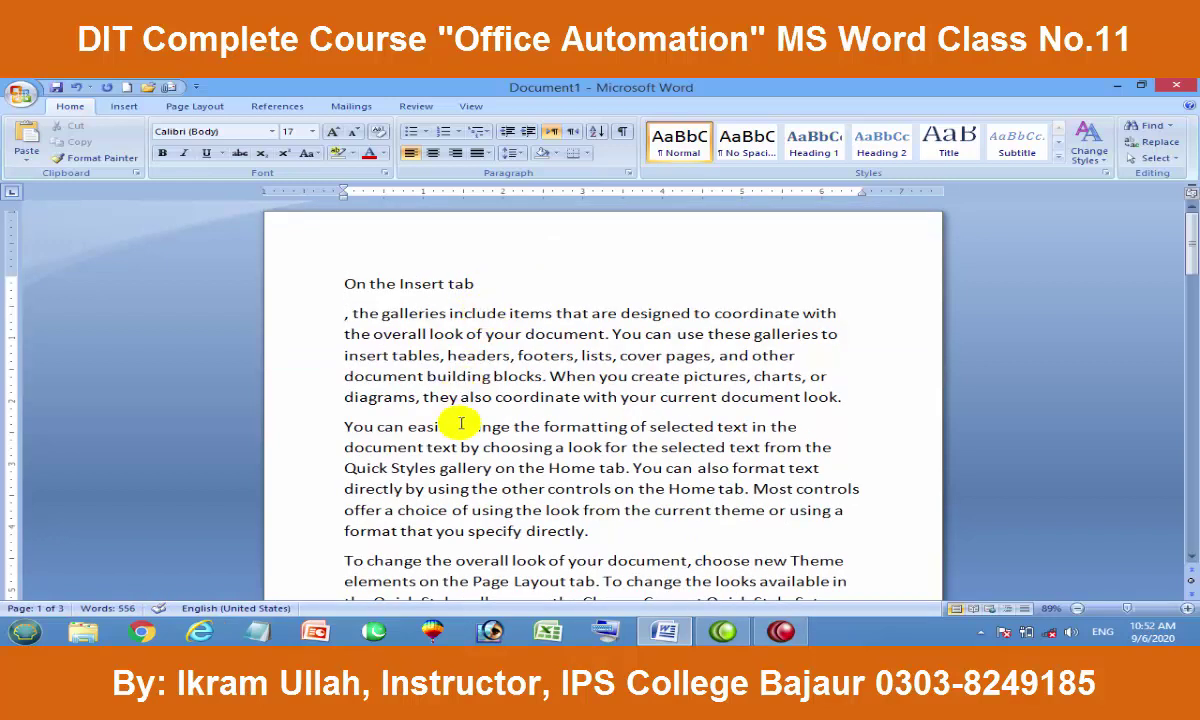
pyautogui.click(457, 426)
pyautogui.press('Return')
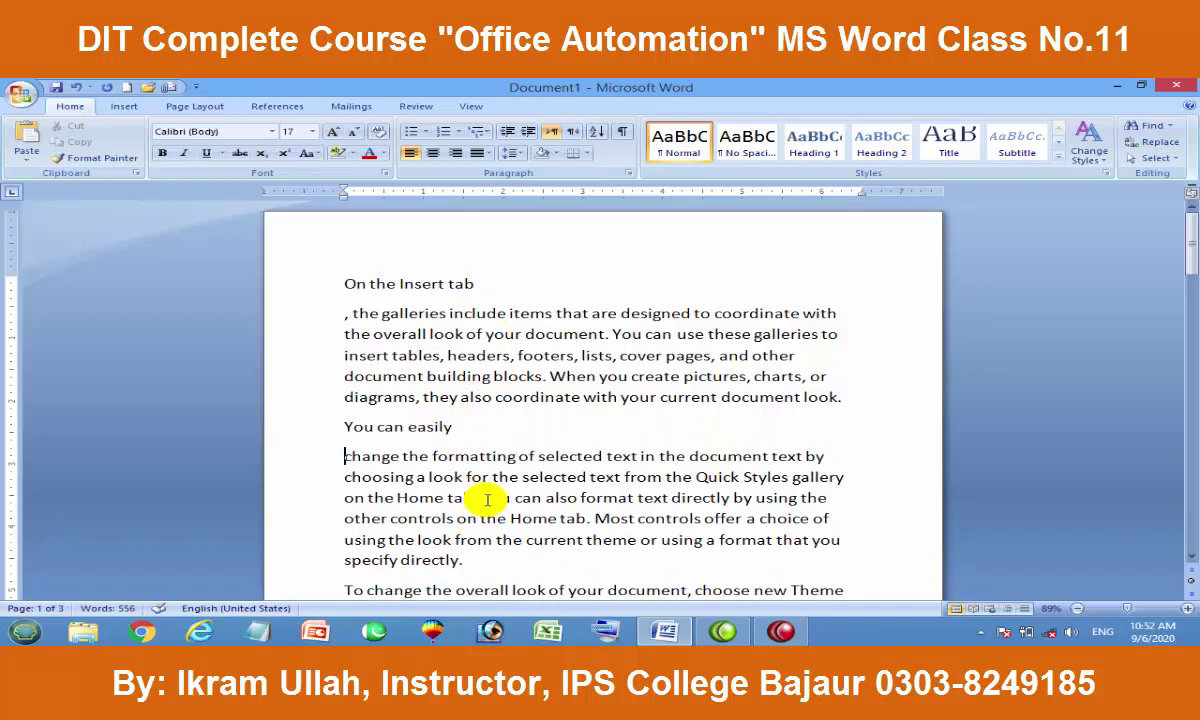
pyautogui.click(479, 498)
pyautogui.press('Return')
# Make the 'On the Insert tab' line 24 pt dark red Copperplate Gothic Bold with yellow highlight
pyautogui.moveTo(478, 285); pyautogui.dragTo(344, 284)
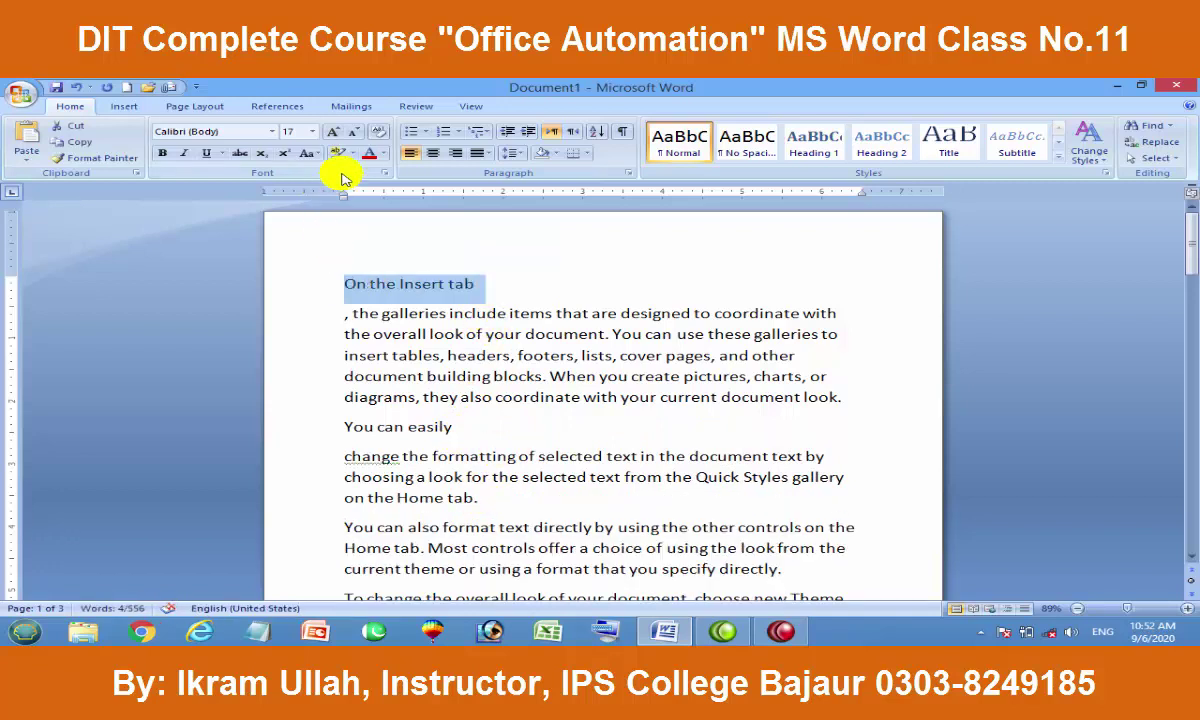
pyautogui.click(335, 133)
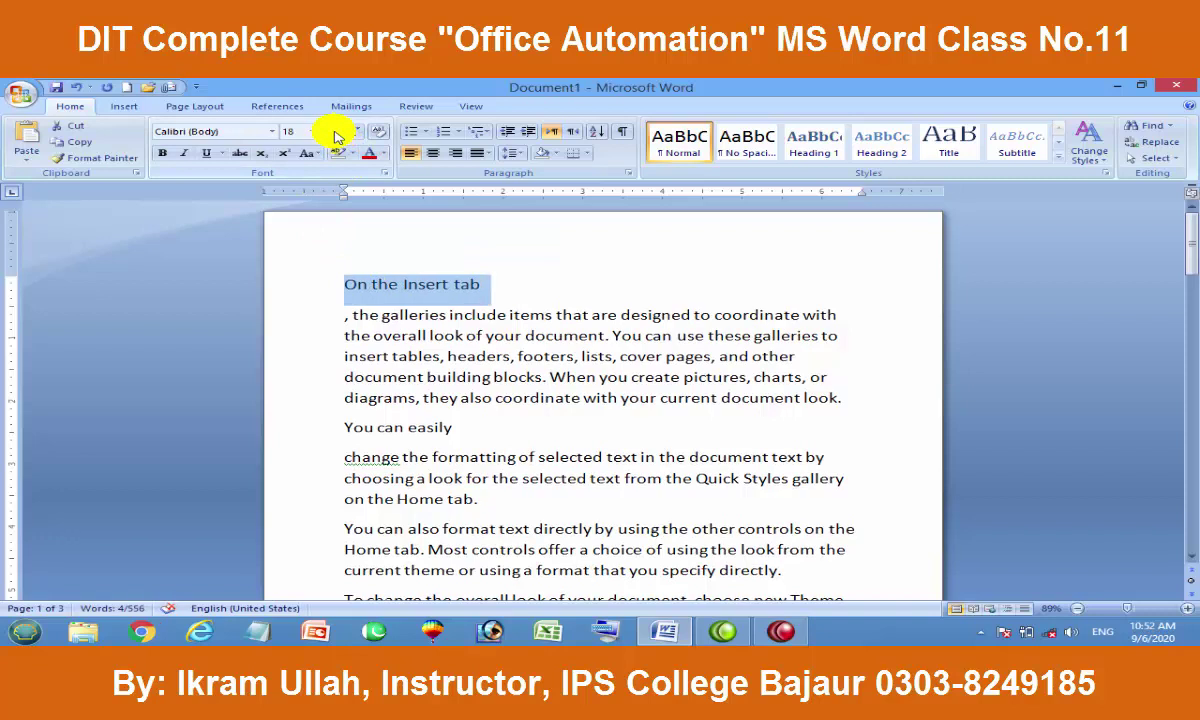
pyautogui.click(337, 135)
pyautogui.click(337, 135)
pyautogui.click(337, 135)
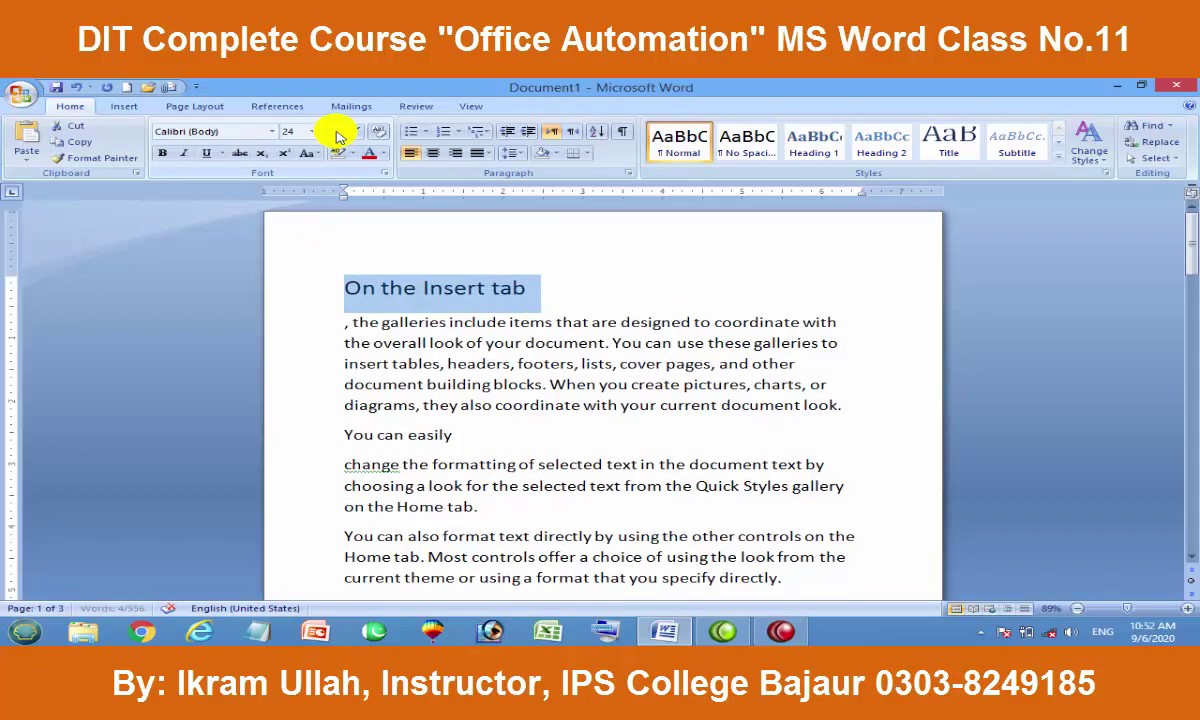
pyautogui.click(271, 131)
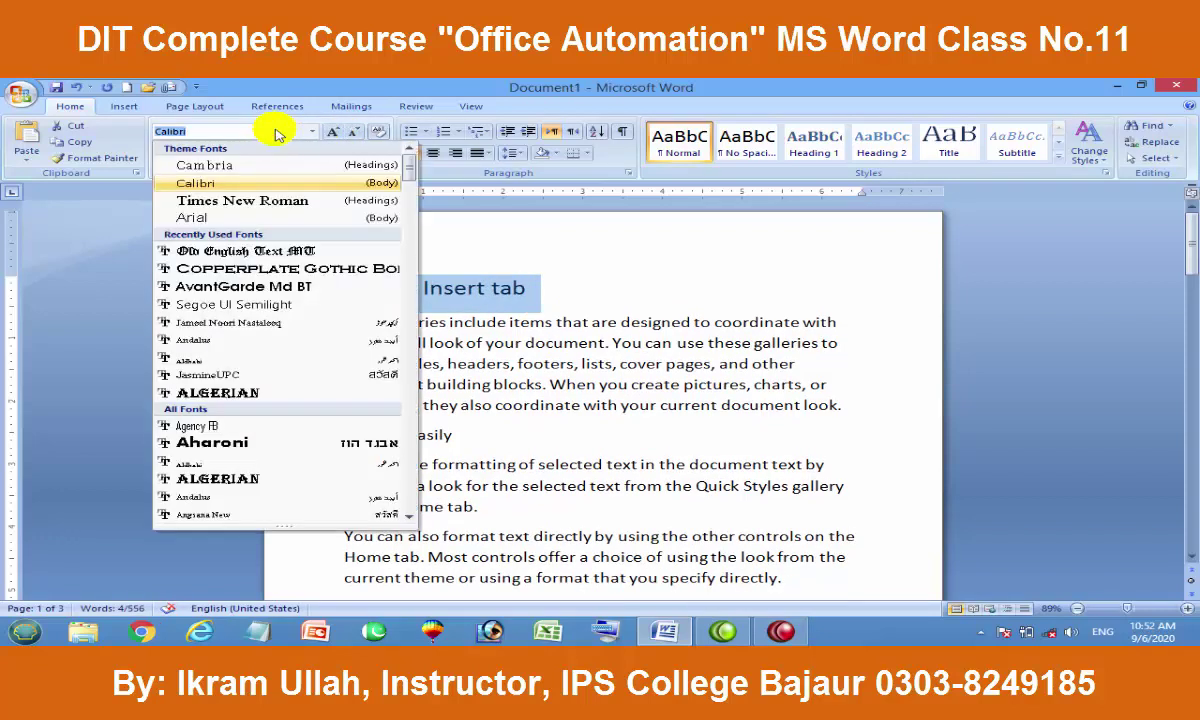
pyautogui.click(265, 270)
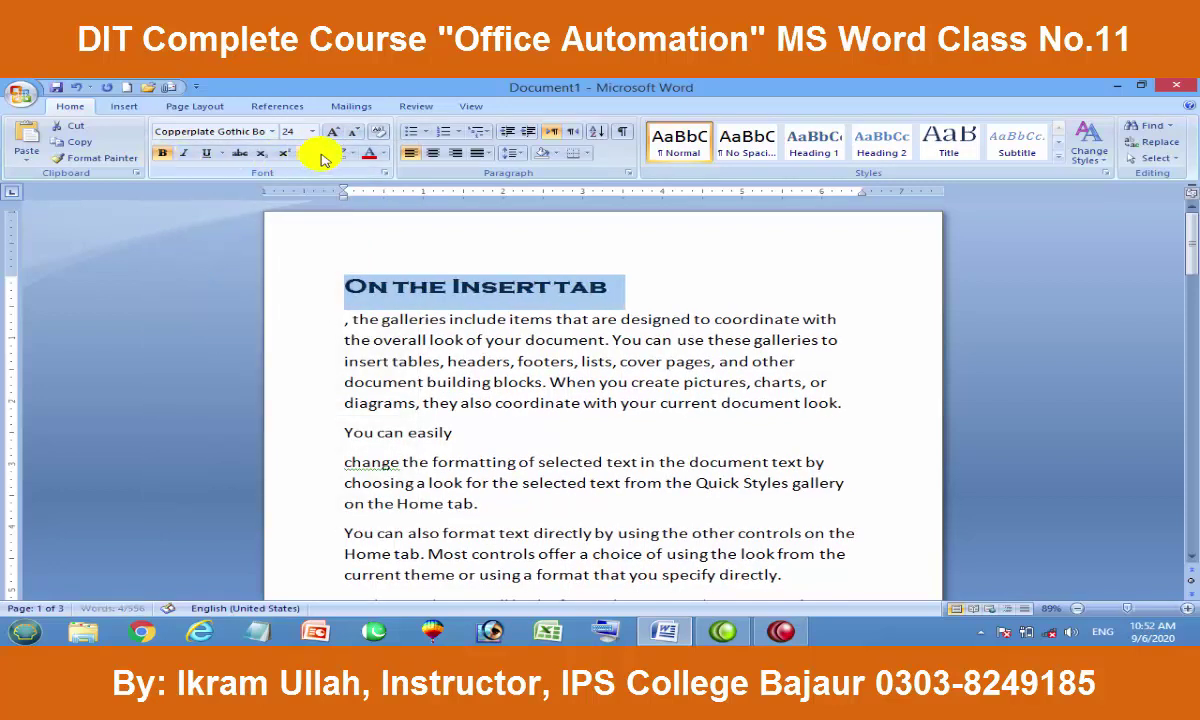
pyautogui.click(370, 151)
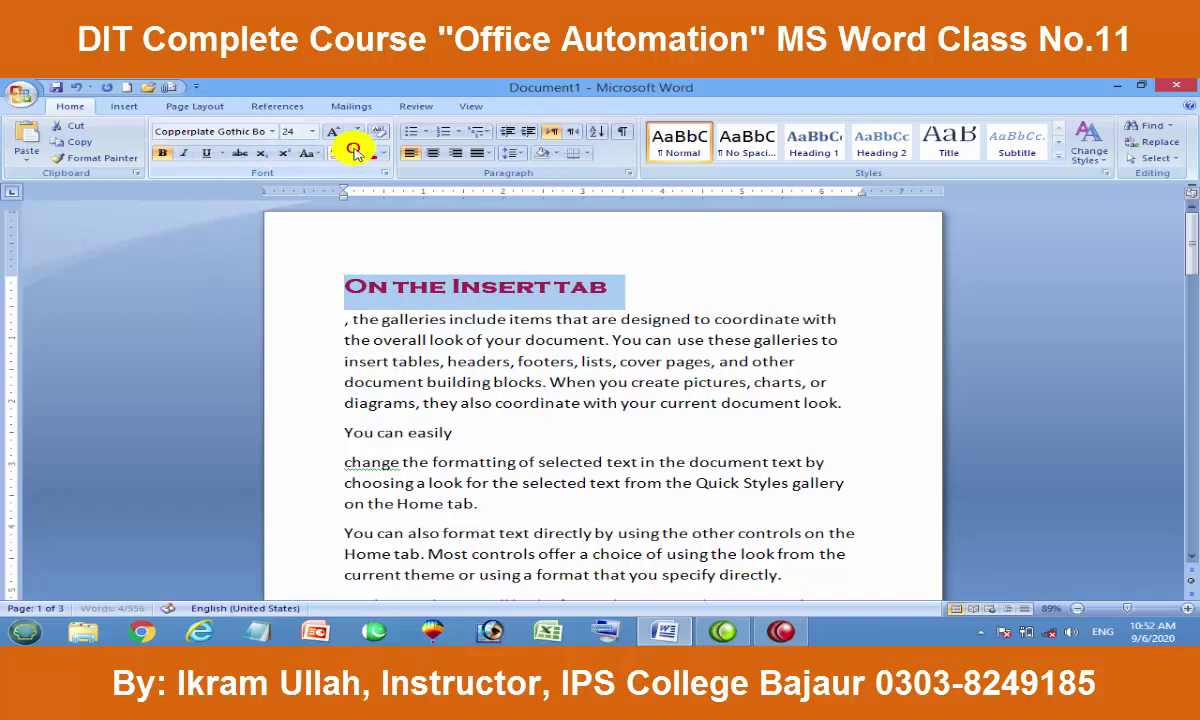
pyautogui.click(353, 148)
pyautogui.click(349, 182)
# Switch the heading's font to Algerian
pyautogui.moveTo(620, 286); pyautogui.dragTo(344, 286)
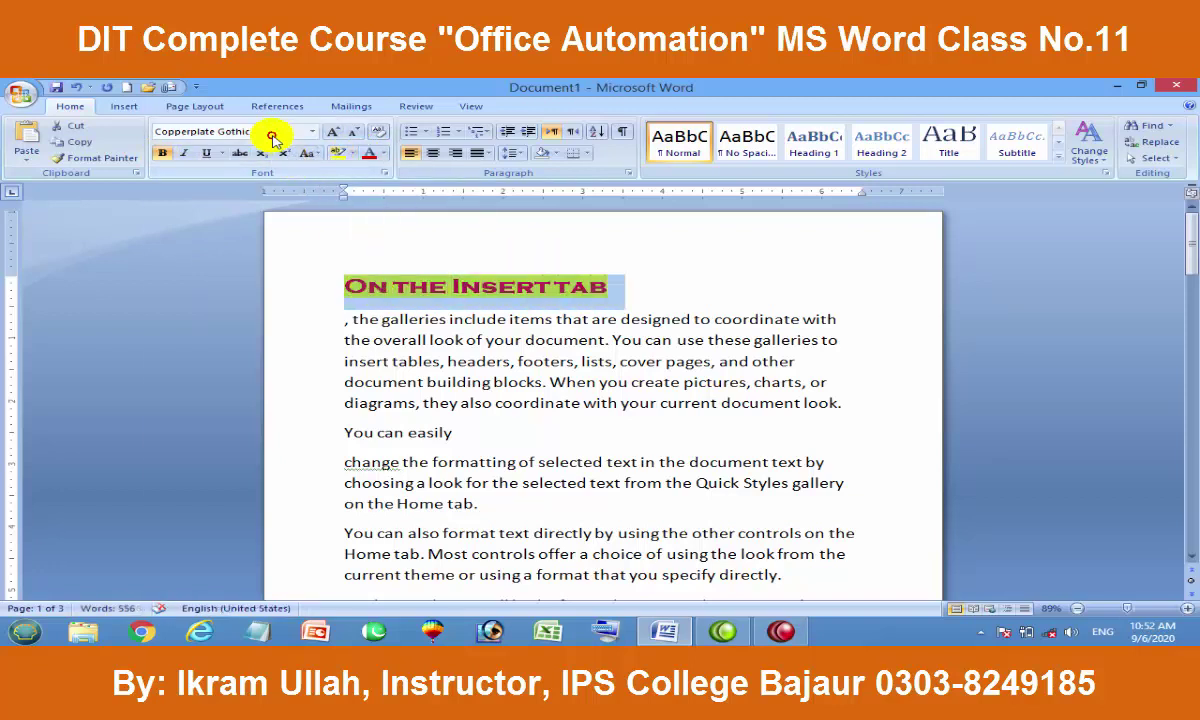
pyautogui.click(312, 131)
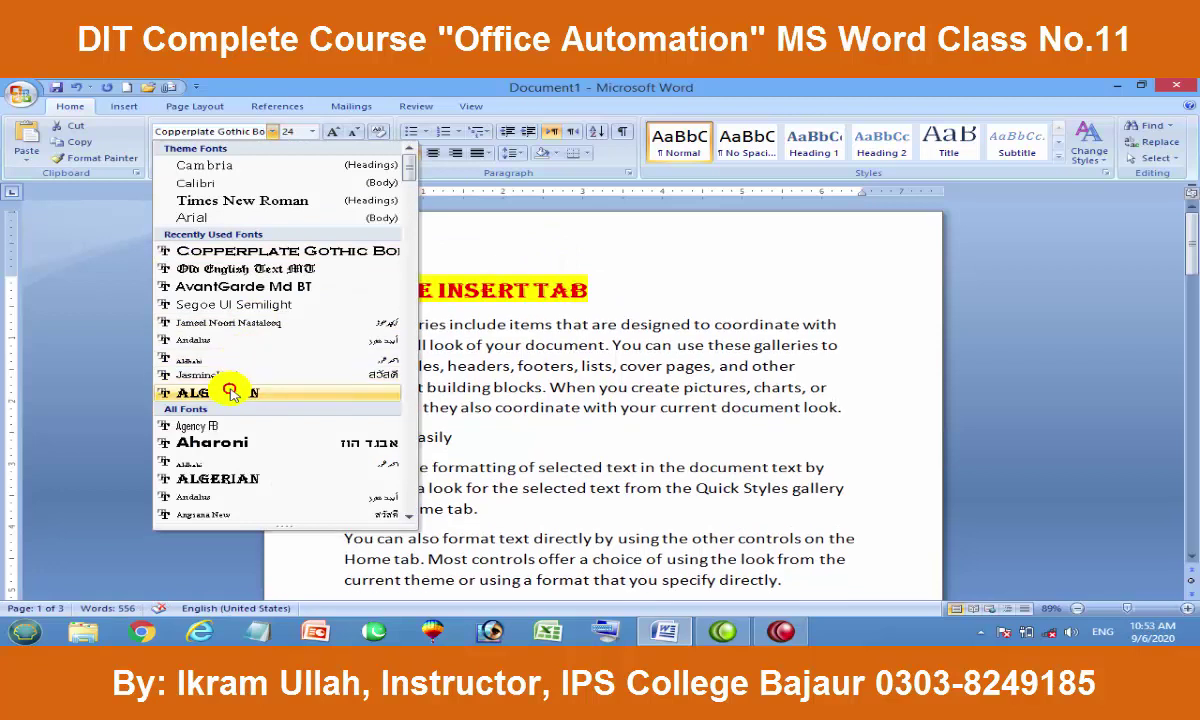
pyautogui.click(230, 392)
pyautogui.click(611, 296)
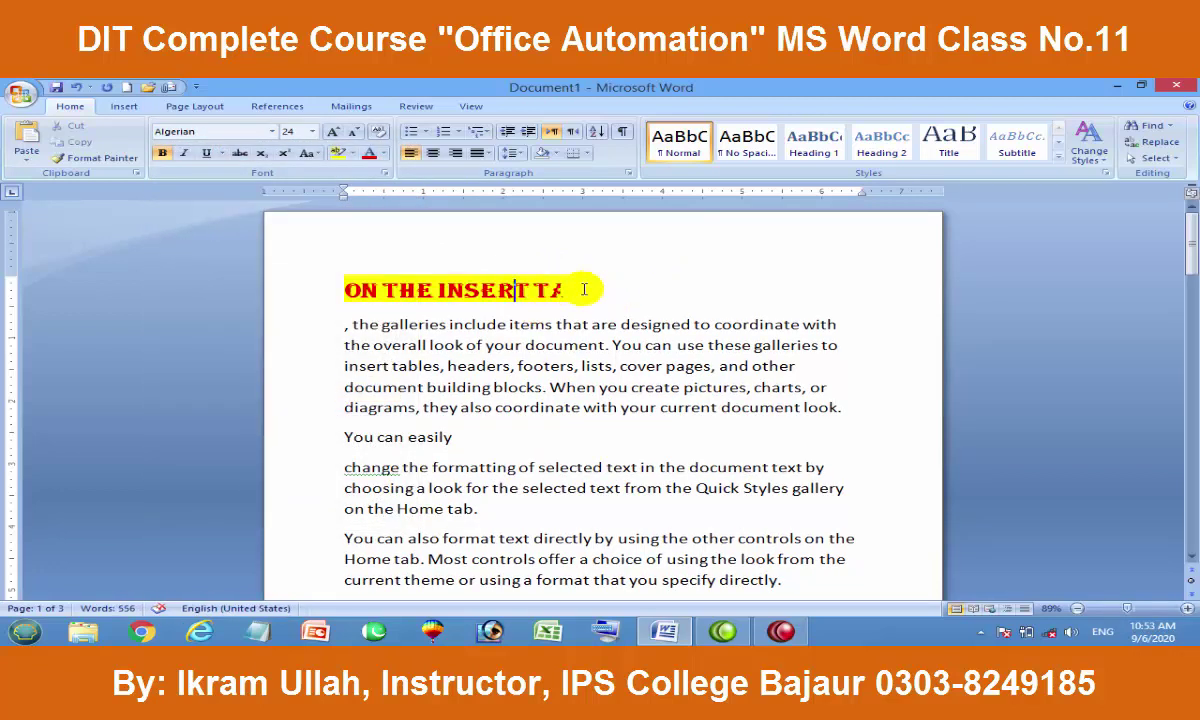
pyautogui.moveTo(587, 289); pyautogui.dragTo(350, 289)
# Format Paint the red Algerian yellow-highlight styling onto 'You can easily' and 'on the Home tab.'
pyautogui.click(480, 294)
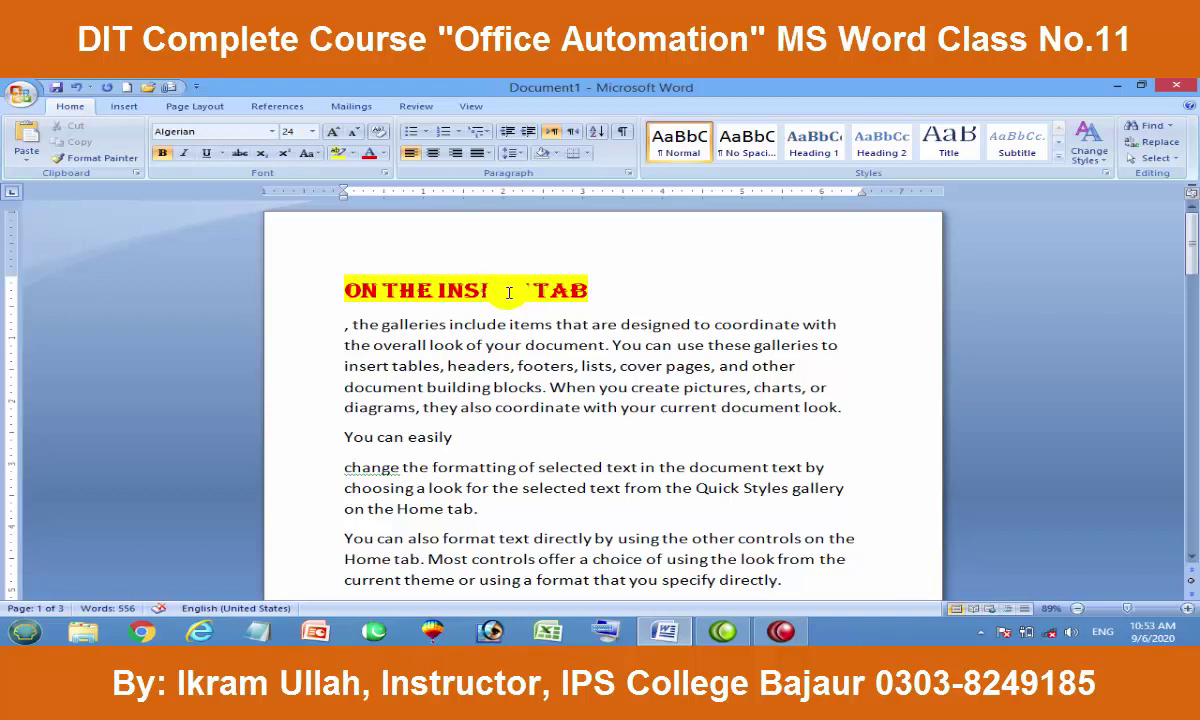
pyautogui.click(117, 160)
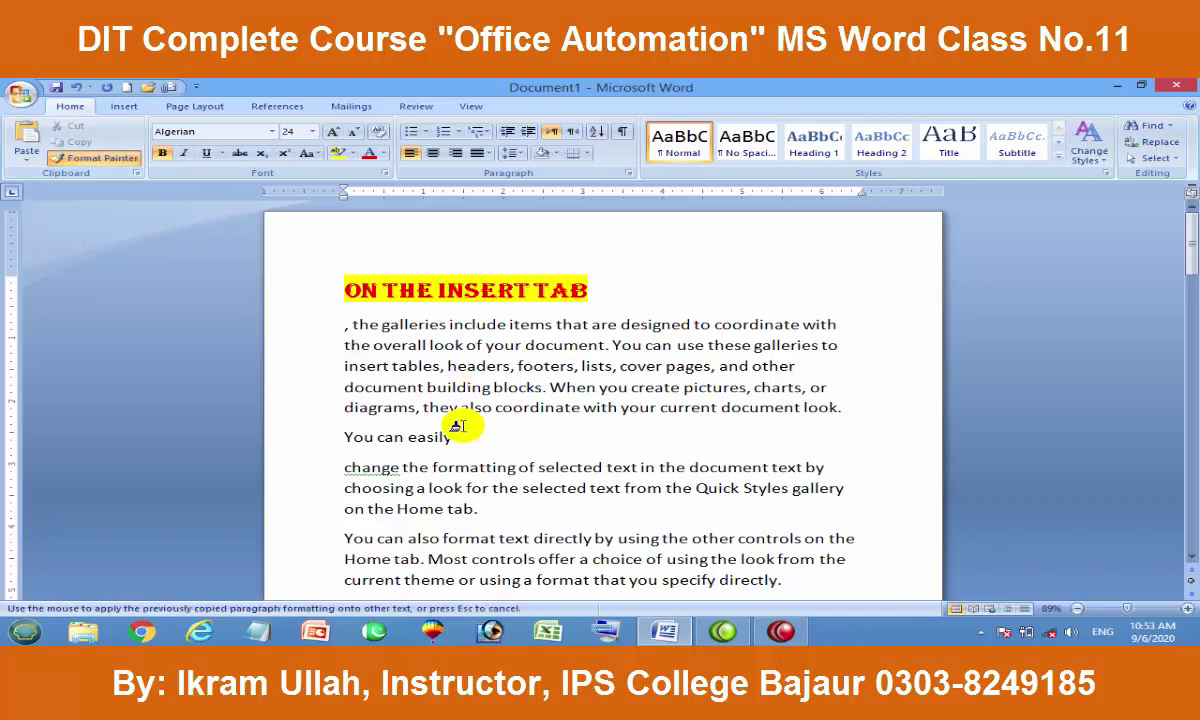
pyautogui.moveTo(452, 437); pyautogui.dragTo(340, 438)
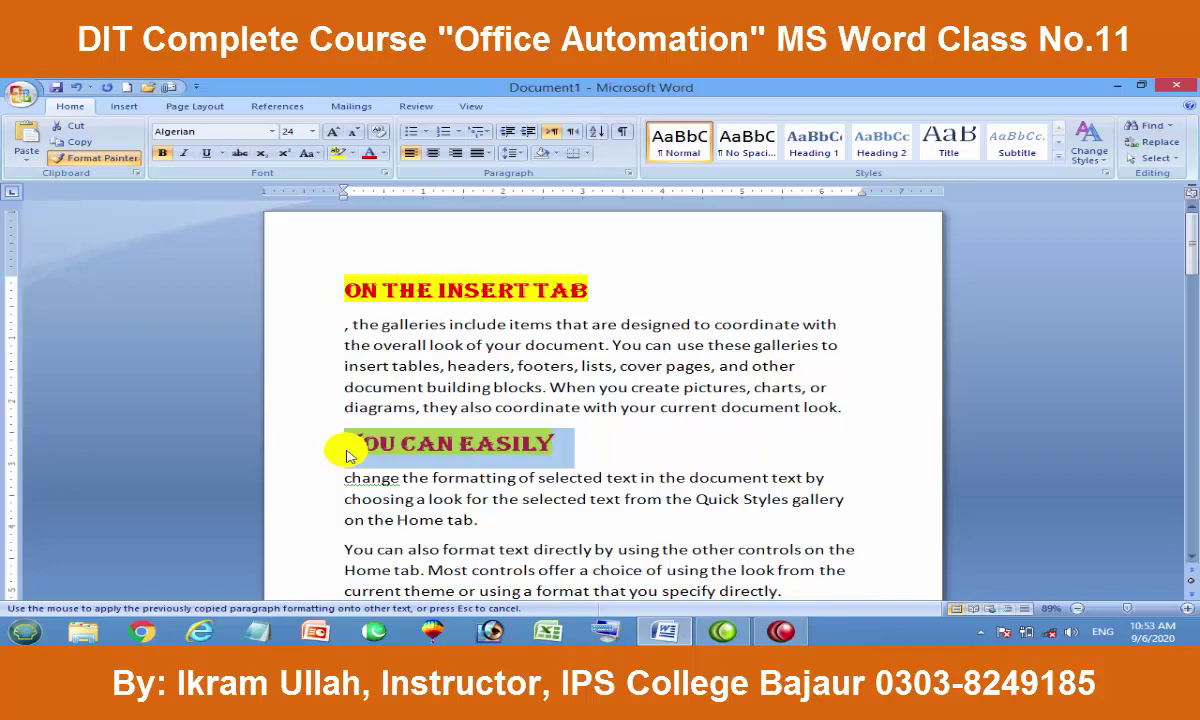
pyautogui.moveTo(482, 521); pyautogui.dragTo(343, 522)
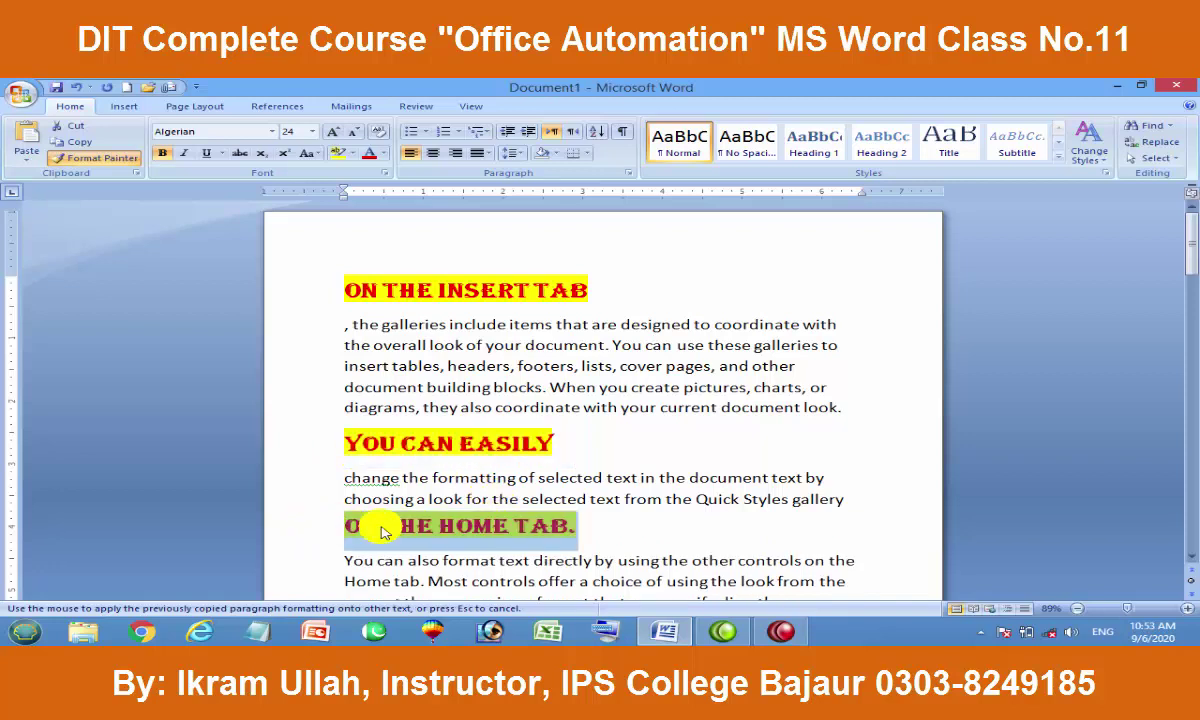
pyautogui.press('Escape')
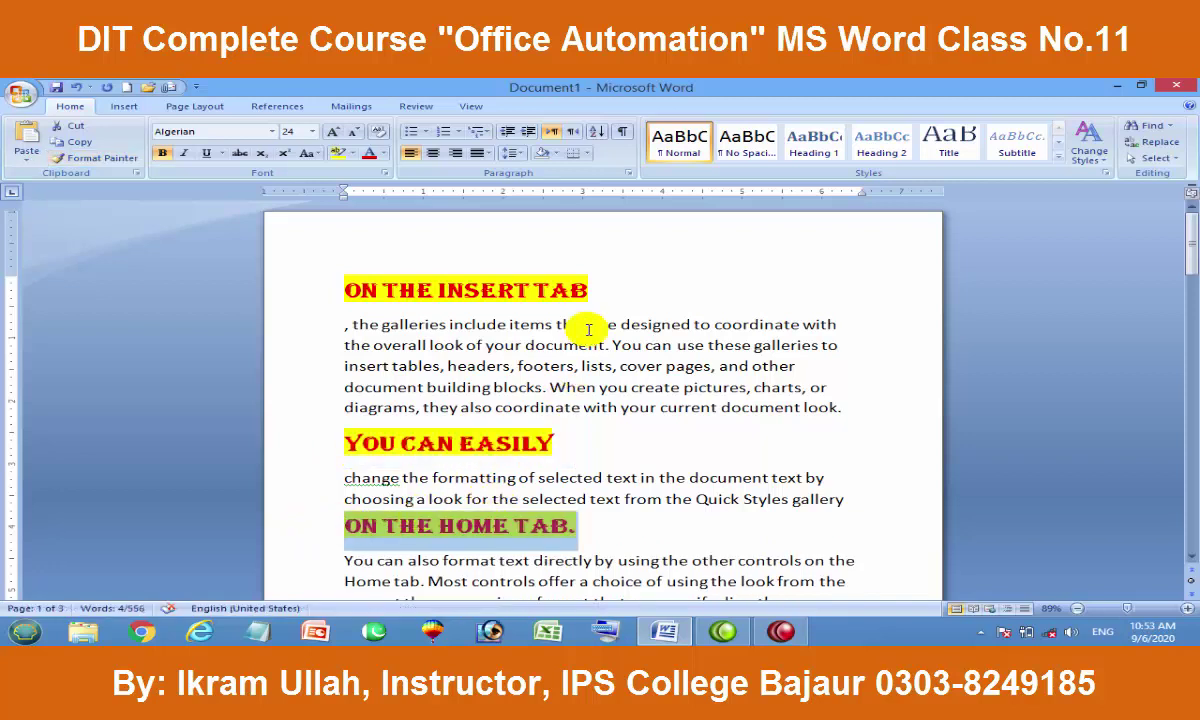
pyautogui.click(589, 324)
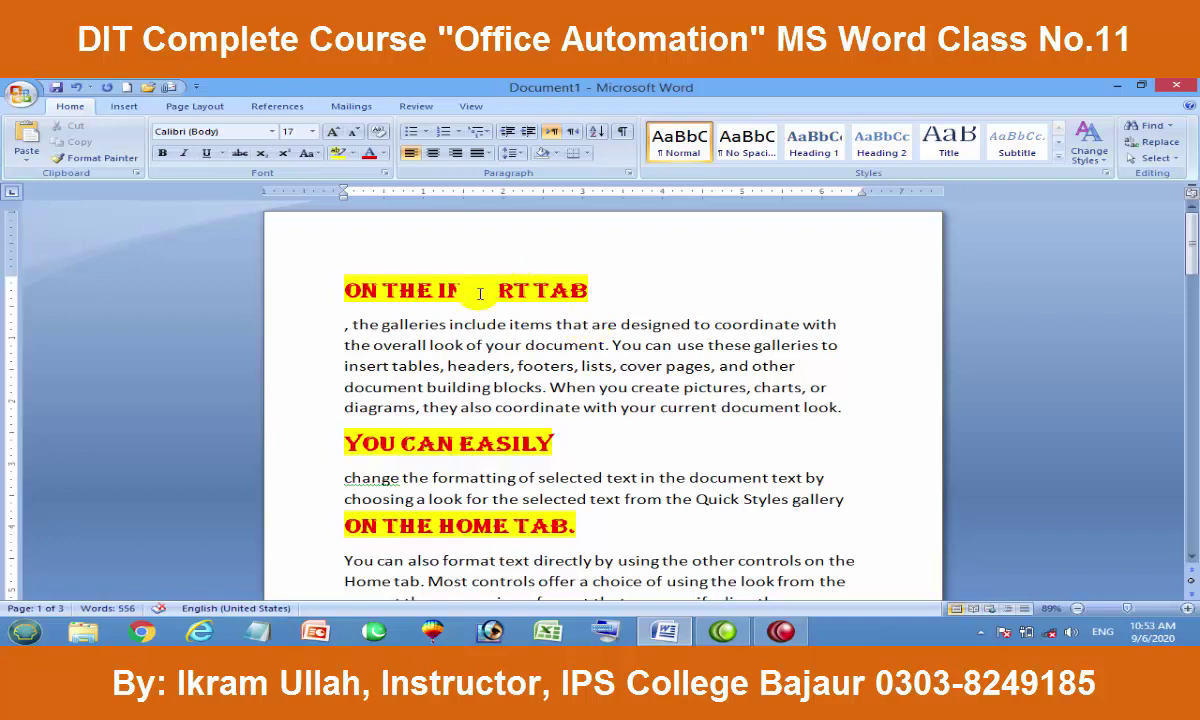
pyautogui.moveTo(606, 291); pyautogui.dragTo(344, 292)
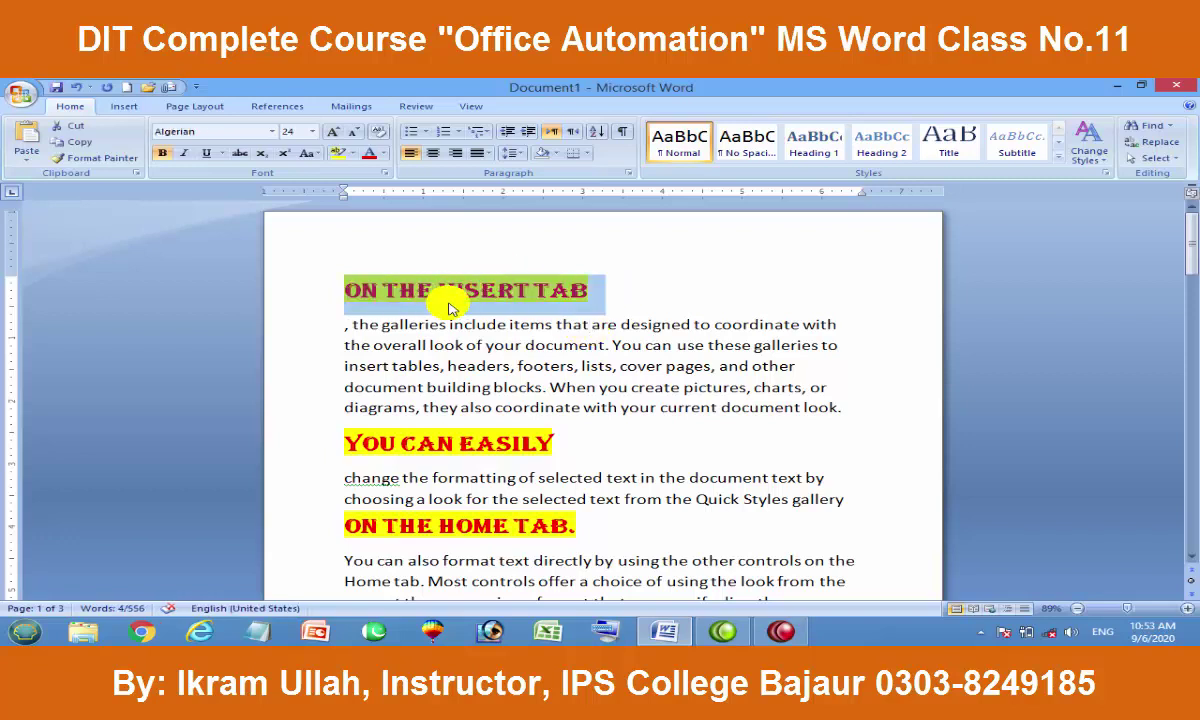
pyautogui.click(467, 313)
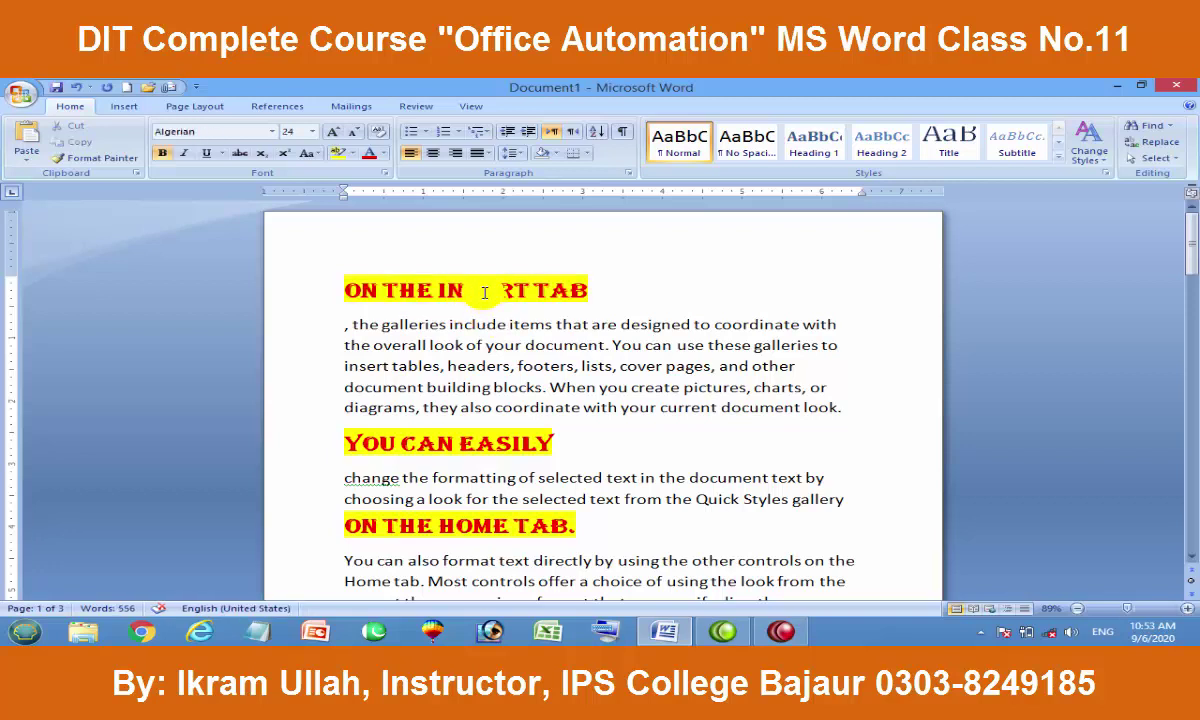
pyautogui.click(115, 165)
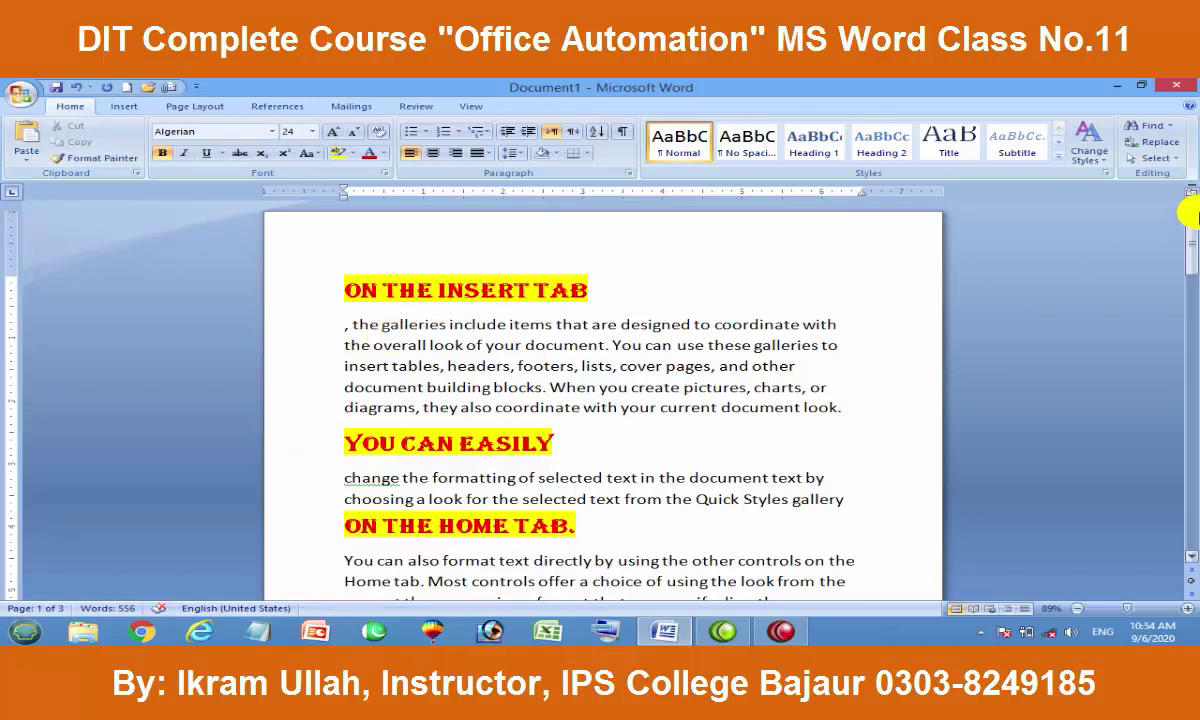
# From the 'ON THE INSERT TAB' heading, use Select Text with Similar Formatting to grab all three
pyautogui.click(1155, 158)
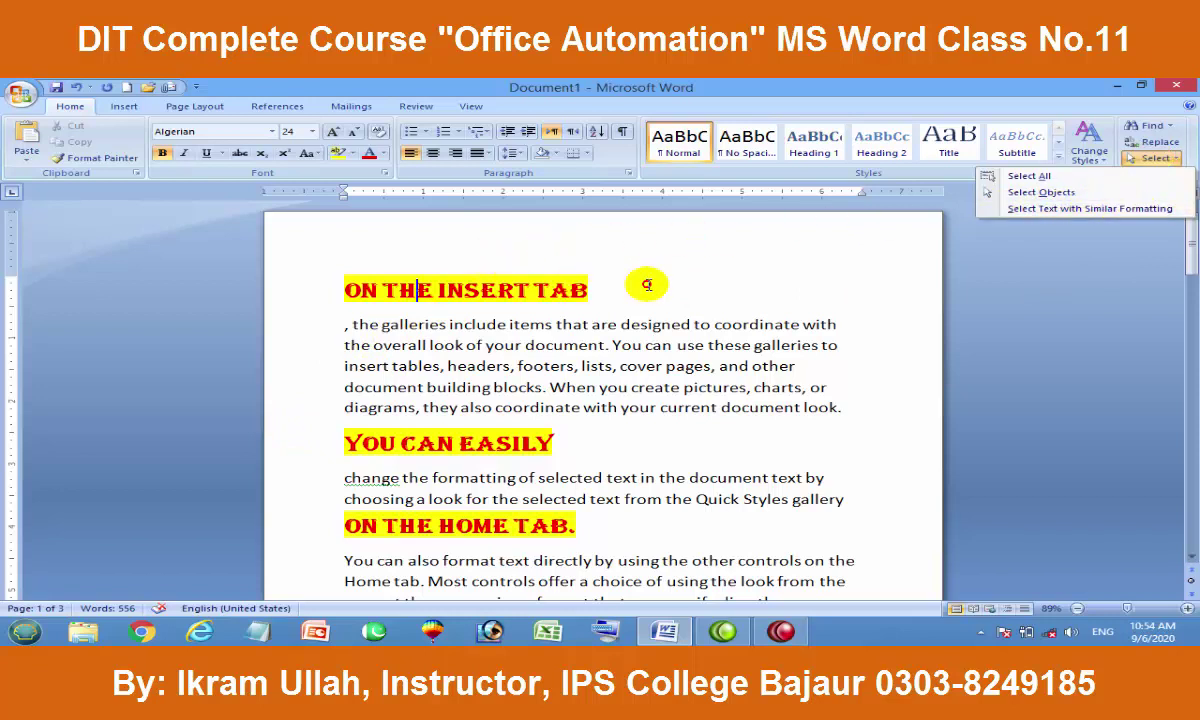
pyautogui.click(584, 292)
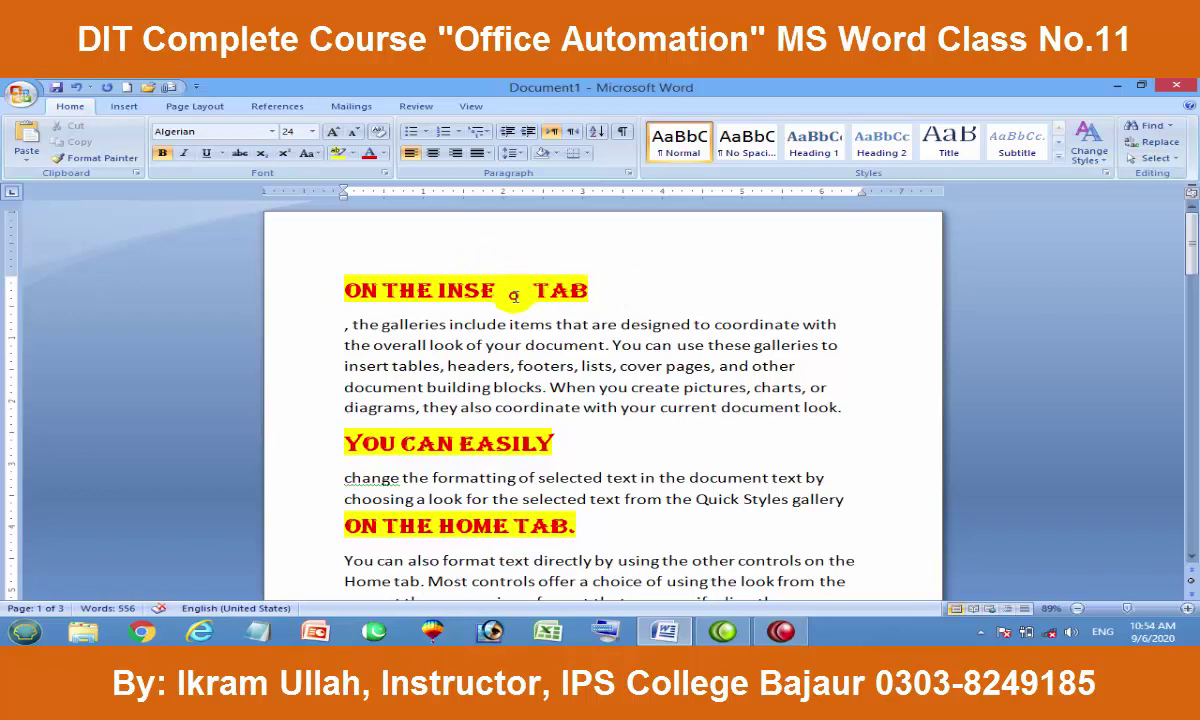
pyautogui.moveTo(588, 287); pyautogui.dragTo(370, 289)
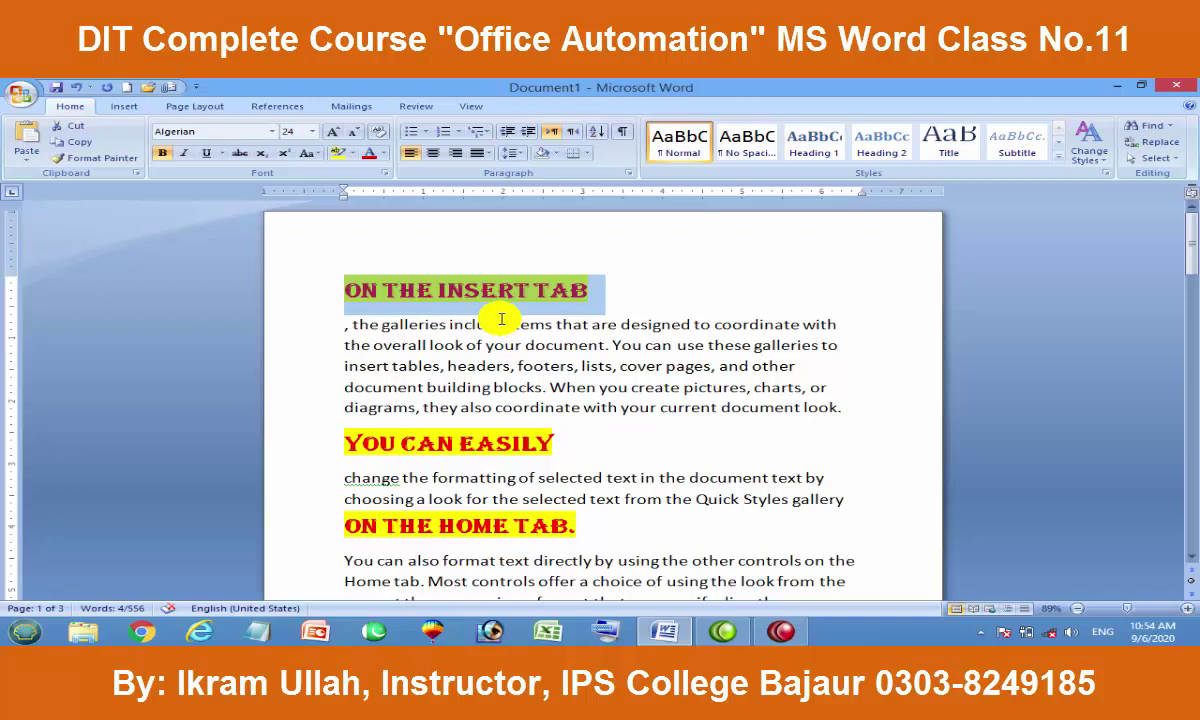
pyautogui.moveTo(612, 288); pyautogui.dragTo(348, 294)
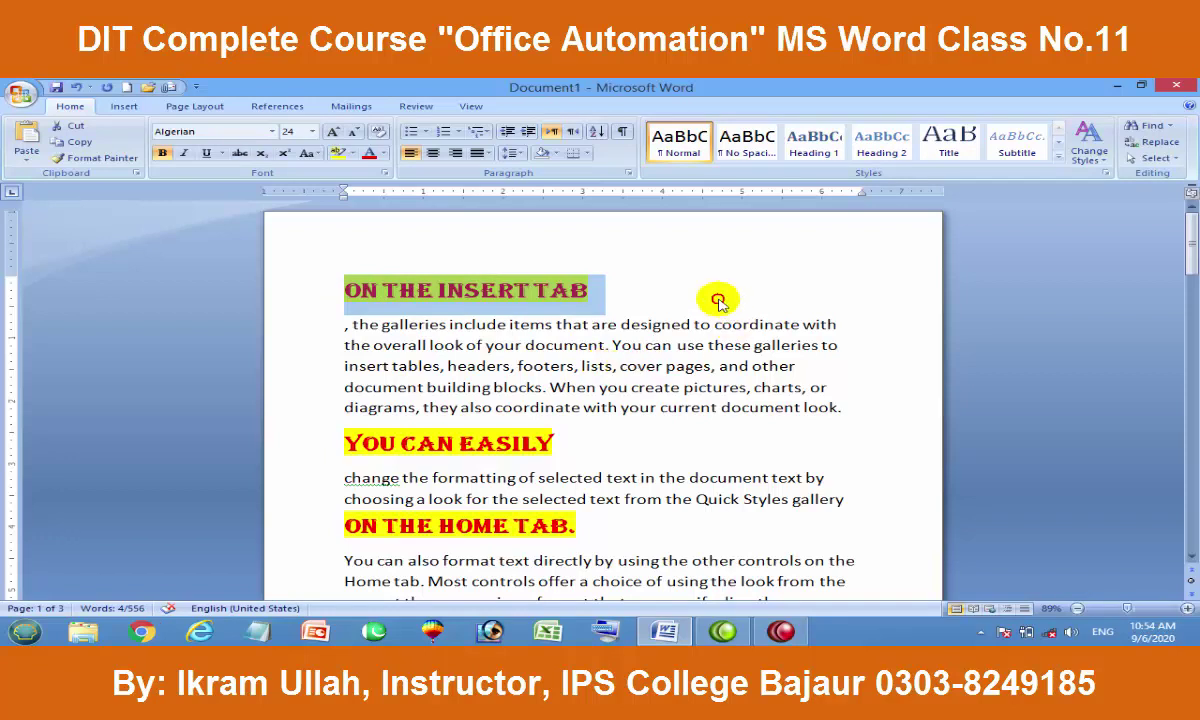
pyautogui.click(555, 288)
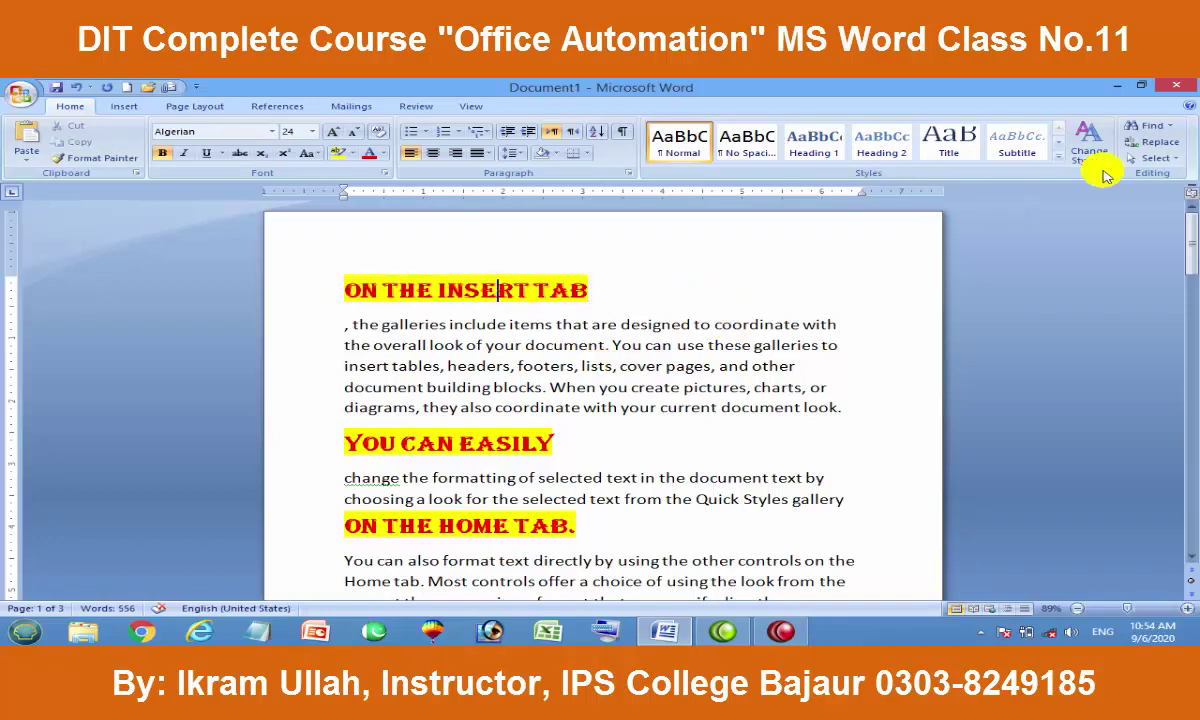
pyautogui.click(1150, 158)
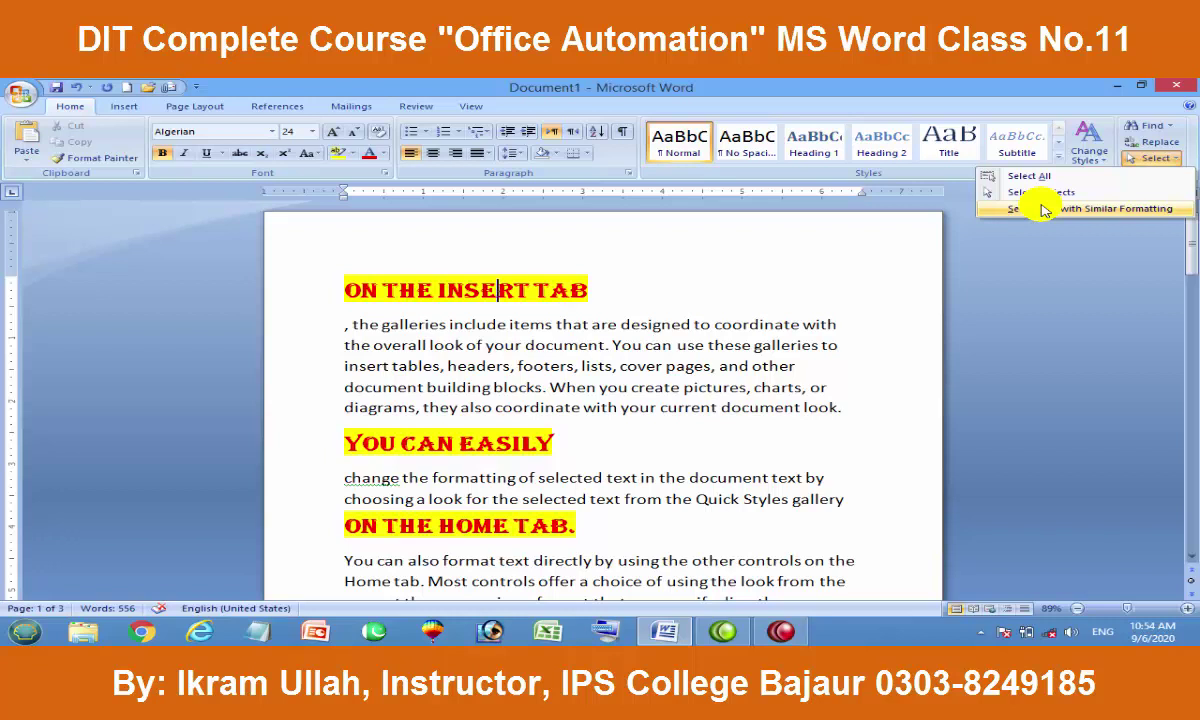
pyautogui.click(1041, 208)
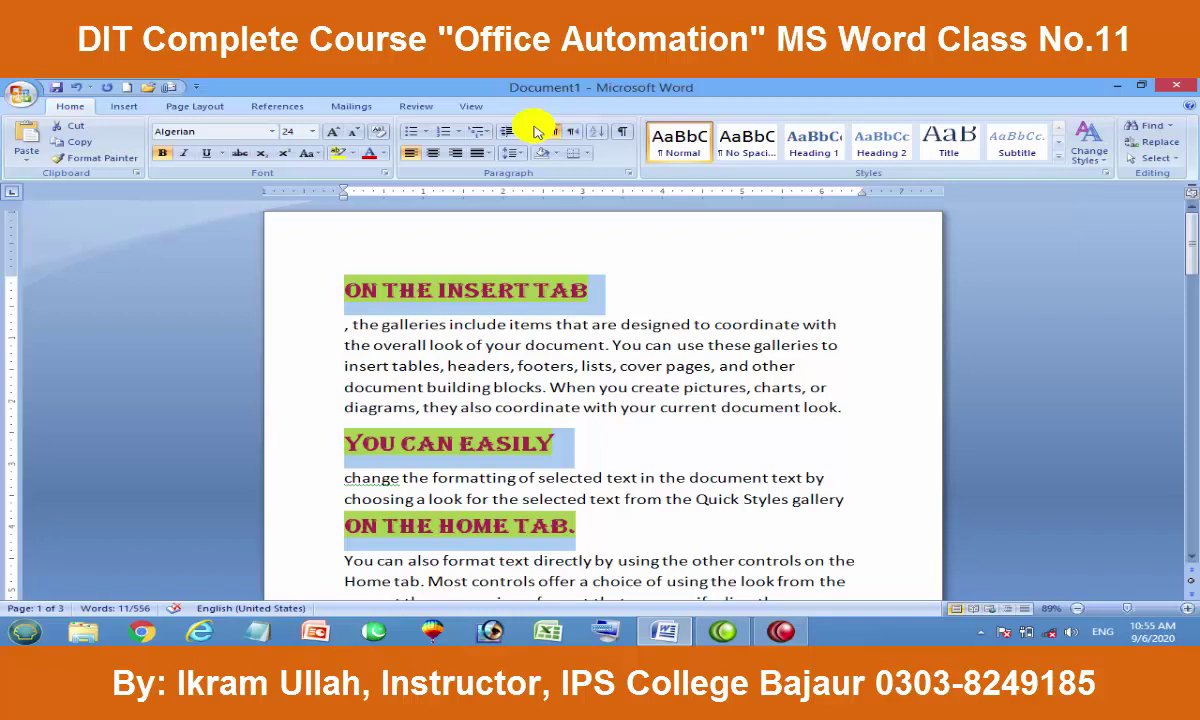
# Change the three selected headings to Times New Roman and grow them from 24 to 26 pt
pyautogui.click(271, 131)
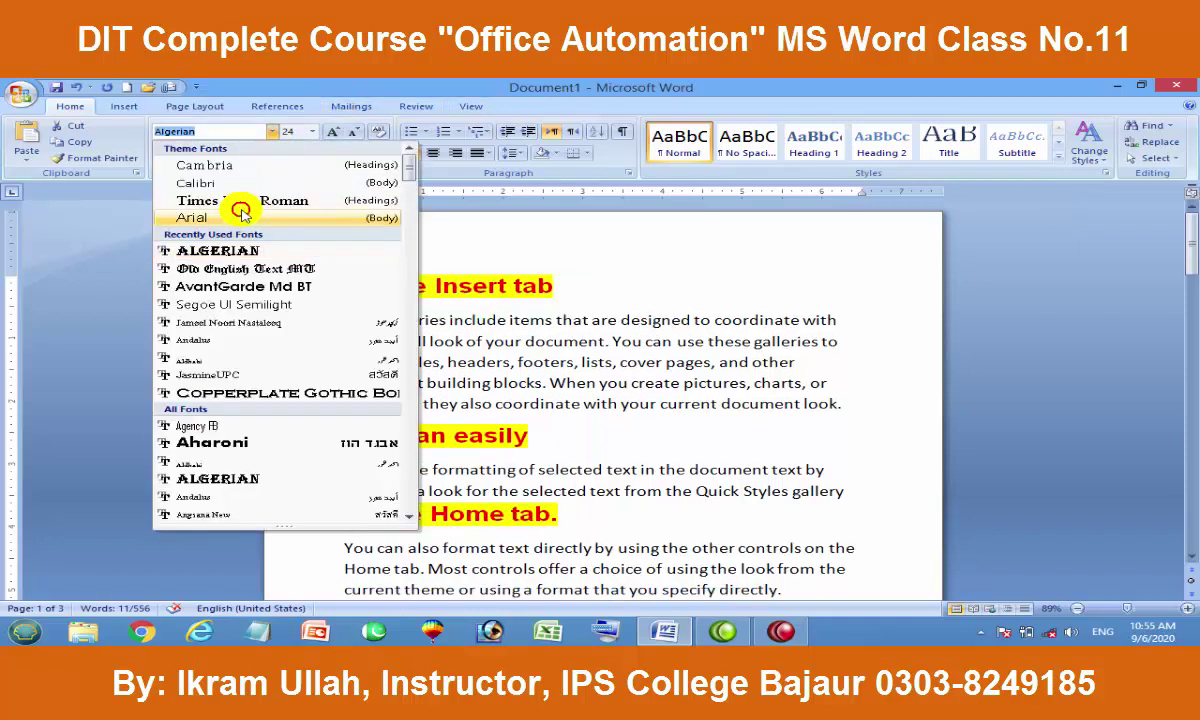
pyautogui.click(241, 203)
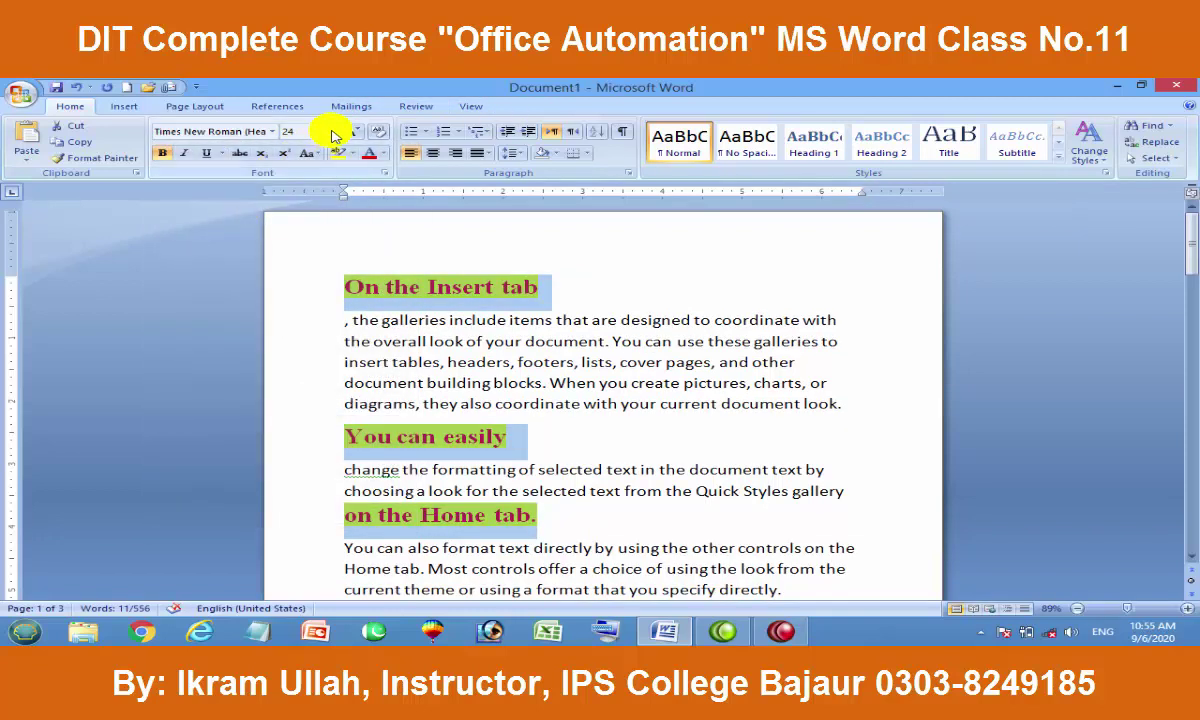
pyautogui.click(333, 132)
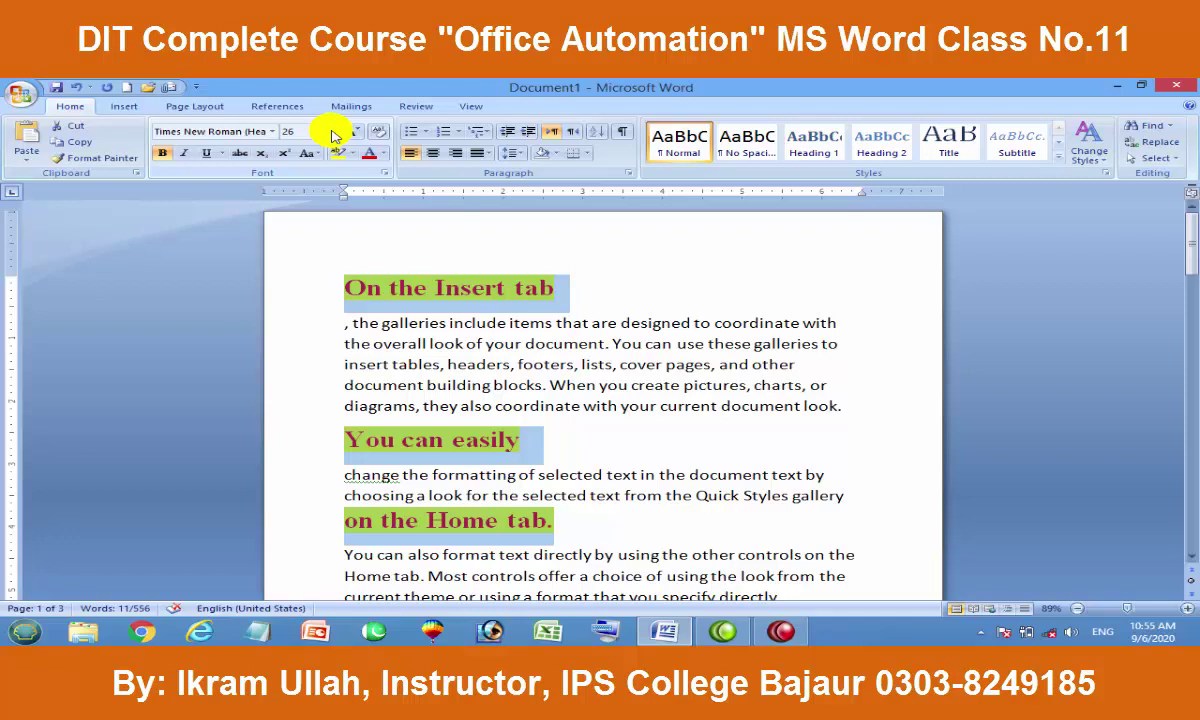
pyautogui.click(580, 432)
pyautogui.moveTo(540, 441); pyautogui.dragTo(357, 450)
# Type 'You can easil' into the empty last paragraph of the document
pyautogui.scroll(-3, 550, 415)
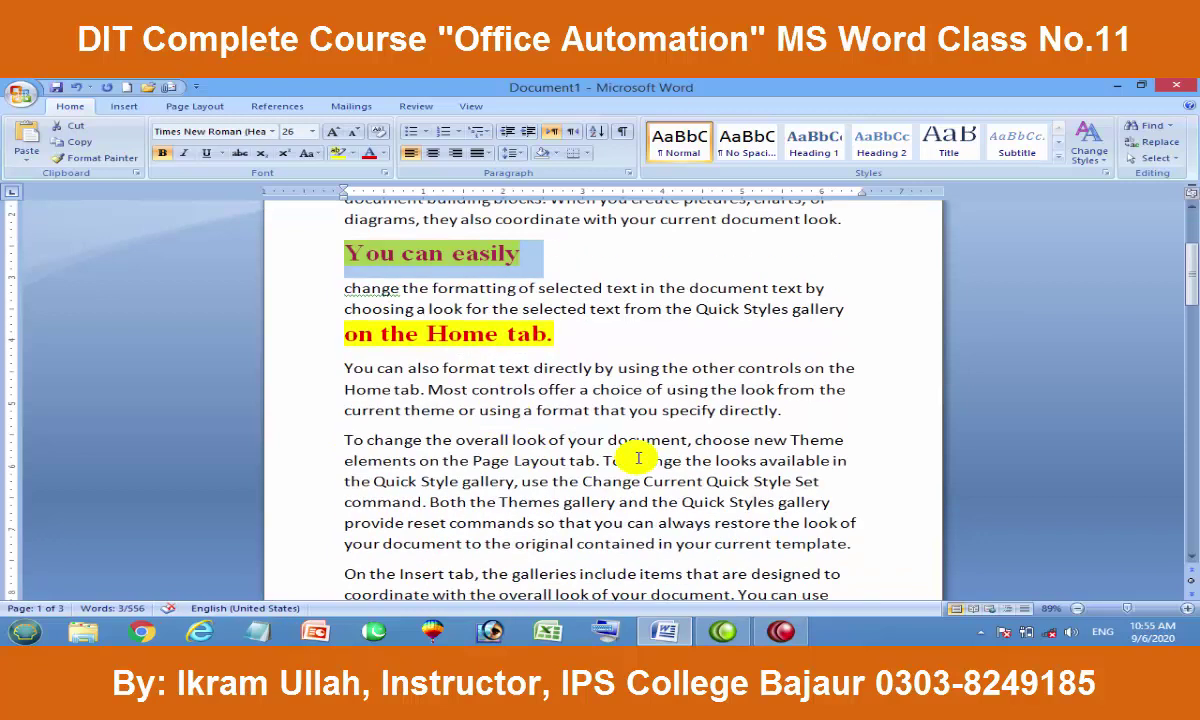
pyautogui.scroll(-4, 660, 420)
pyautogui.scroll(-3, 670, 428)
pyautogui.scroll(-3, 665, 418)
pyautogui.scroll(-3, 665, 410)
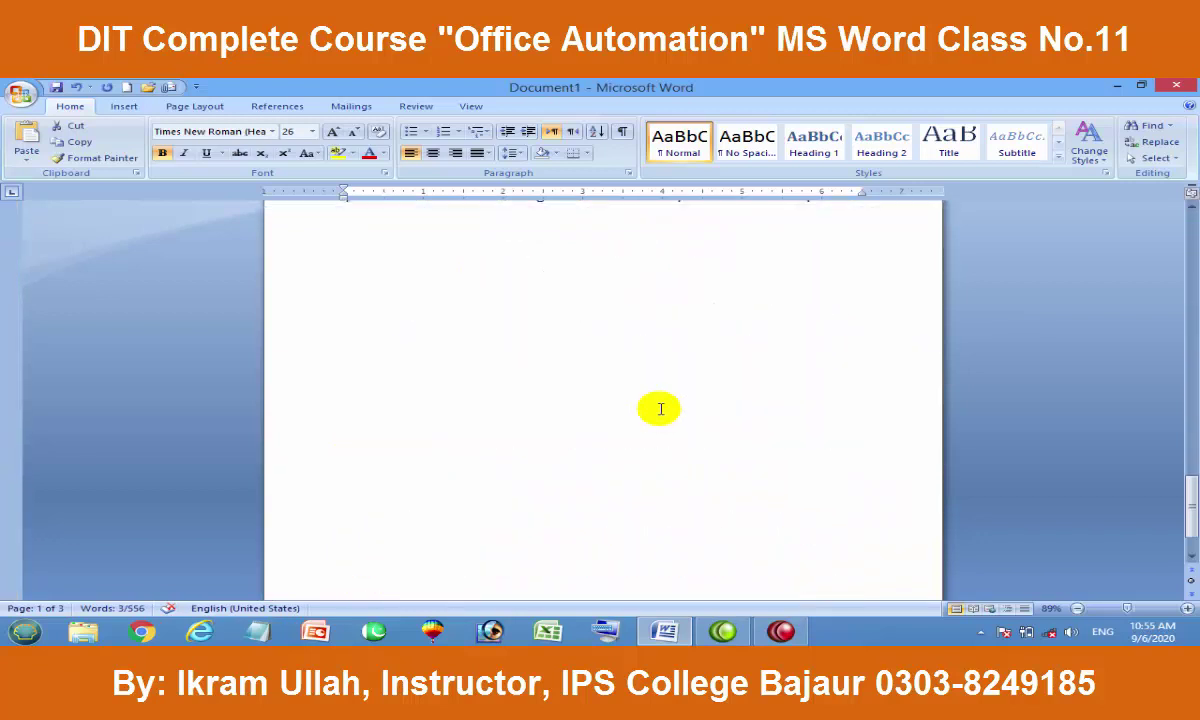
pyautogui.scroll(2, 660, 408)
pyautogui.click(462, 470)
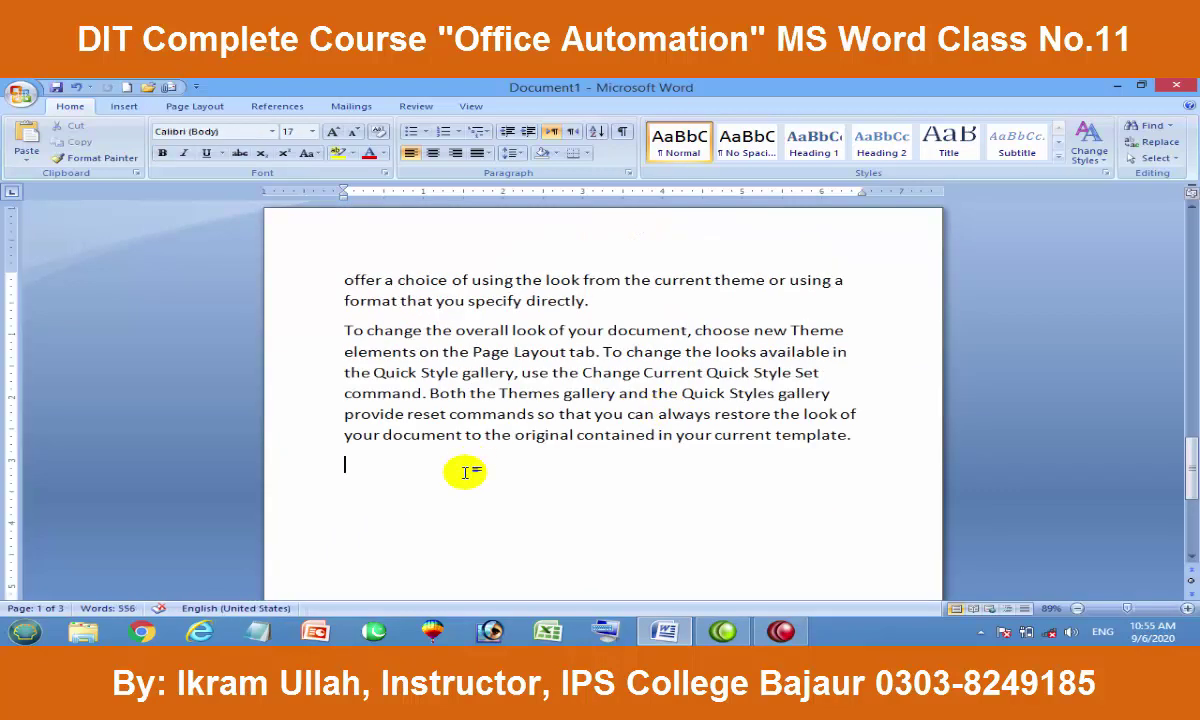
pyautogui.write('You can easil')
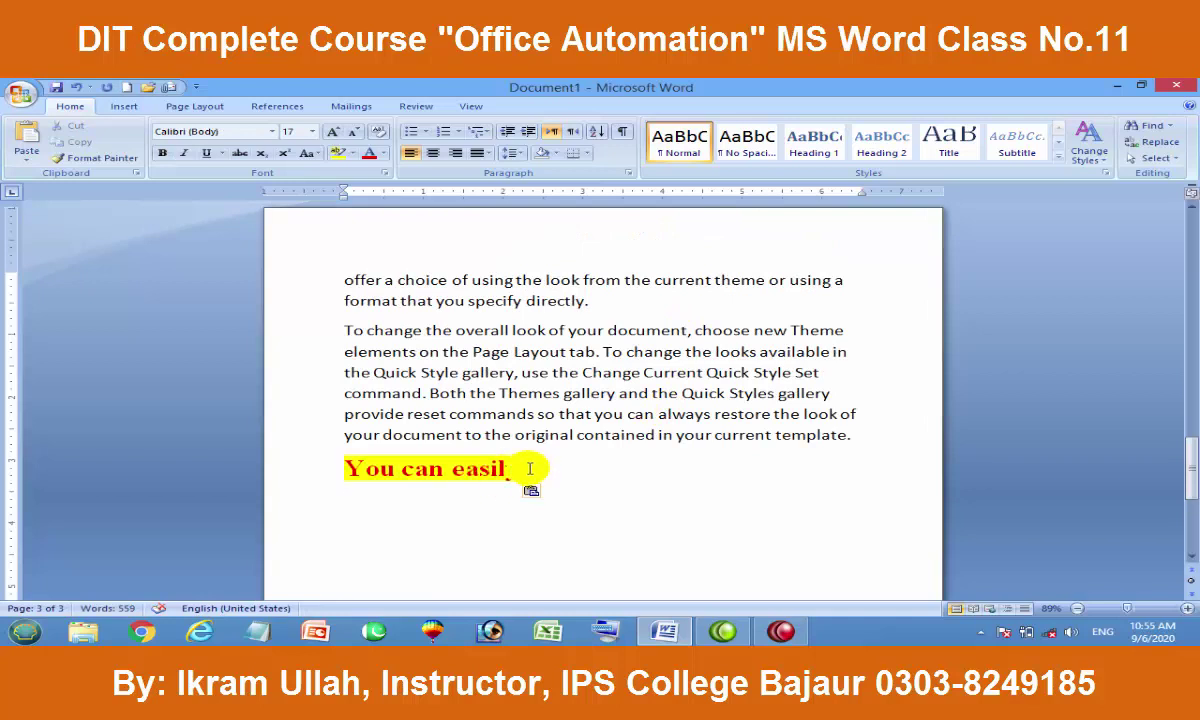
pyautogui.scroll(8, 528, 470)
pyautogui.scroll(-5, 530, 468)
pyautogui.scroll(-4, 509, 461)
pyautogui.scroll(15, 504, 461)
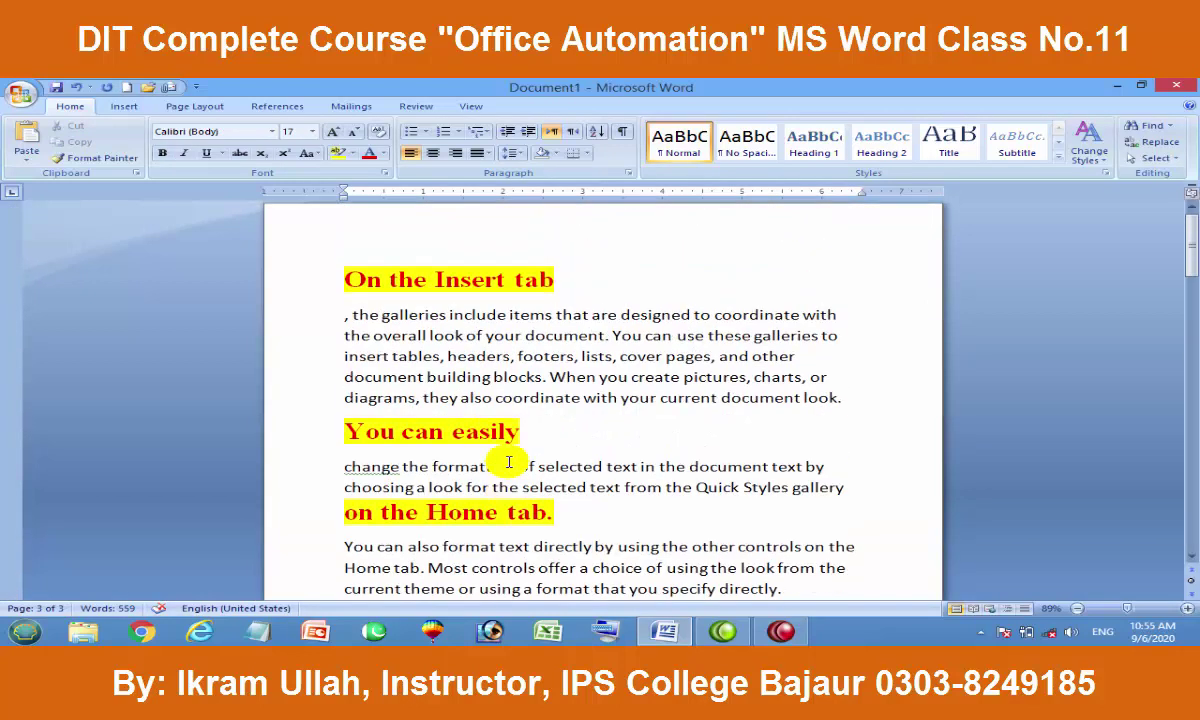
# Select all headings formatted like 'On the Insert tab' and give them a dark blue highlight
pyautogui.click(427, 289)
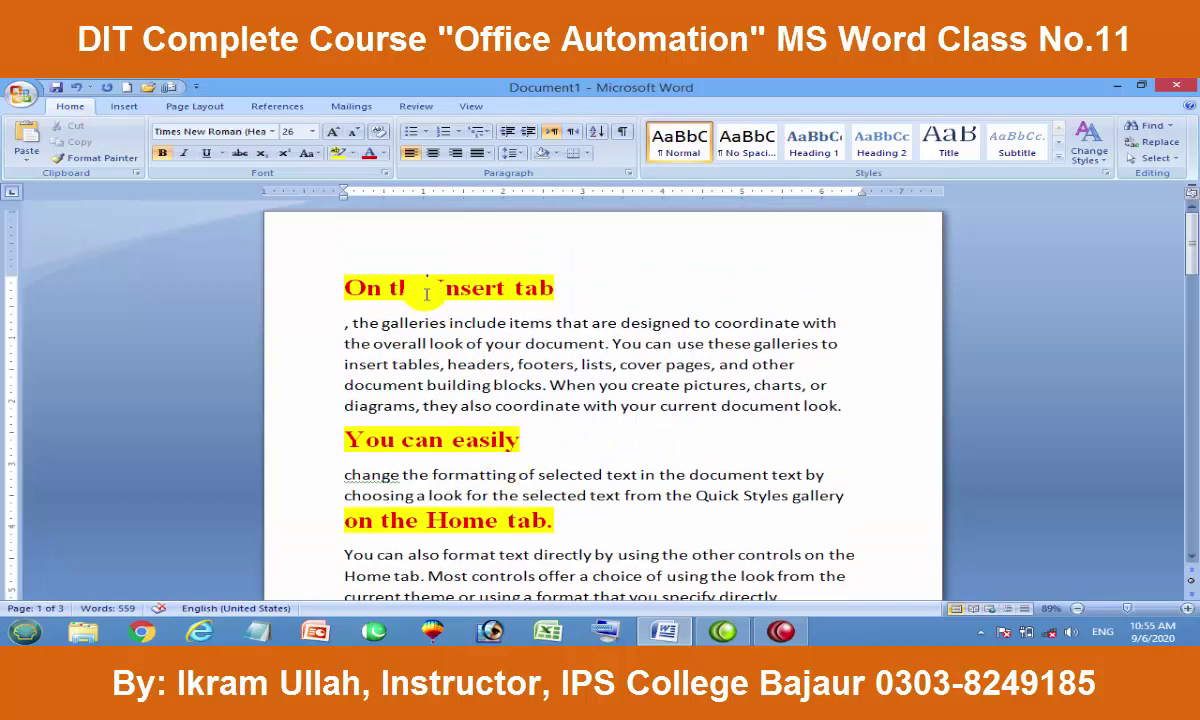
pyautogui.click(1155, 158)
pyautogui.click(1131, 208)
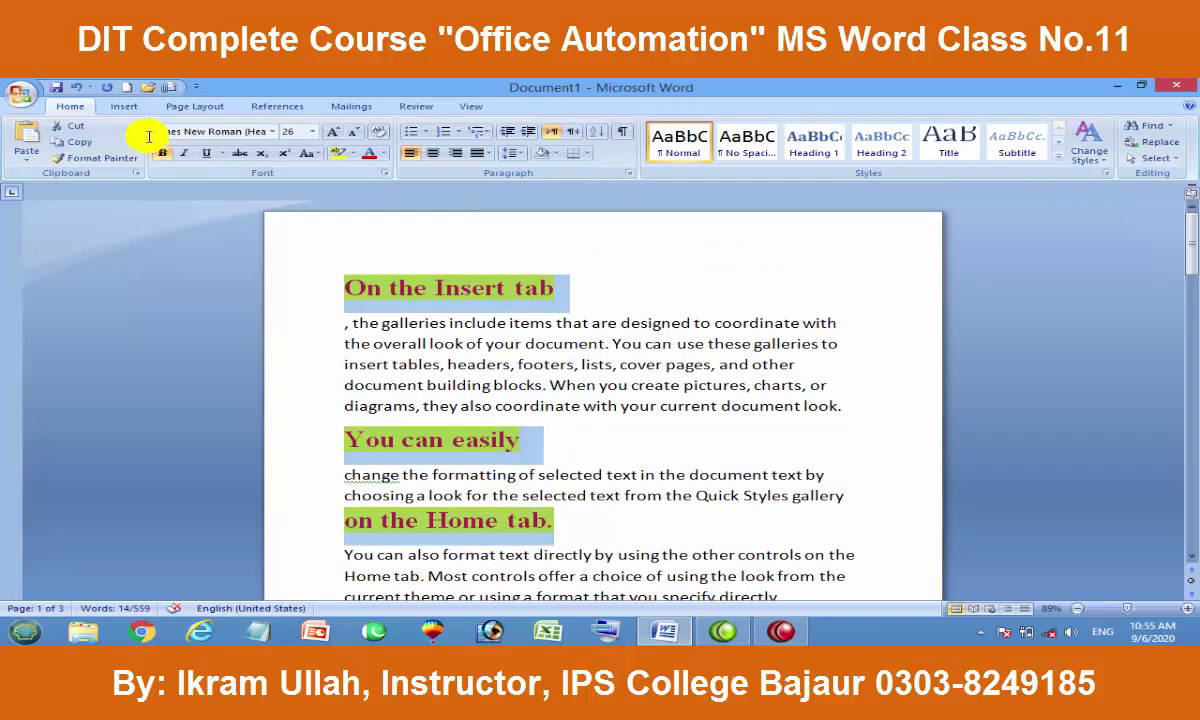
pyautogui.click(353, 154)
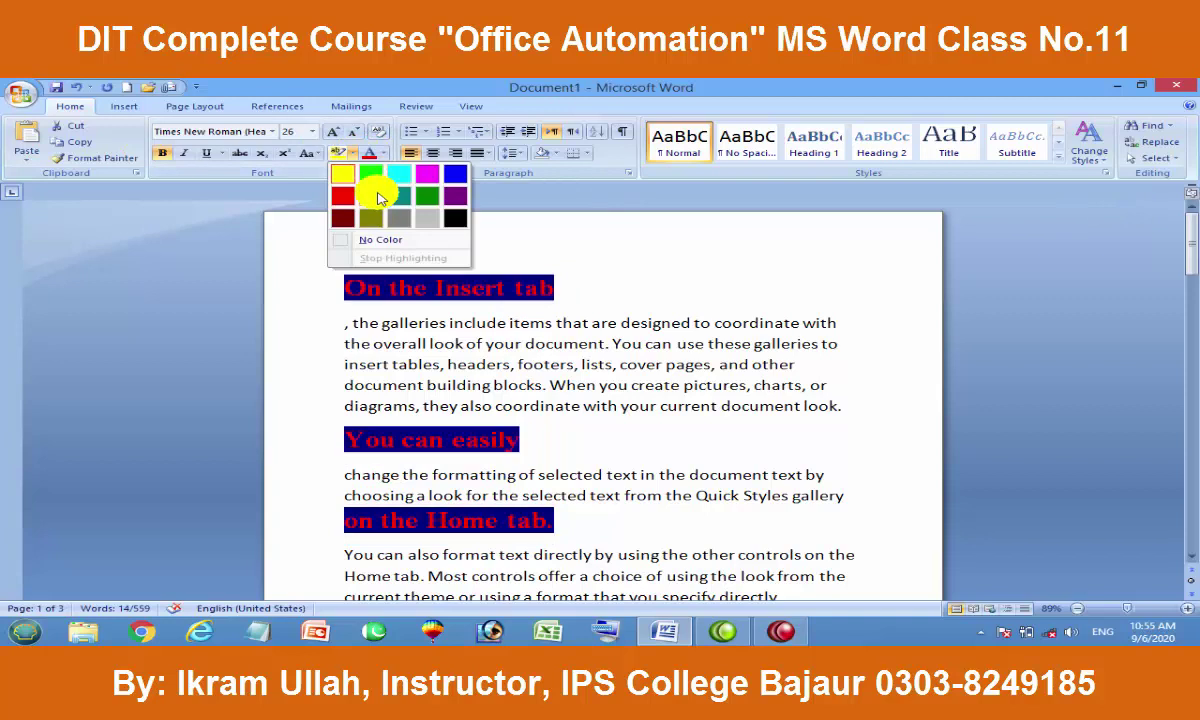
pyautogui.click(380, 197)
# Scroll through the document to review the dark blue highlighted headings
pyautogui.click(637, 327)
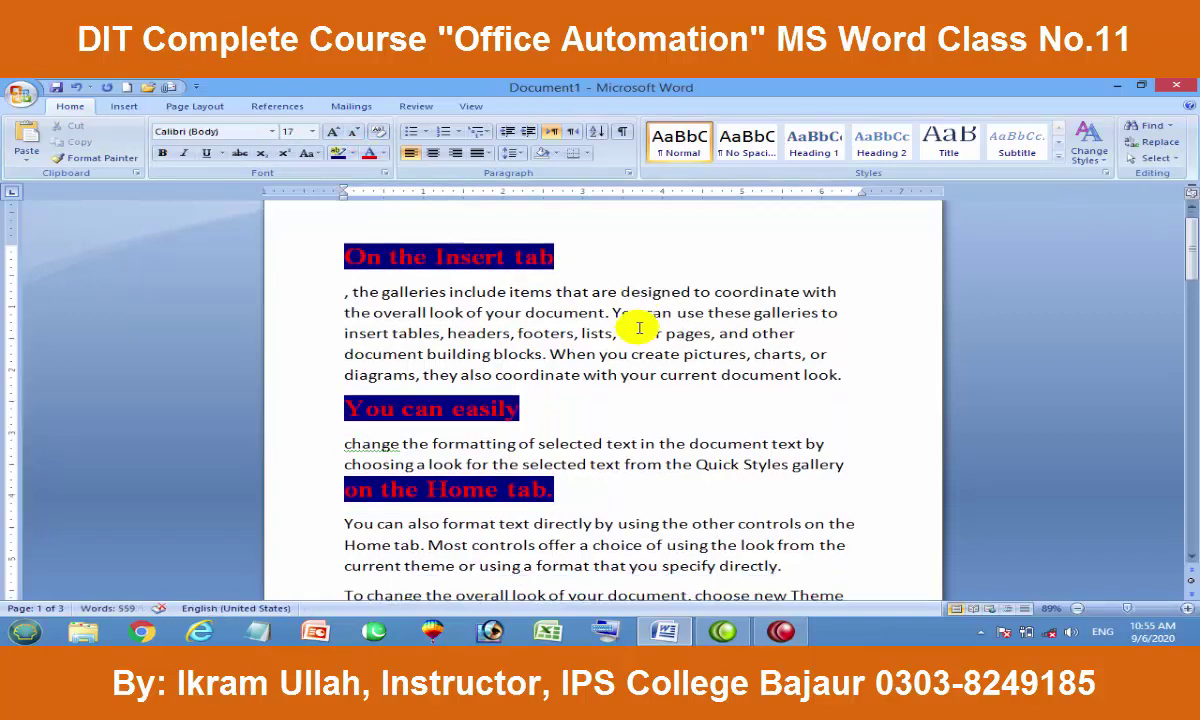
pyautogui.scroll(-5, 638, 327)
pyautogui.scroll(-5, 638, 327)
pyautogui.scroll(-5, 635, 326)
pyautogui.scroll(-5, 635, 326)
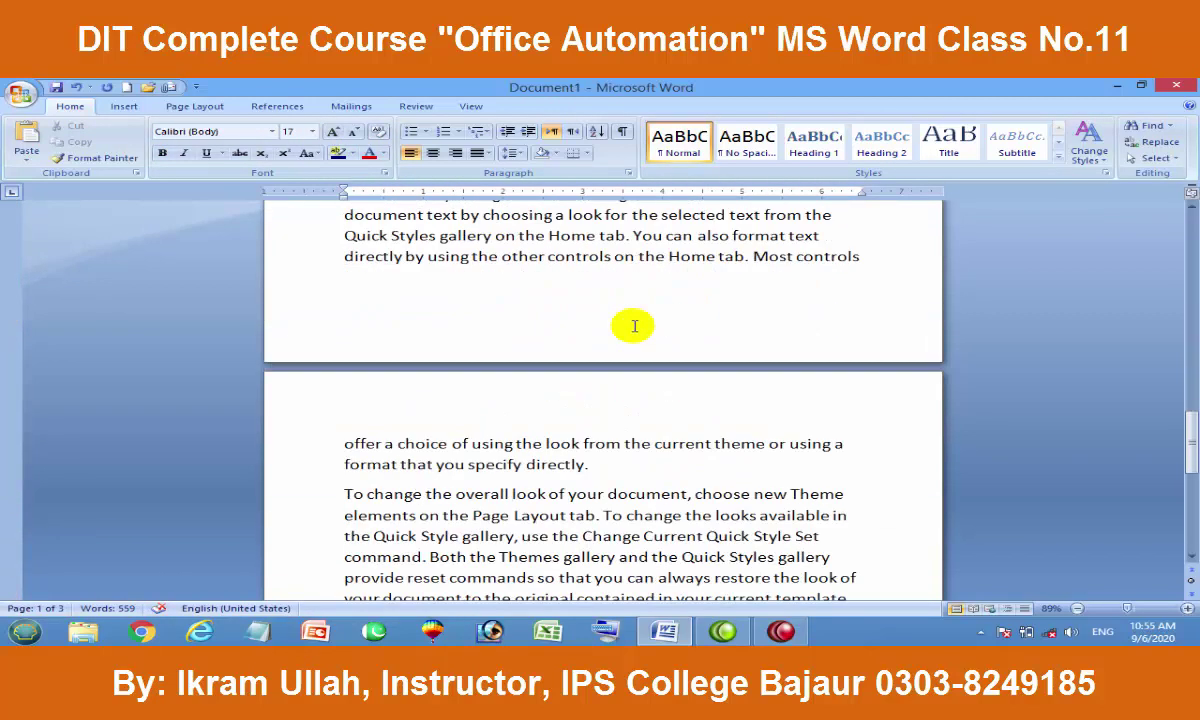
pyautogui.scroll(-5, 632, 326)
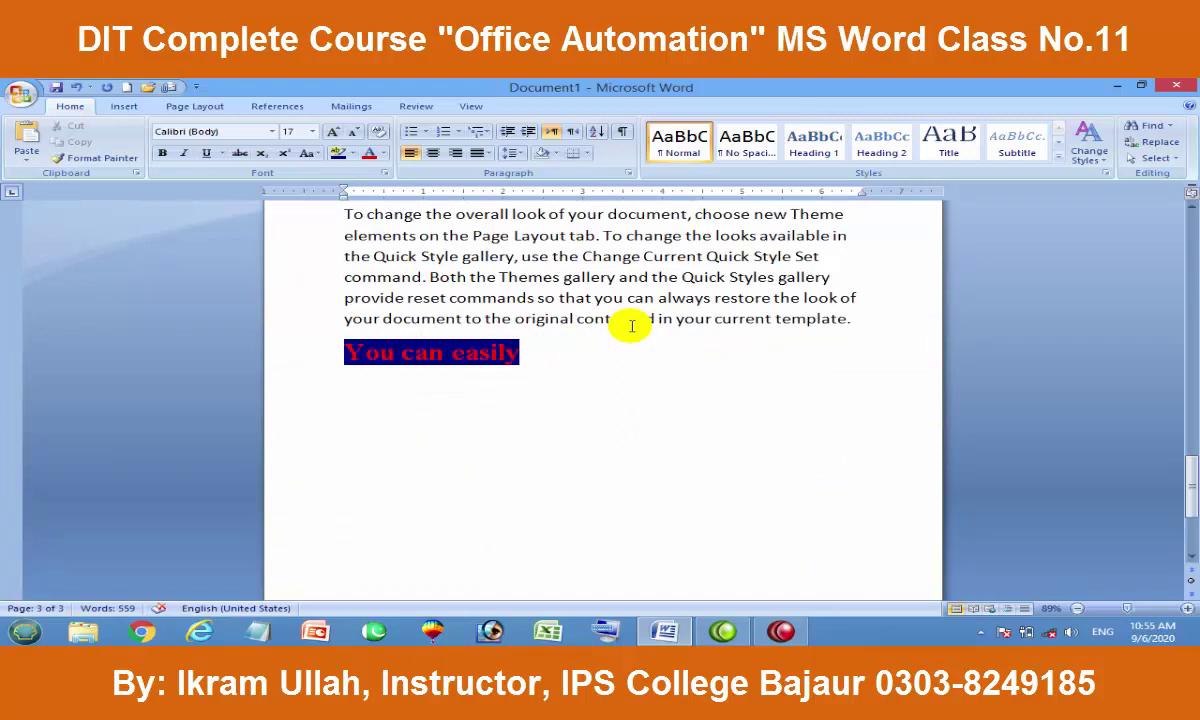
pyautogui.scroll(2, 632, 326)
pyautogui.scroll(5, 632, 326)
pyautogui.scroll(5, 632, 326)
pyautogui.scroll(5, 632, 326)
pyautogui.scroll(3, 632, 326)
pyautogui.moveTo(1188, 325); pyautogui.dragTo(1190, 222)
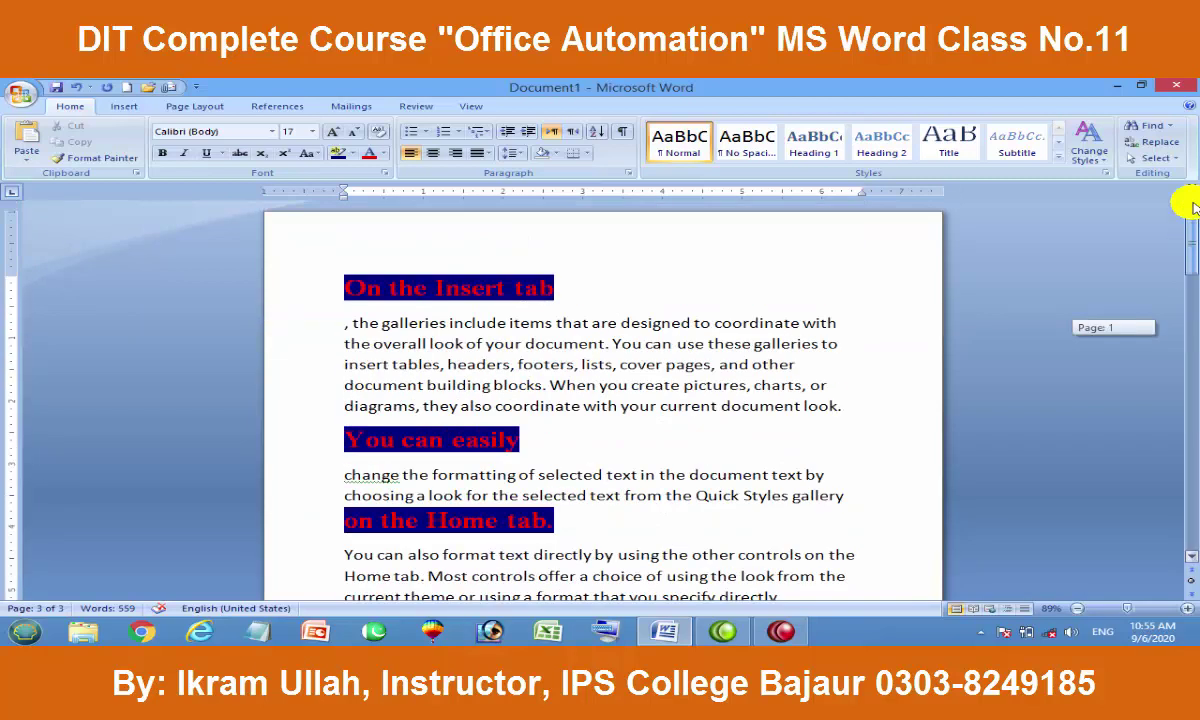
pyautogui.click(486, 290)
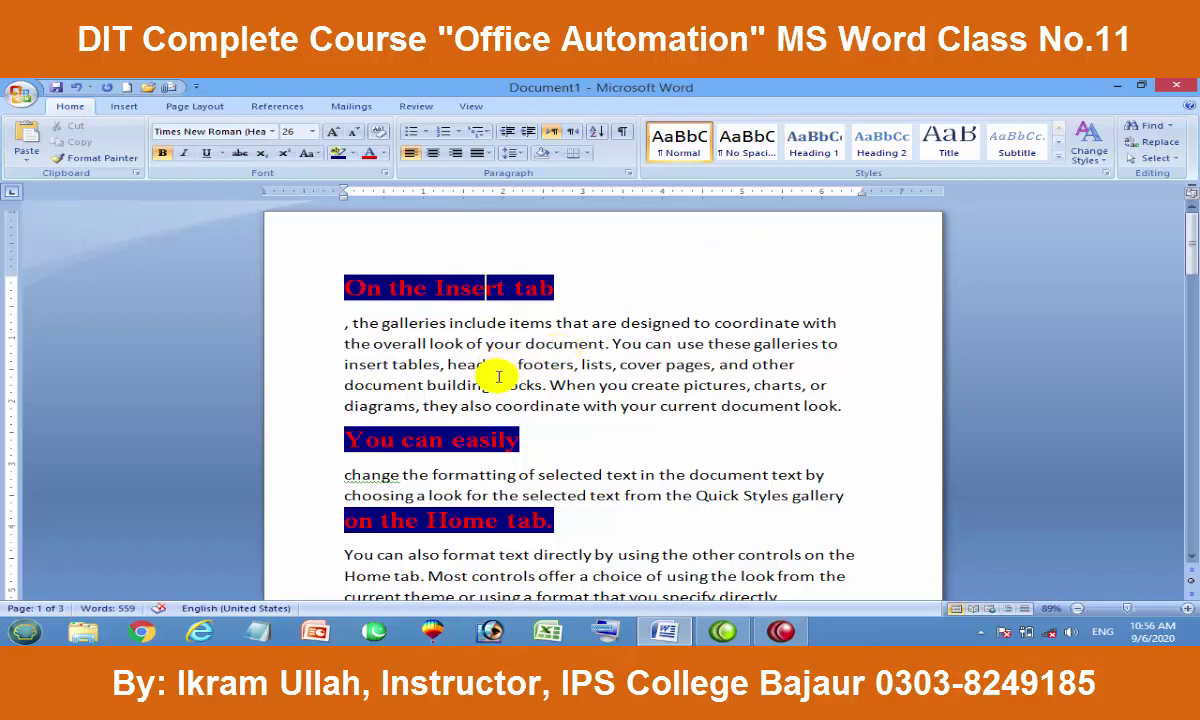
pyautogui.scroll(-2, 498, 377)
pyautogui.scroll(2, 498, 377)
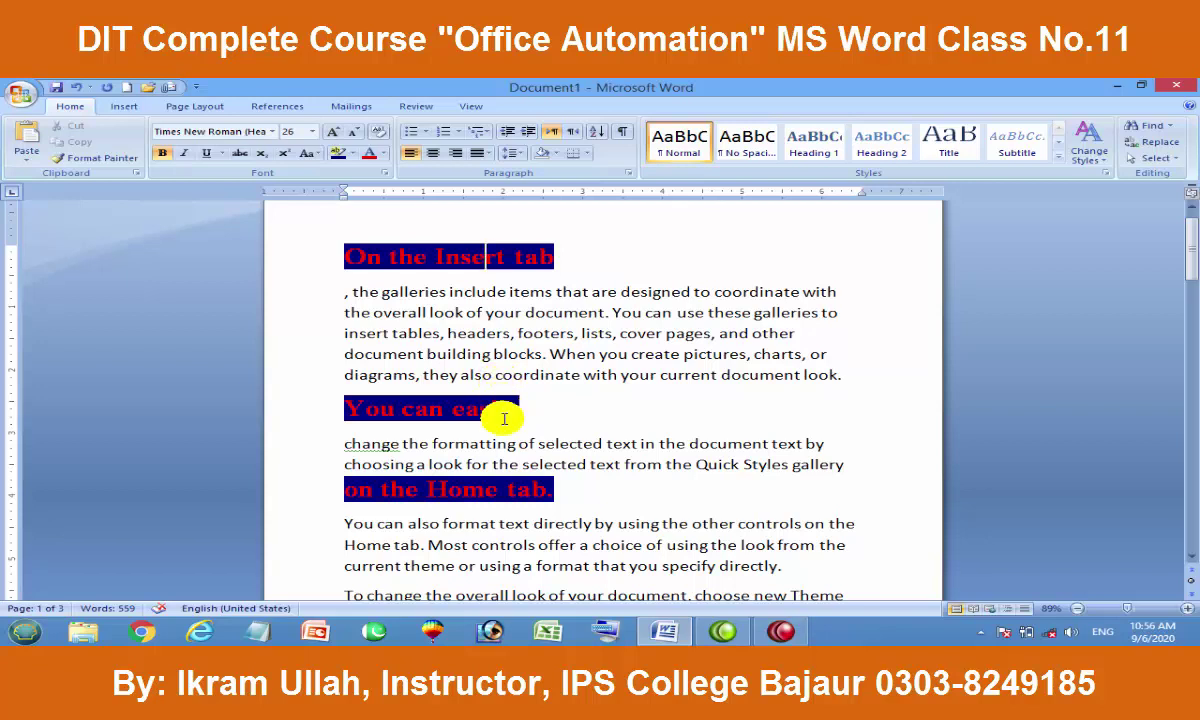
pyautogui.scroll(-3, 505, 418)
pyautogui.scroll(-3, 500, 418)
pyautogui.scroll(-3, 497, 417)
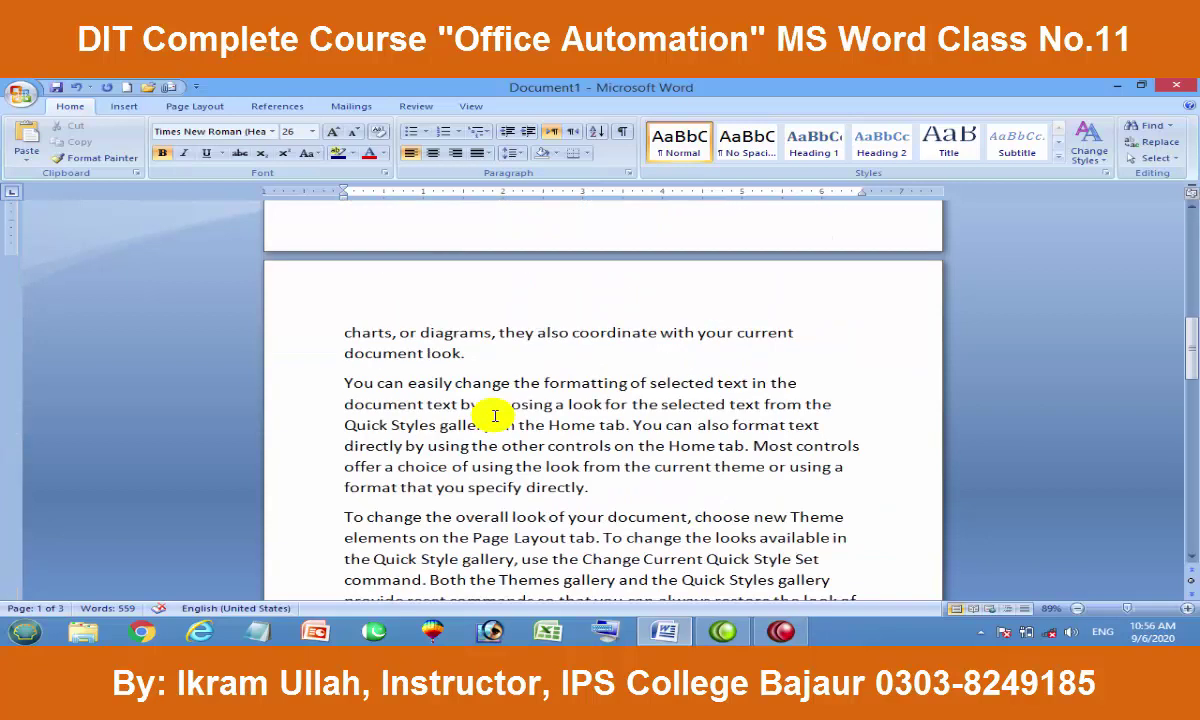
pyautogui.scroll(-3, 494, 416)
pyautogui.scroll(-3, 494, 416)
pyautogui.scroll(-5, 525, 447)
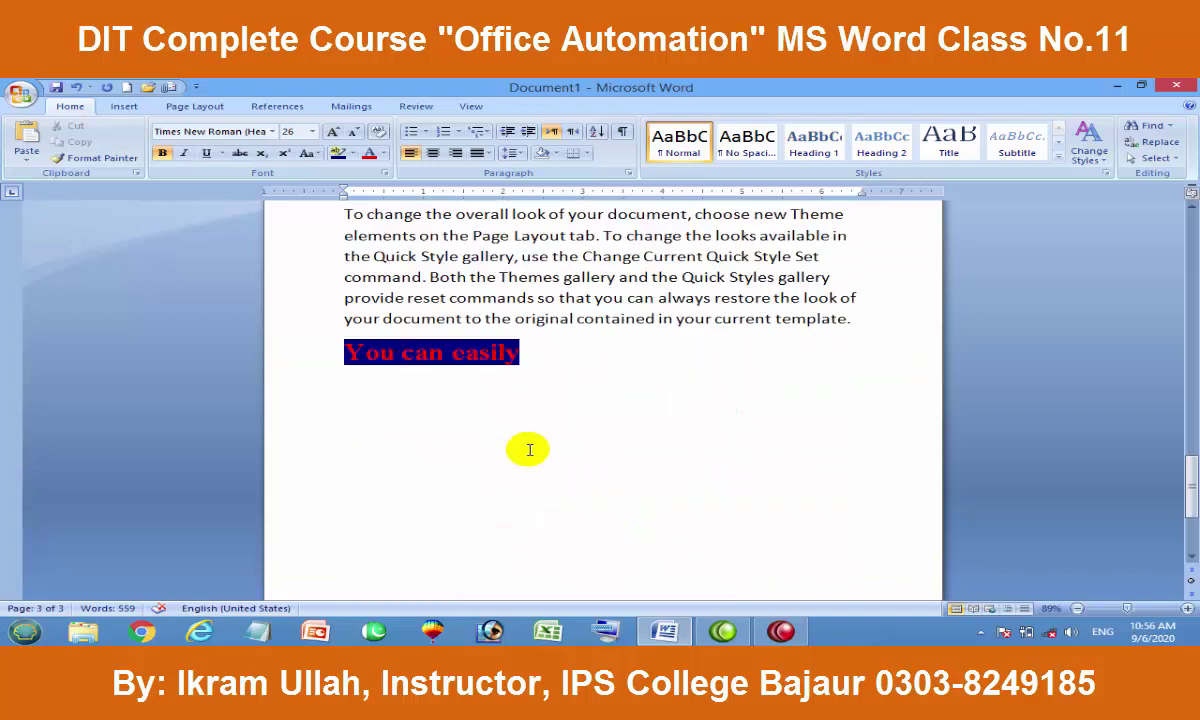
pyautogui.moveTo(1188, 487); pyautogui.dragTo(1187, 236)
pyautogui.click(526, 343)
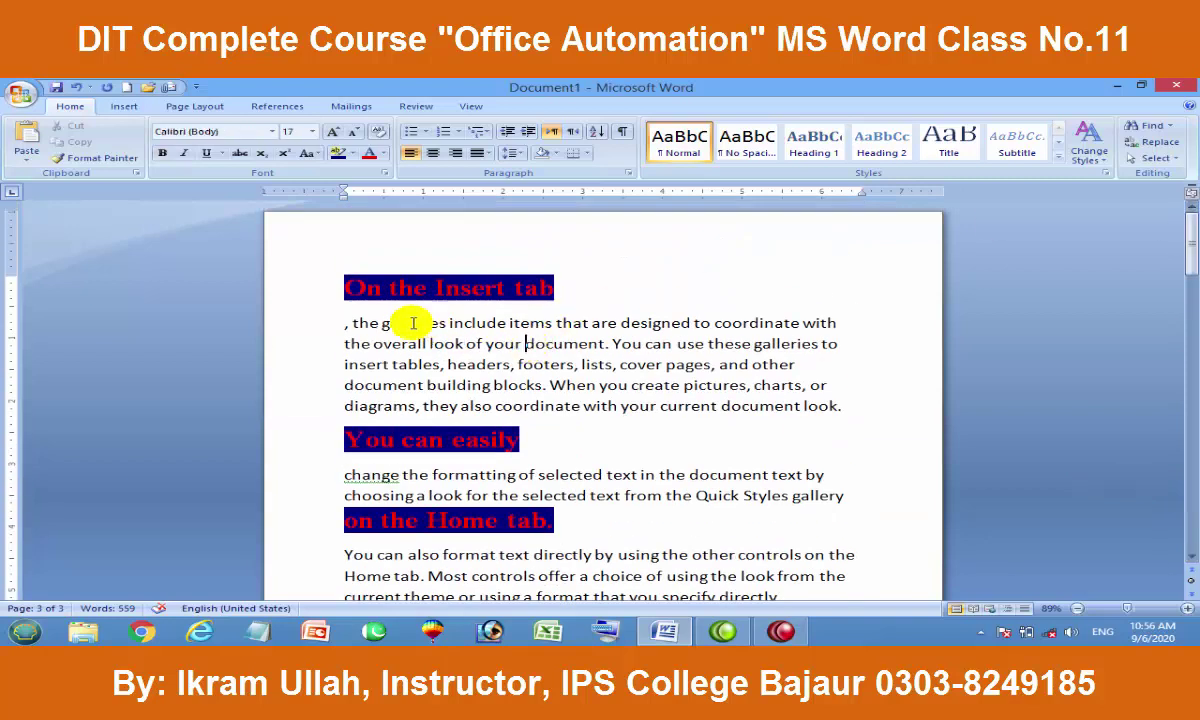
pyautogui.moveTo(412, 322); pyautogui.dragTo(700, 323)
pyautogui.click(676, 343)
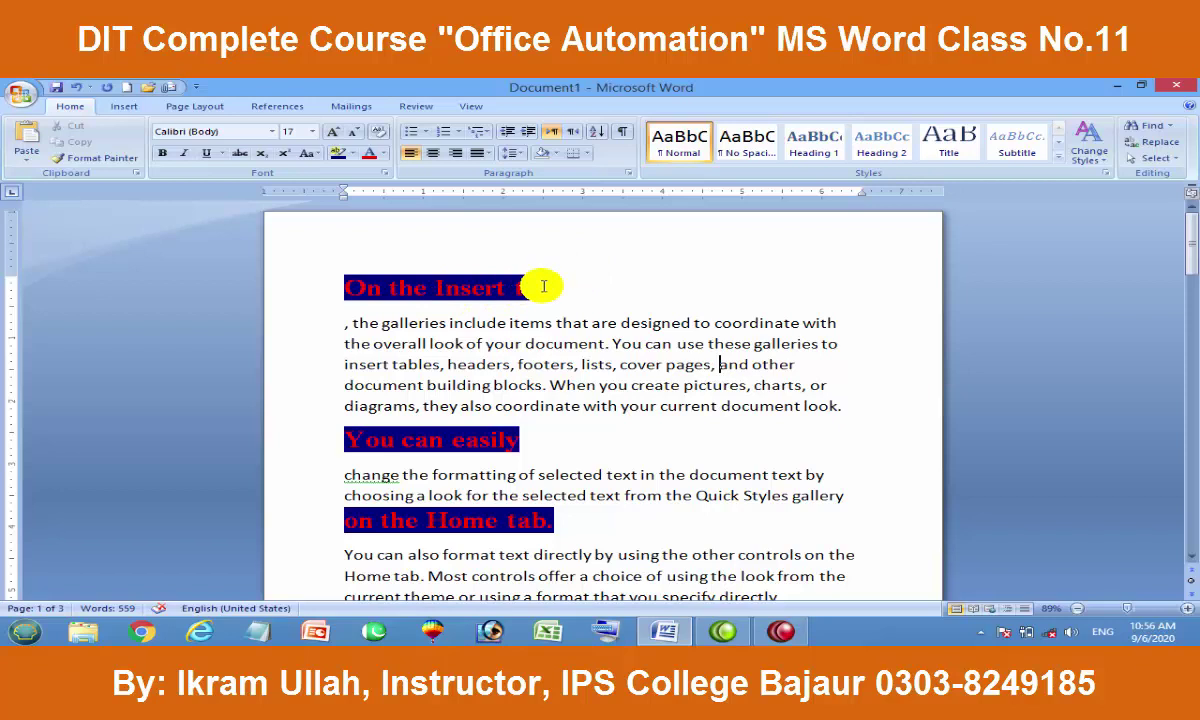
pyautogui.moveTo(543, 287); pyautogui.dragTo(345, 288)
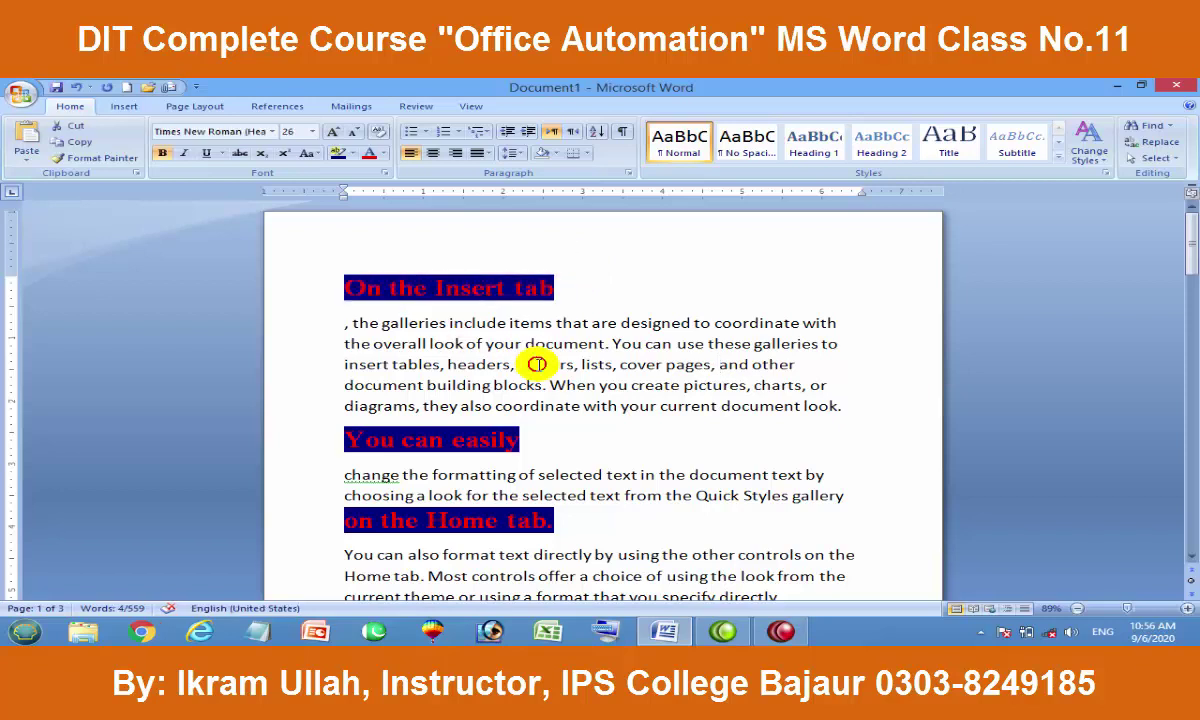
pyautogui.hotkey('ctrl', 'z')
pyautogui.hotkey('ctrl', 'z')
pyautogui.hotkey('ctrl', 'z')
pyautogui.hotkey('ctrl', 'y')
pyautogui.hotkey('ctrl', 'y')
pyautogui.hotkey('ctrl', 'y')
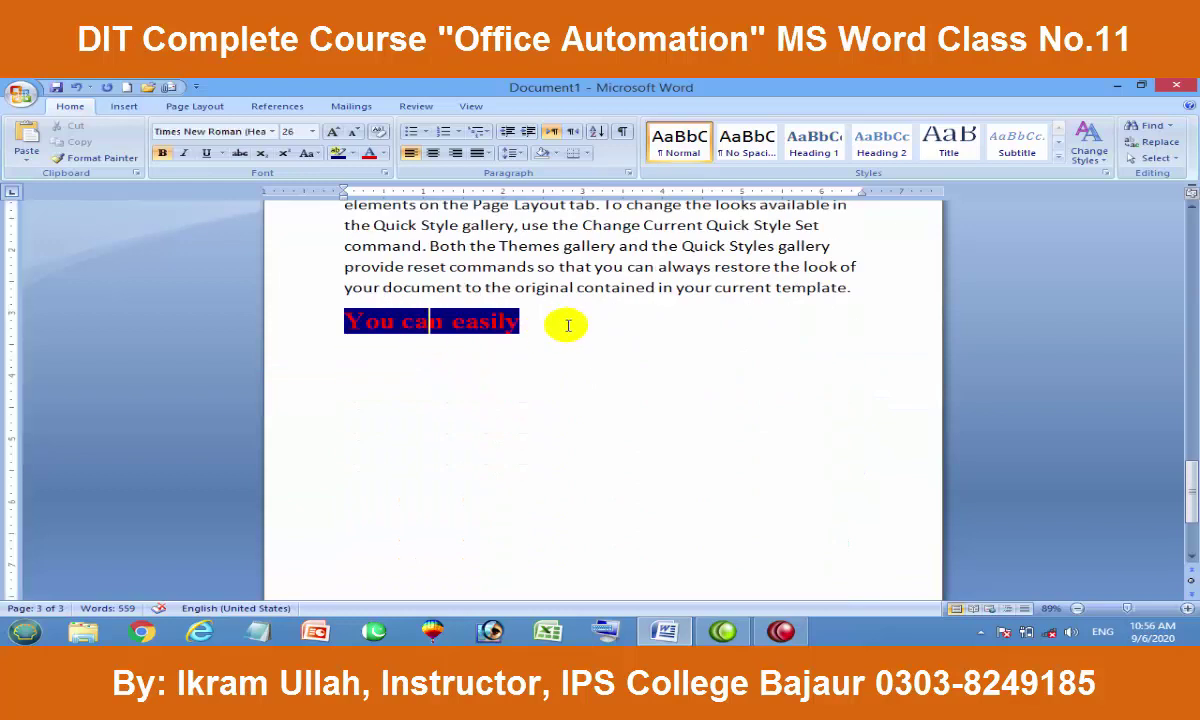
pyautogui.click(433, 385)
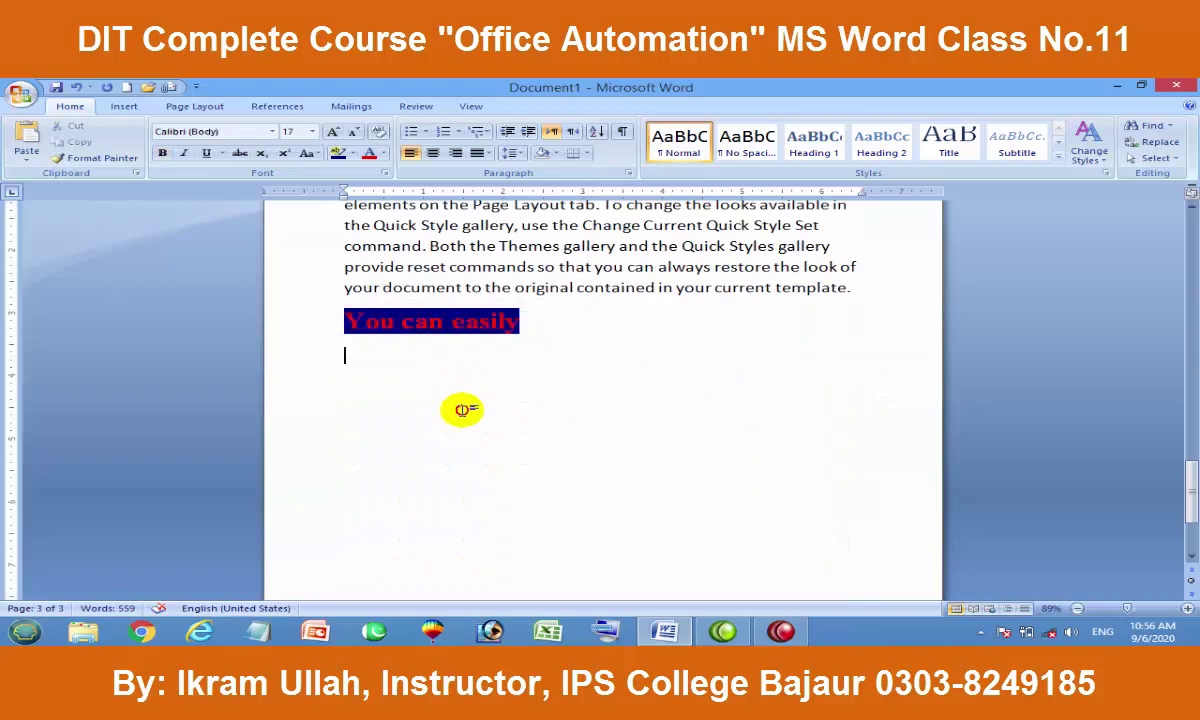
pyautogui.click(411, 316)
pyautogui.scroll(3, 580, 333)
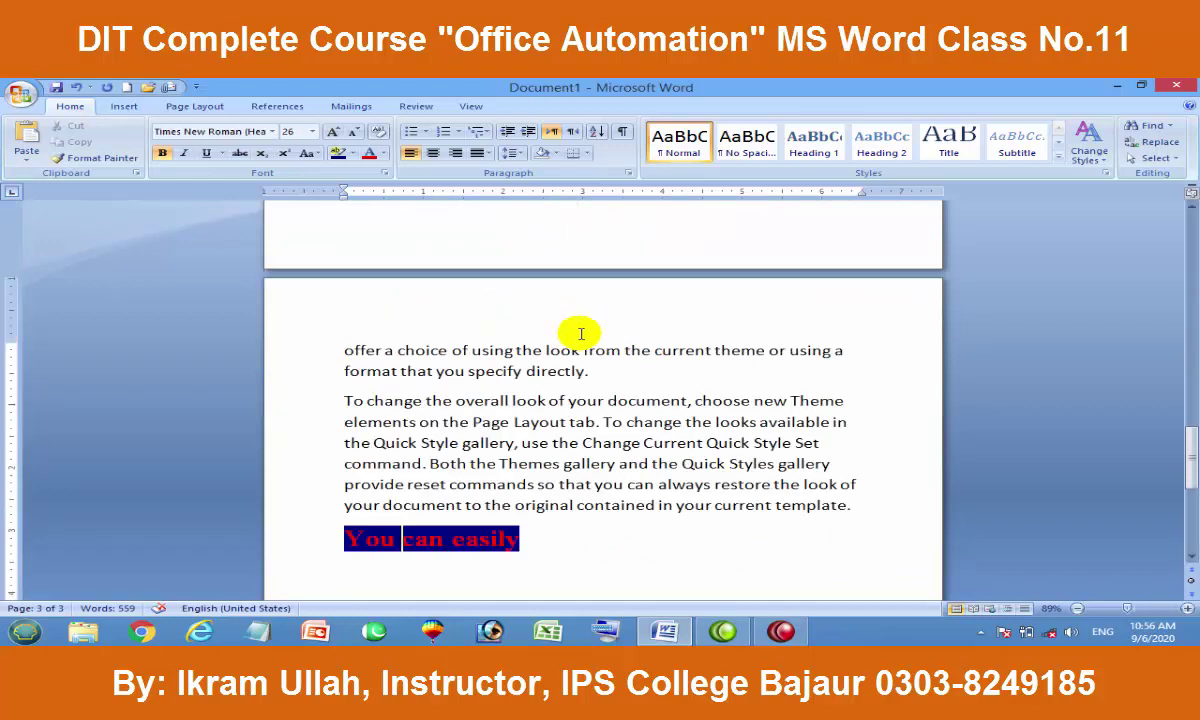
pyautogui.scroll(-3, 580, 333)
pyautogui.scroll(-1, 580, 333)
pyautogui.scroll(-2, 580, 333)
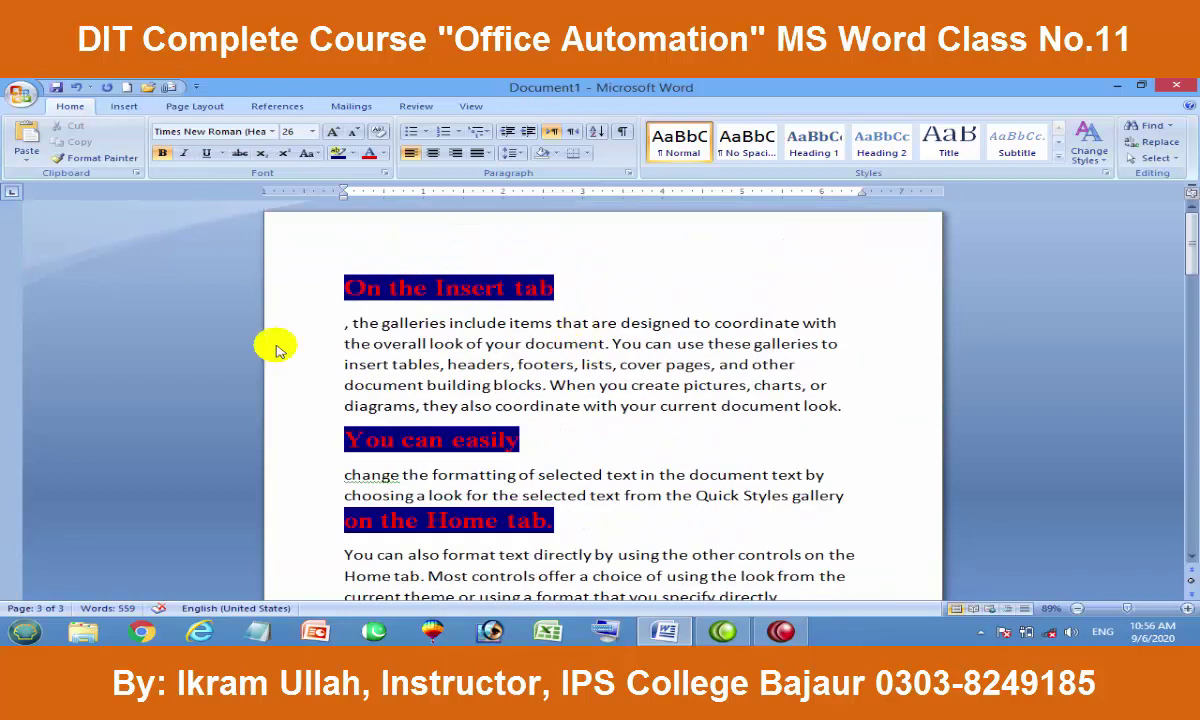
pyautogui.click(466, 293)
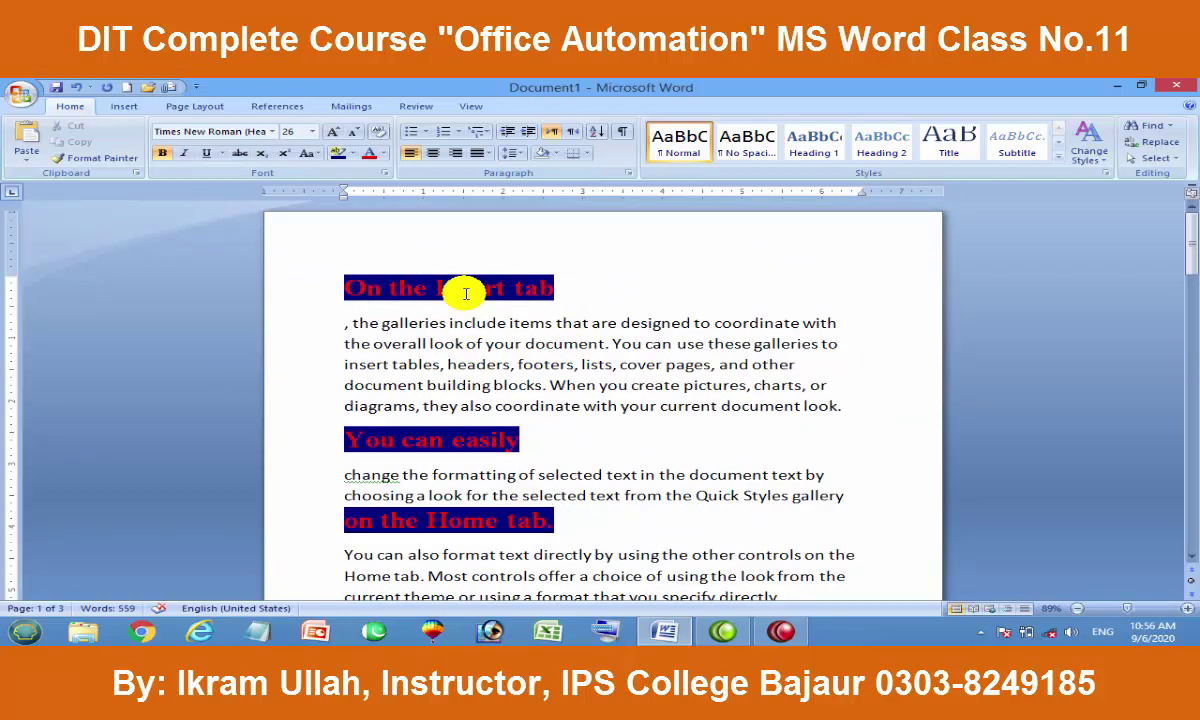
pyautogui.click(1155, 158)
pyautogui.click(1068, 208)
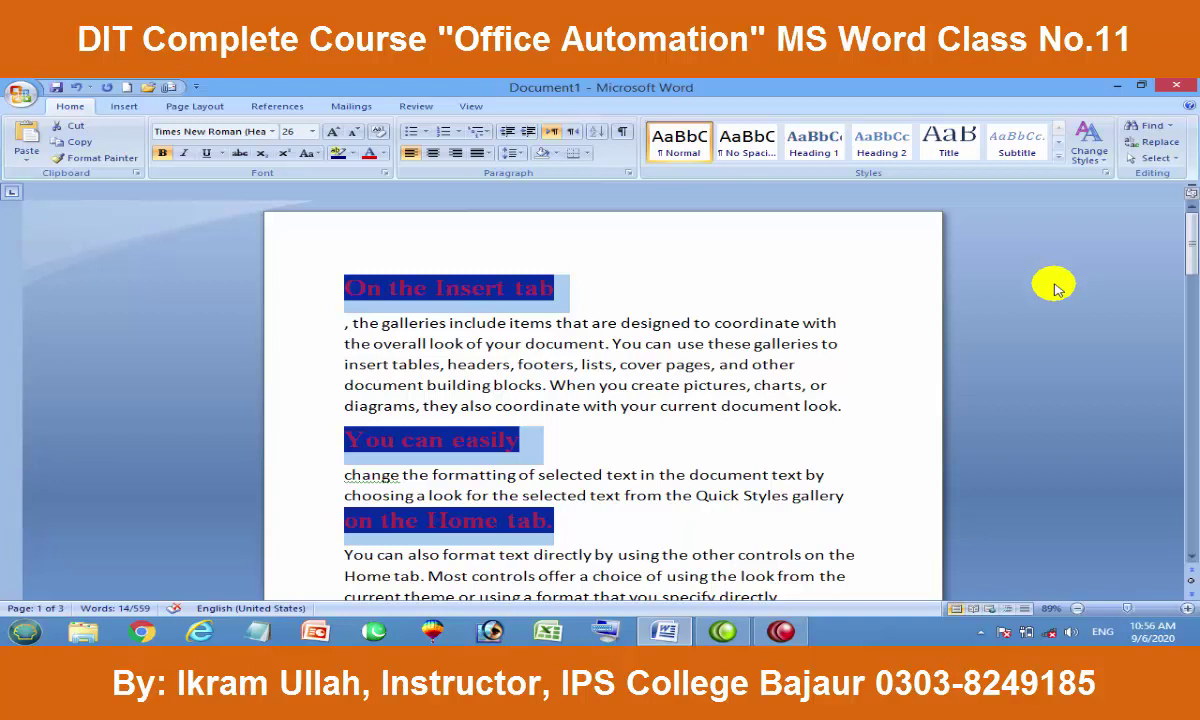
pyautogui.click(587, 308)
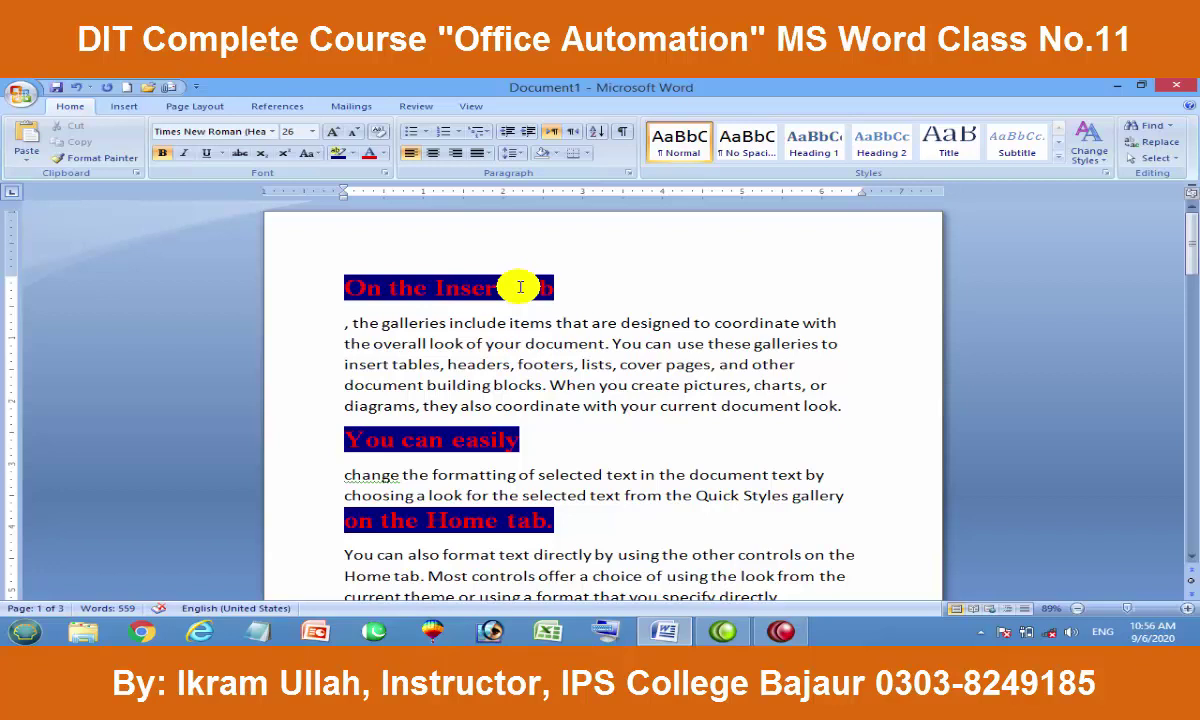
# Set 'You can easily' to Calibri (Body) with yellow highlight, shrunk two font sizes
pyautogui.moveTo(520, 287)
pyautogui.mouseDown()
pyautogui.moveTo(555, 290)
pyautogui.moveTo(321, 281)
pyautogui.mouseUp()
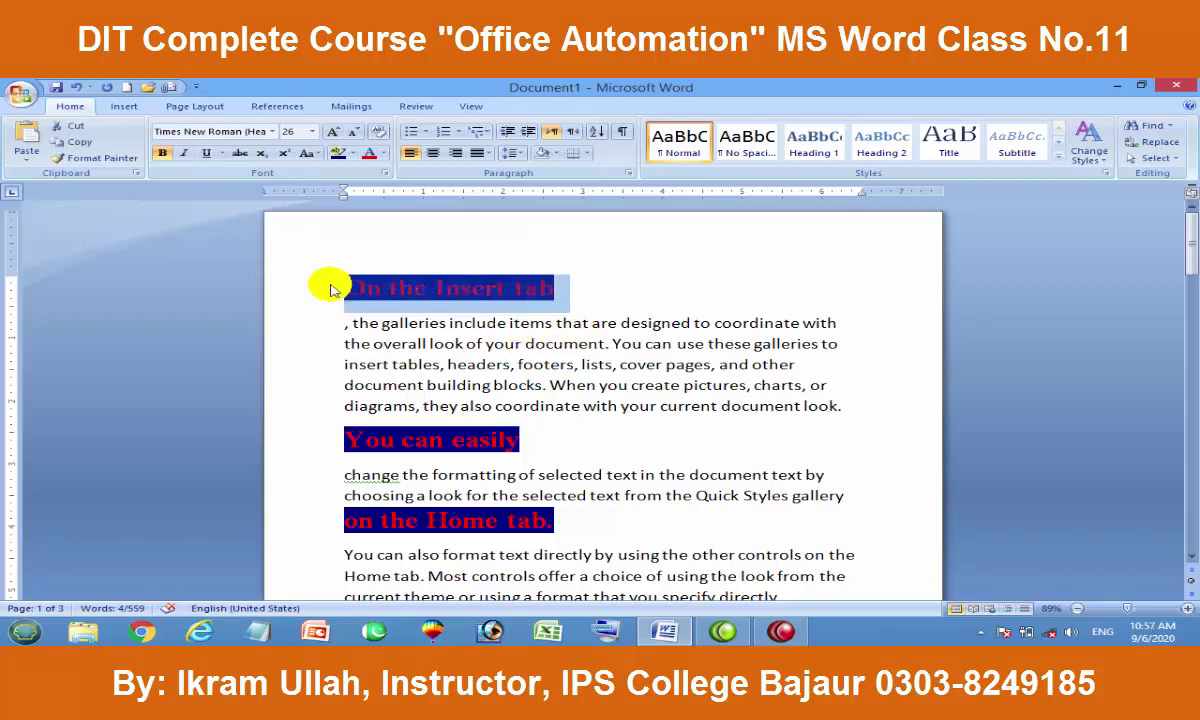
pyautogui.moveTo(541, 441); pyautogui.dragTo(343, 441)
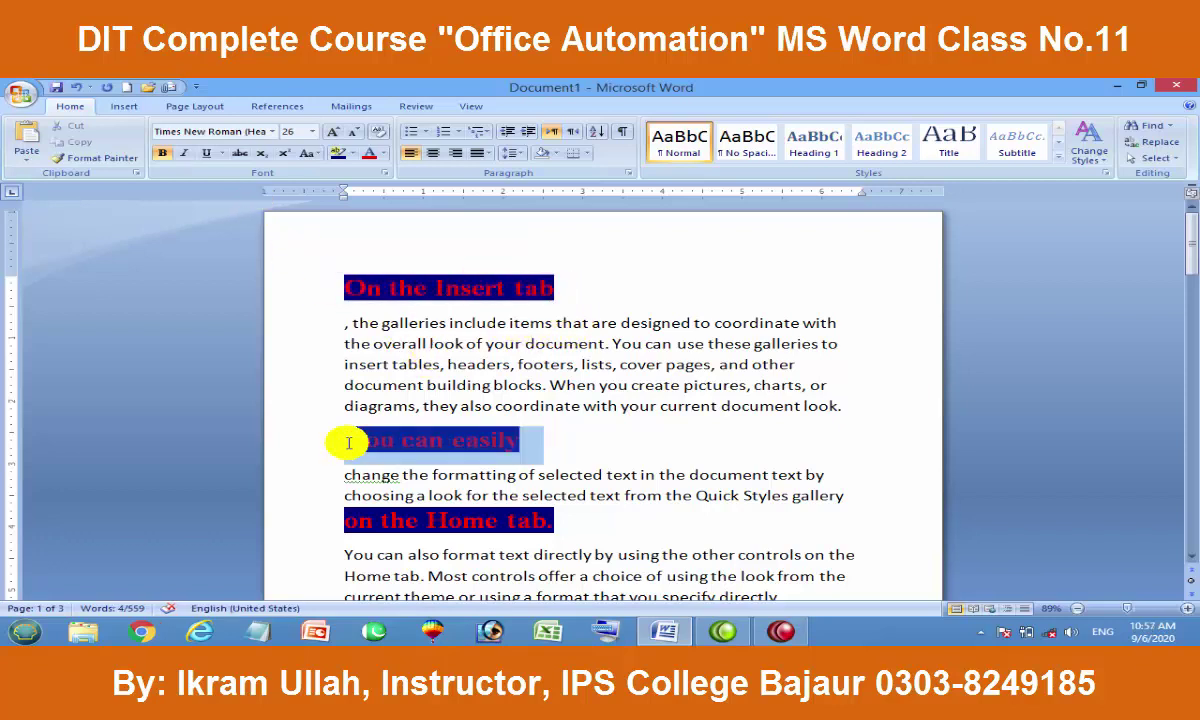
pyautogui.click(272, 131)
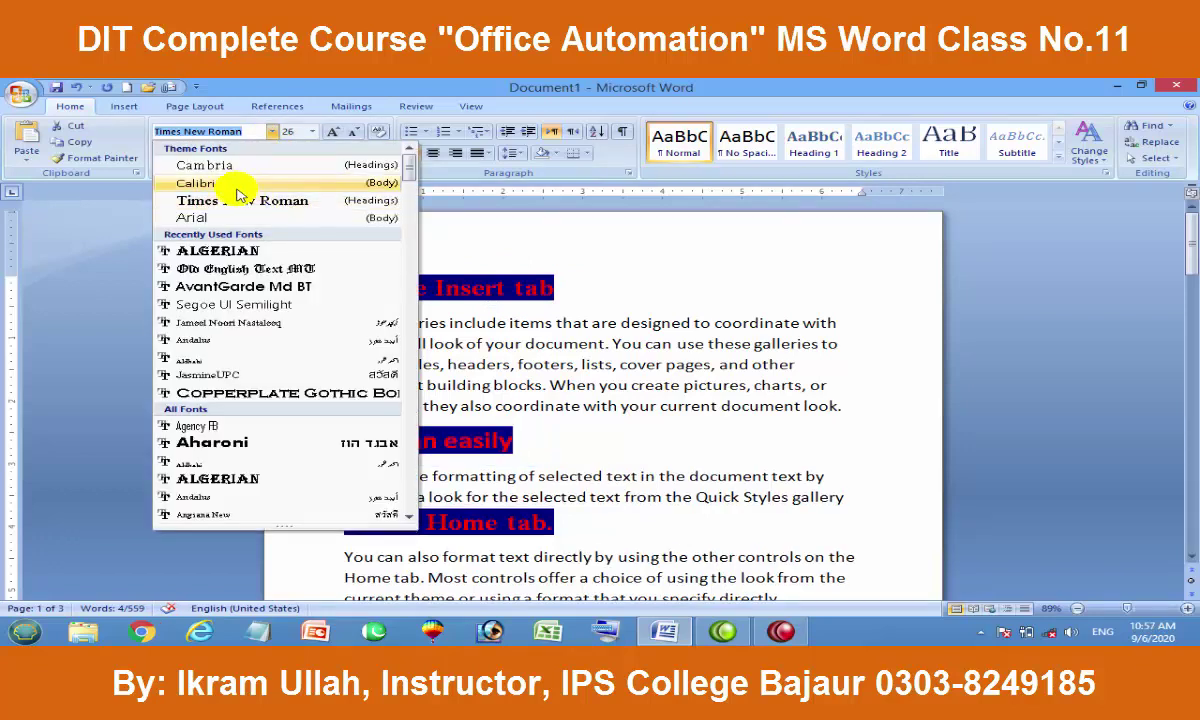
pyautogui.click(241, 183)
pyautogui.click(348, 153)
pyautogui.click(337, 184)
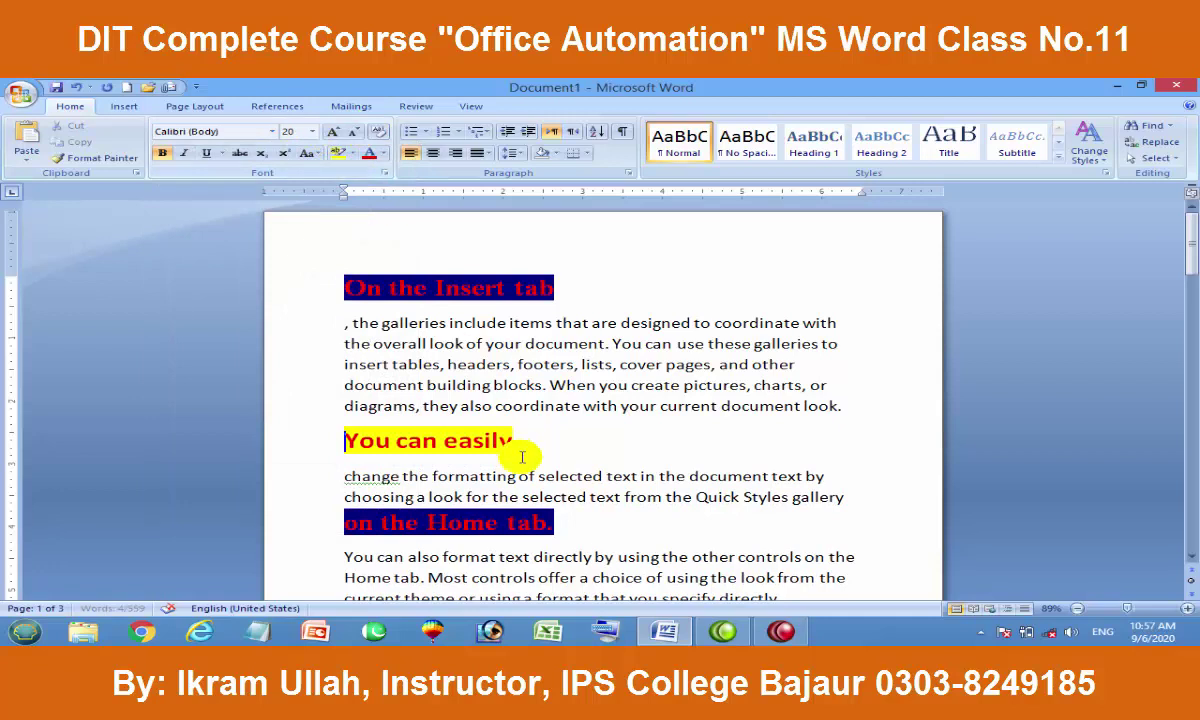
pyautogui.moveTo(522, 443); pyautogui.dragTo(335, 441)
pyautogui.click(347, 133)
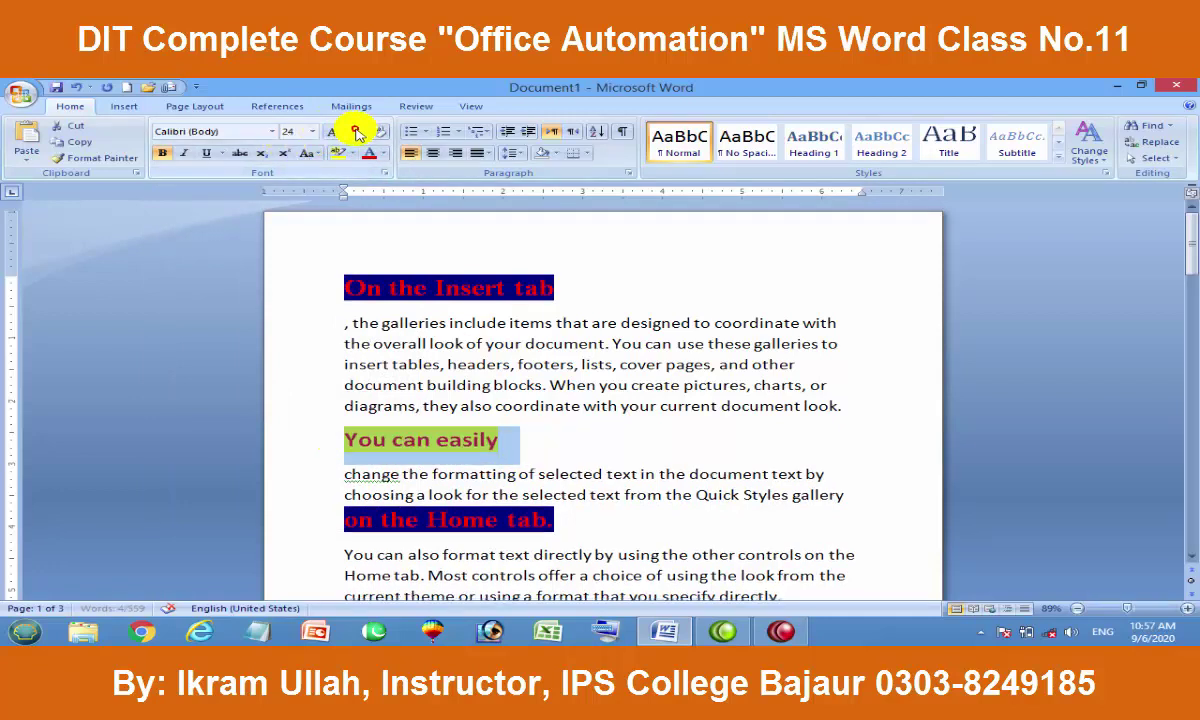
pyautogui.click(347, 133)
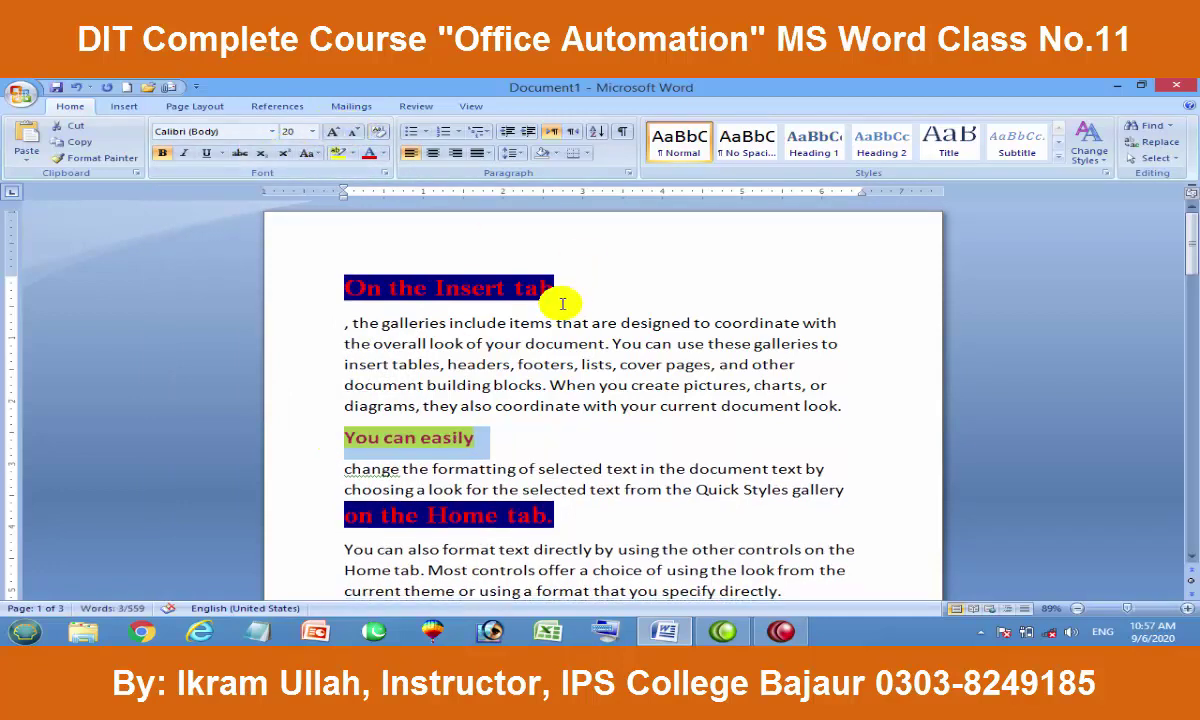
pyautogui.click(522, 290)
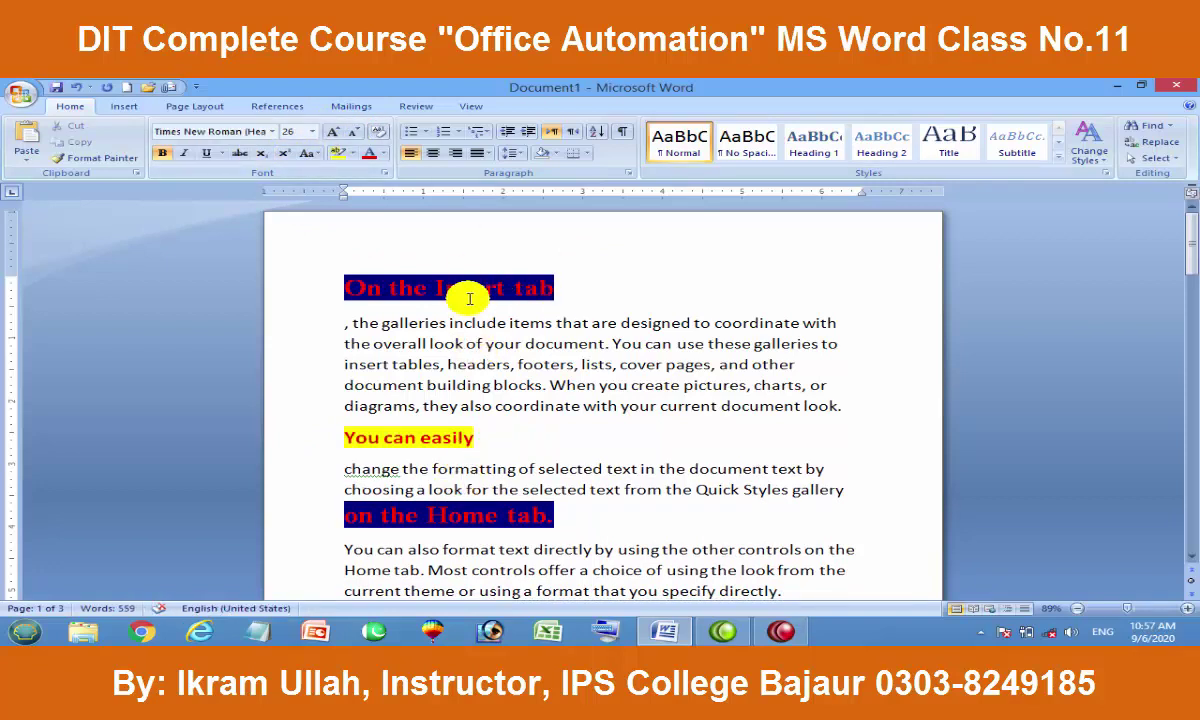
# Use Select Text with Similar Formatting on the red heading, then scroll to check both are selected
pyautogui.click(1152, 158)
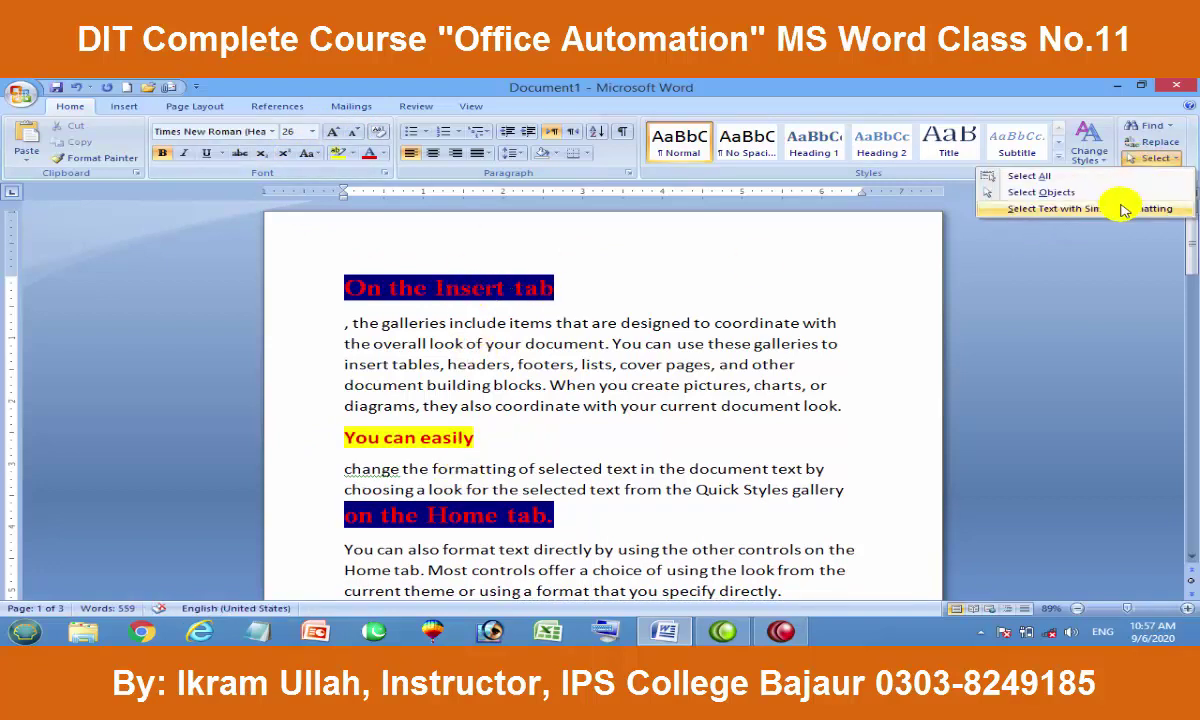
pyautogui.click(1118, 209)
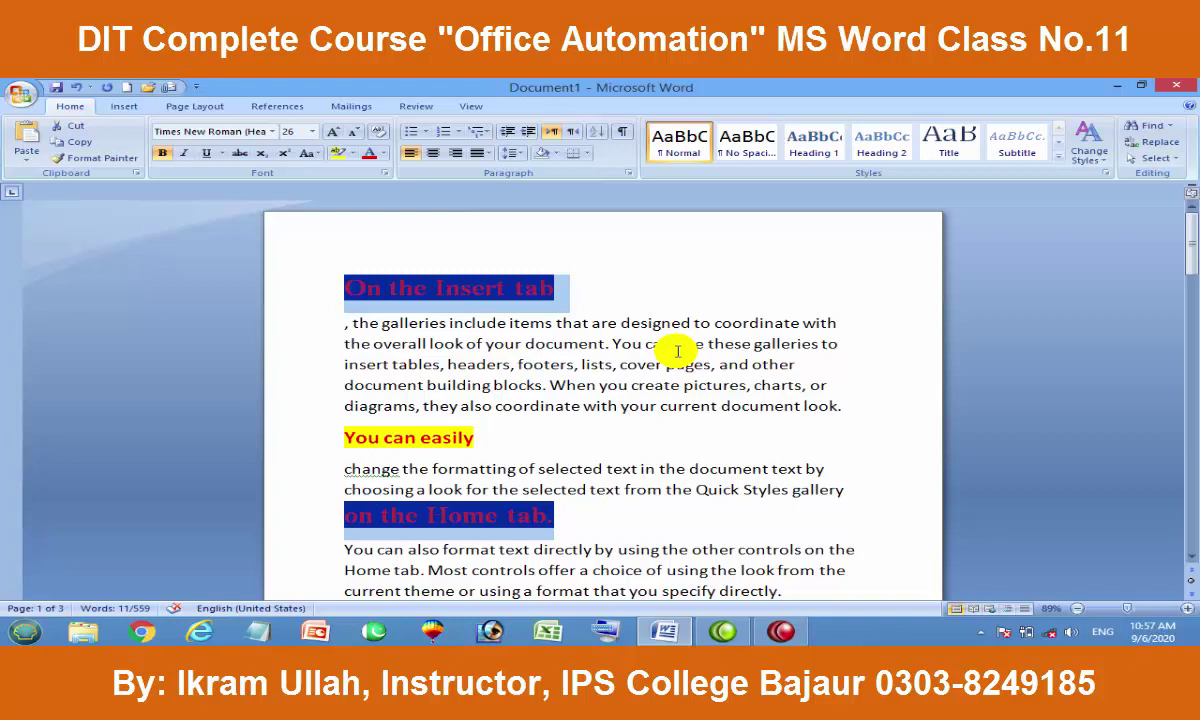
pyautogui.scroll(-1, 586, 341)
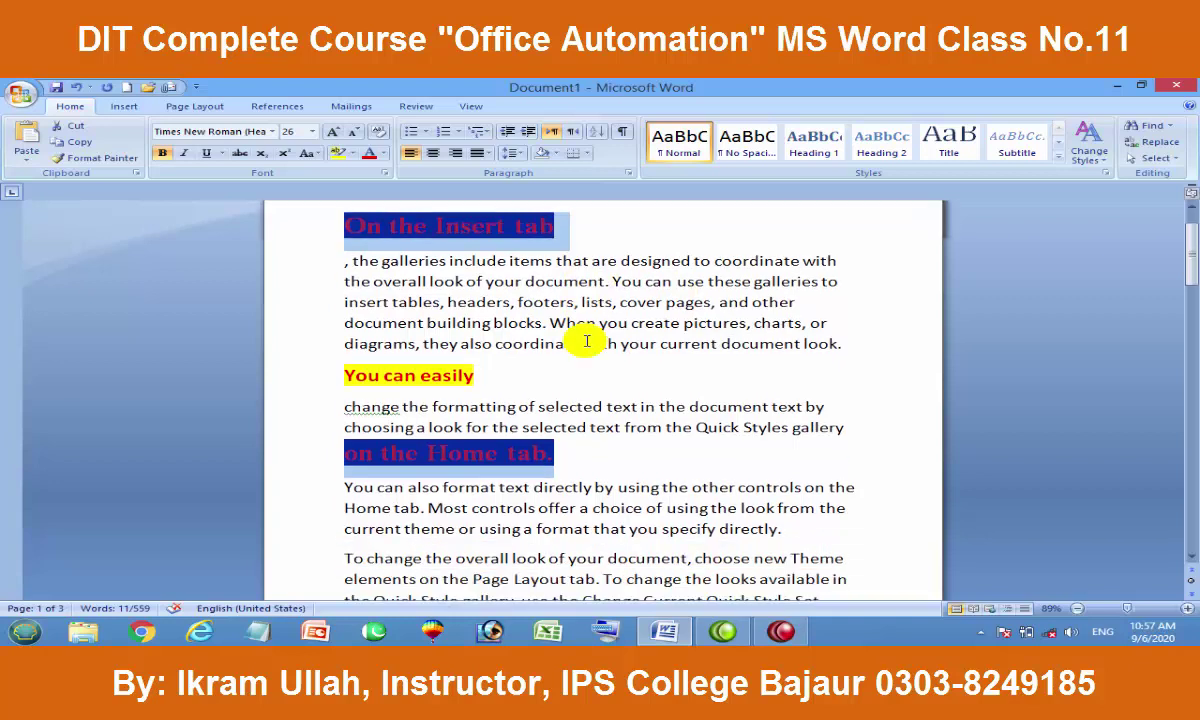
pyautogui.scroll(-4, 586, 341)
pyautogui.scroll(-3, 586, 341)
pyautogui.scroll(-2, 587, 343)
pyautogui.scroll(-1, 589, 345)
pyautogui.scroll(1, 589, 345)
pyautogui.scroll(2, 589, 345)
pyautogui.scroll(1, 589, 345)
pyautogui.scroll(2, 589, 345)
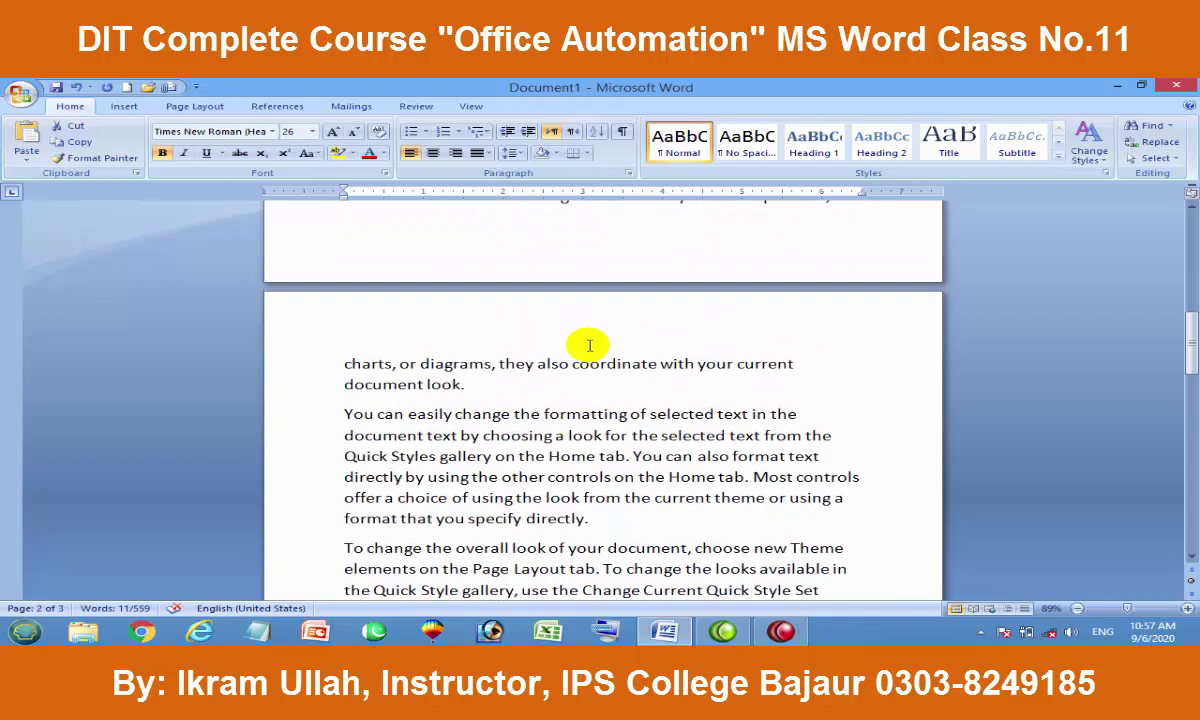
pyautogui.scroll(2, 482, 370)
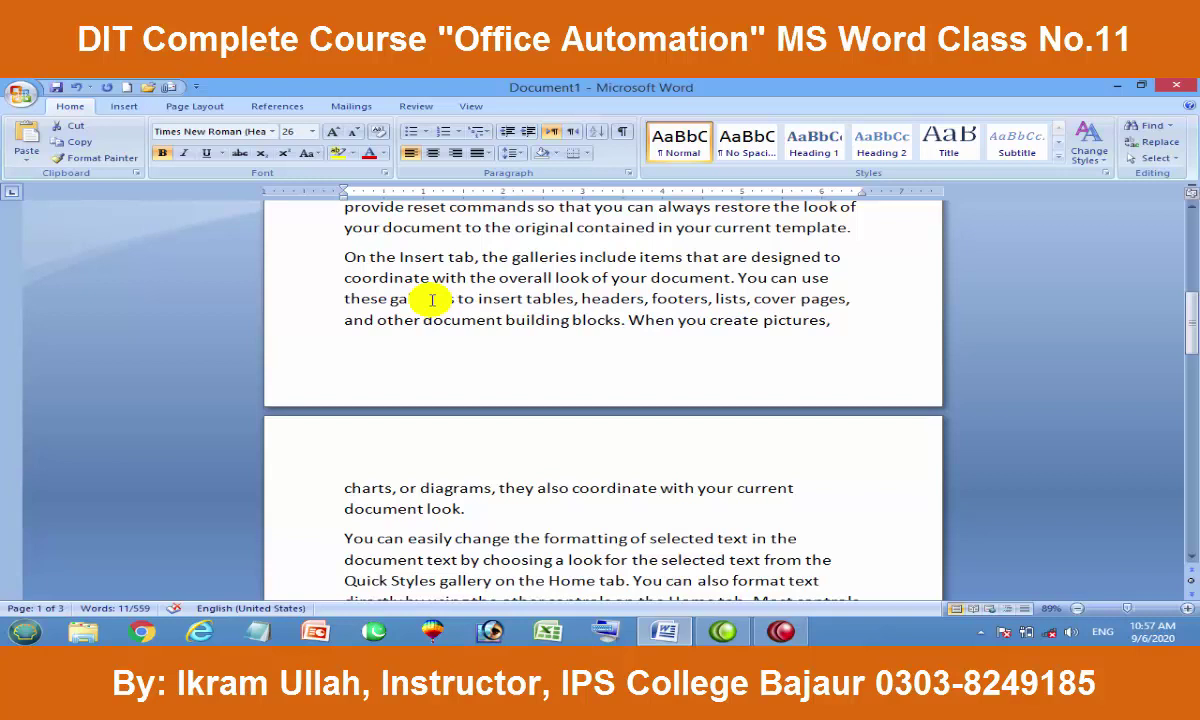
pyautogui.scroll(3, 432, 300)
pyautogui.scroll(2, 420, 340)
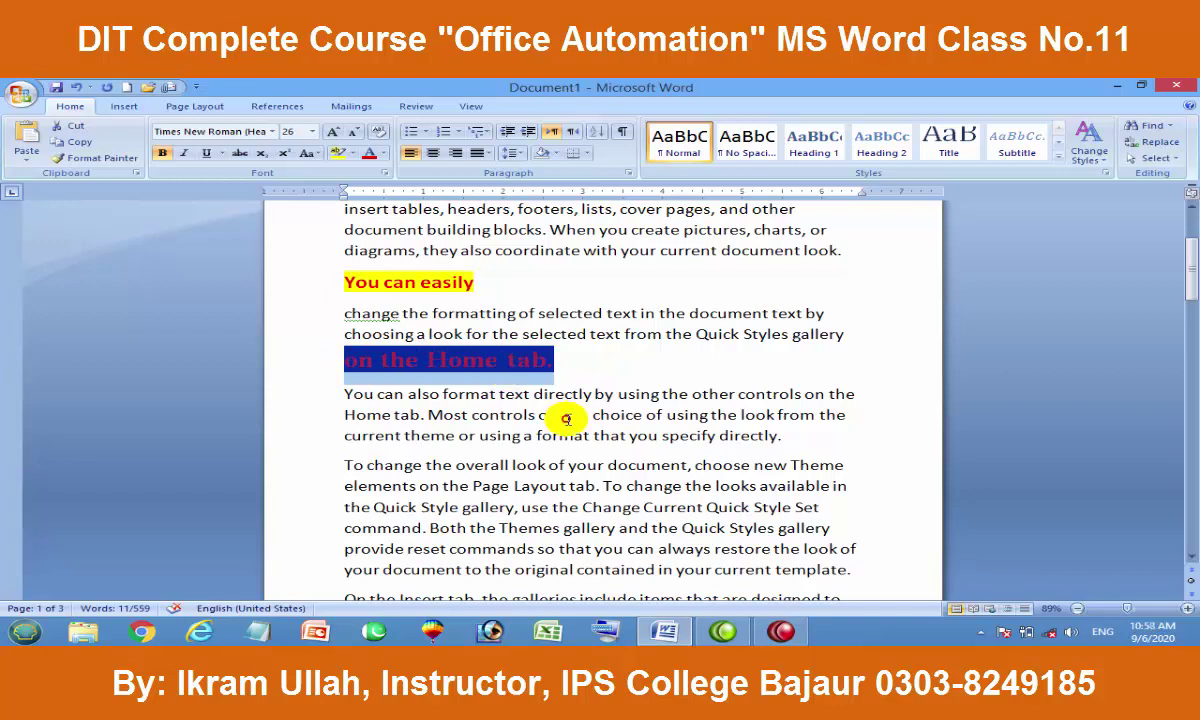
# Split the later 'On the Insert tab' phrase onto its own line
pyautogui.click(563, 416)
pyautogui.scroll(-4, 568, 418)
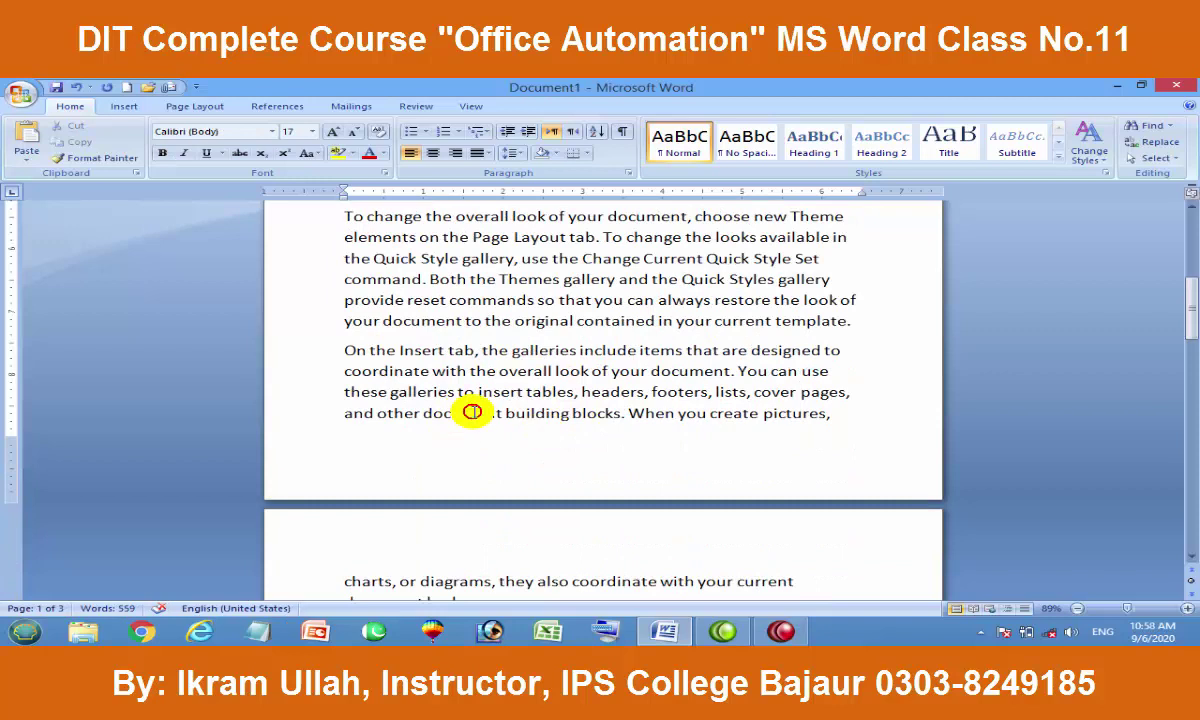
pyautogui.click(455, 350)
pyautogui.press('Return')
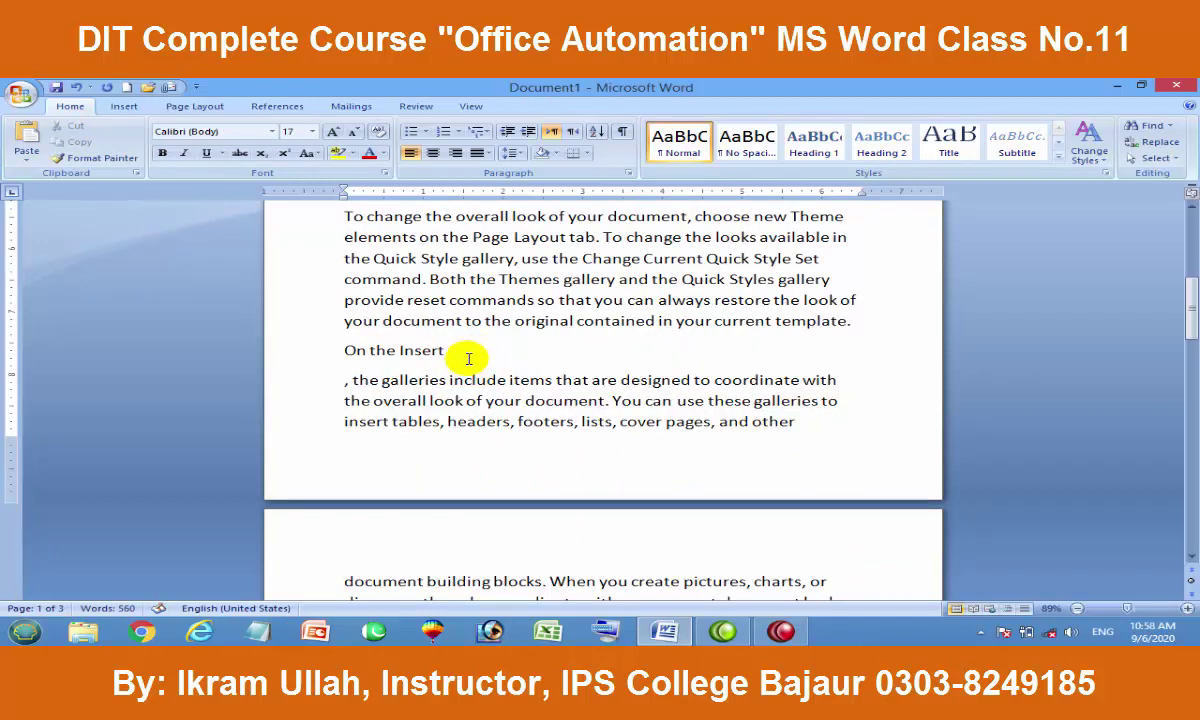
# Format Paint the red 'on the Home tab.' heading styling onto the new 'On the Insert tab' line
pyautogui.scroll(3, 450, 348)
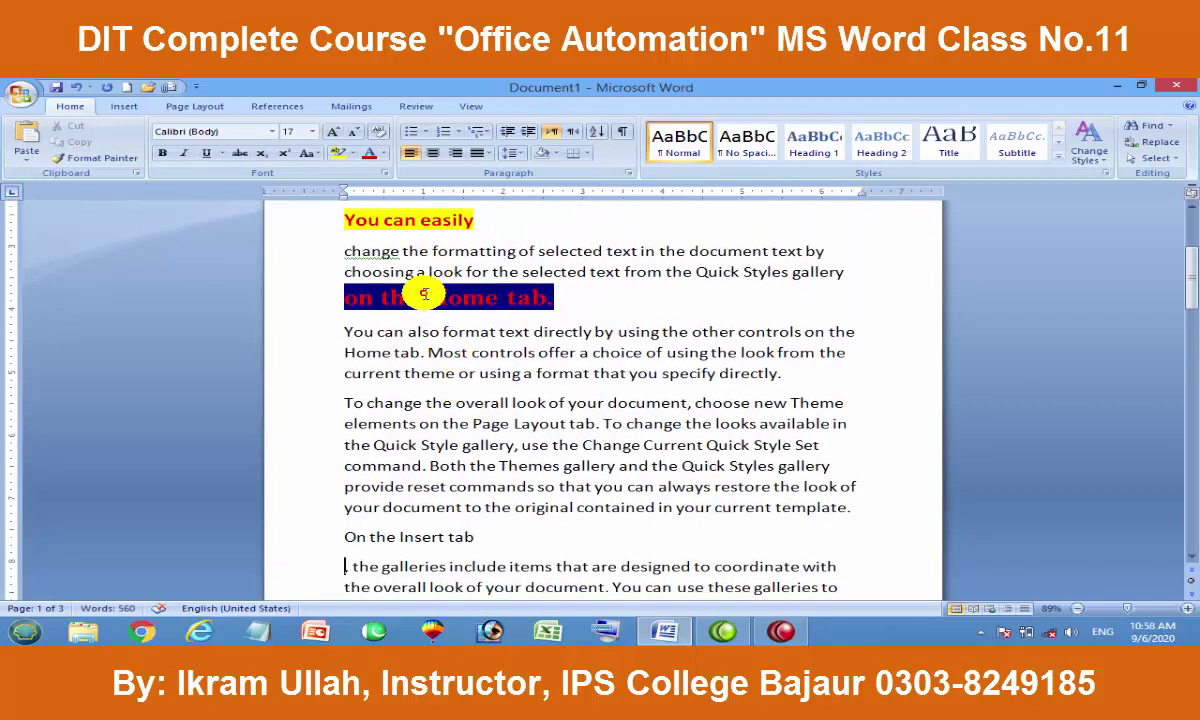
pyautogui.click(426, 297)
pyautogui.click(100, 158)
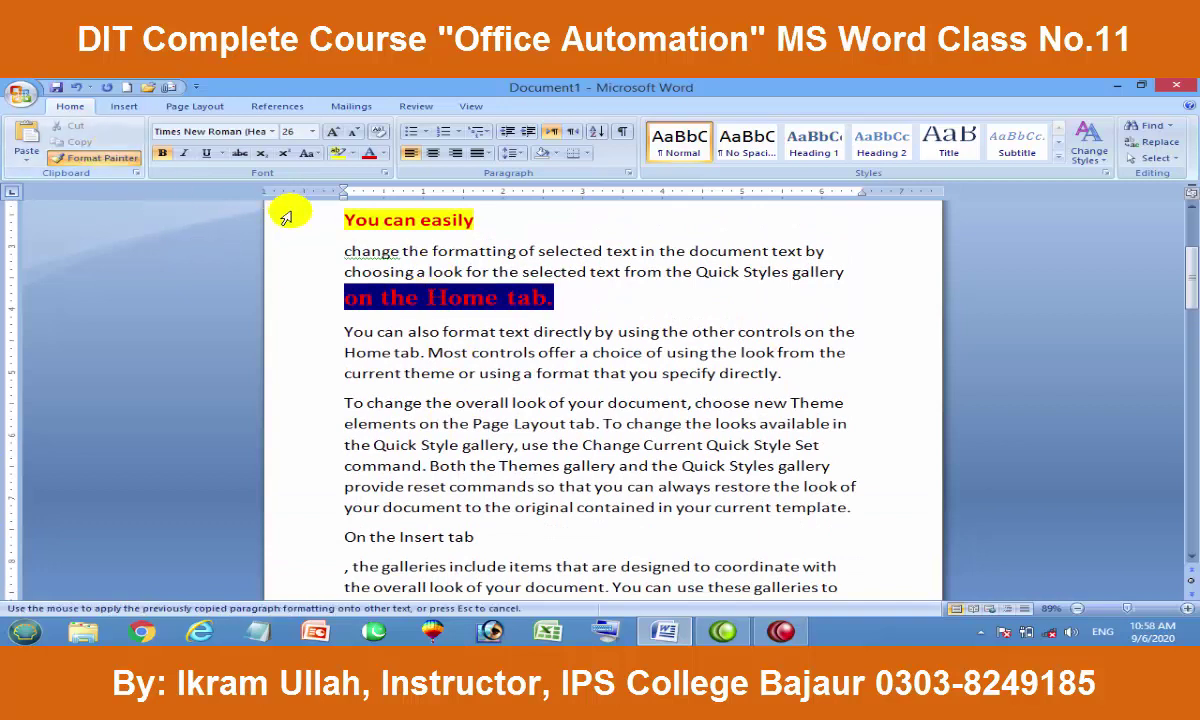
pyautogui.scroll(-1, 305, 245)
pyautogui.scroll(-2, 410, 350)
pyautogui.moveTo(475, 381); pyautogui.dragTo(295, 388)
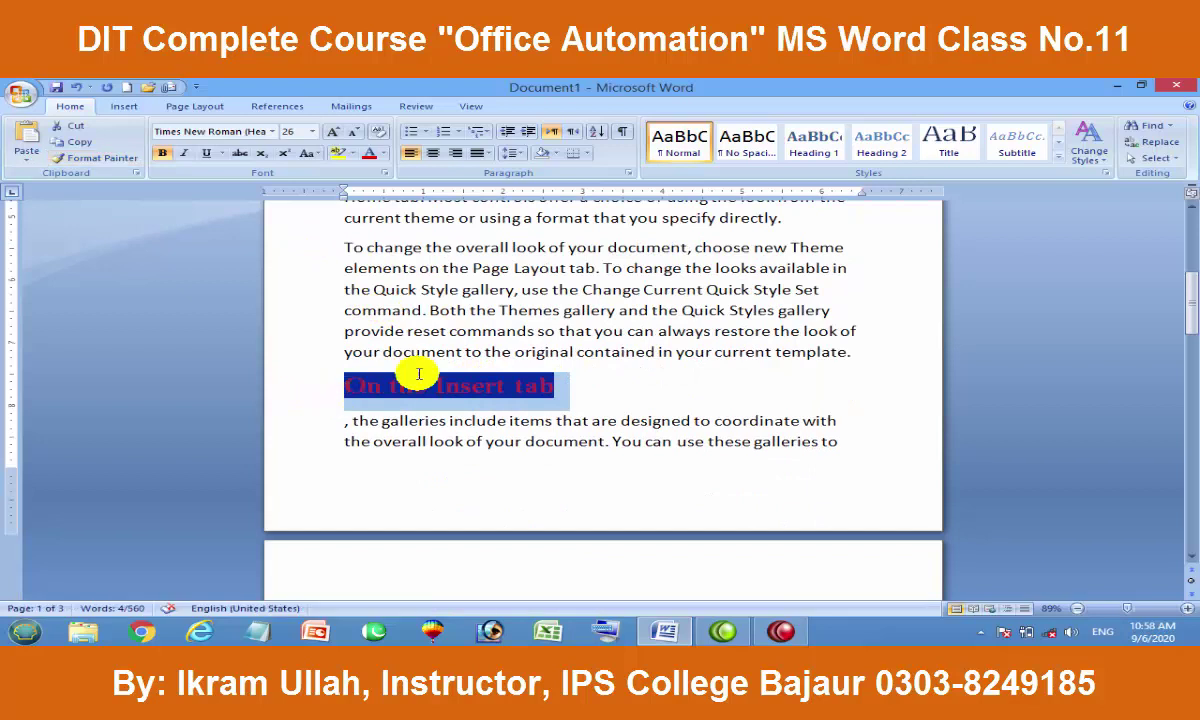
pyautogui.scroll(2, 536, 351)
pyautogui.scroll(1, 477, 362)
pyautogui.click(449, 339)
pyautogui.scroll(2, 455, 320)
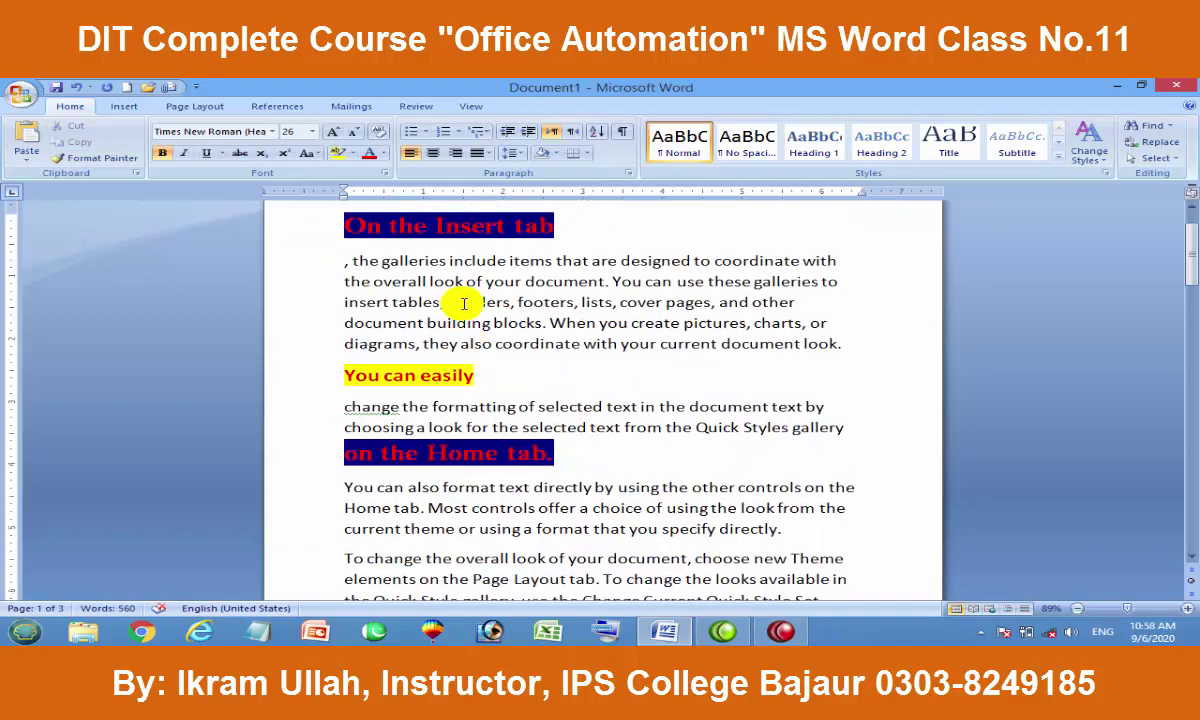
pyautogui.click(1157, 158)
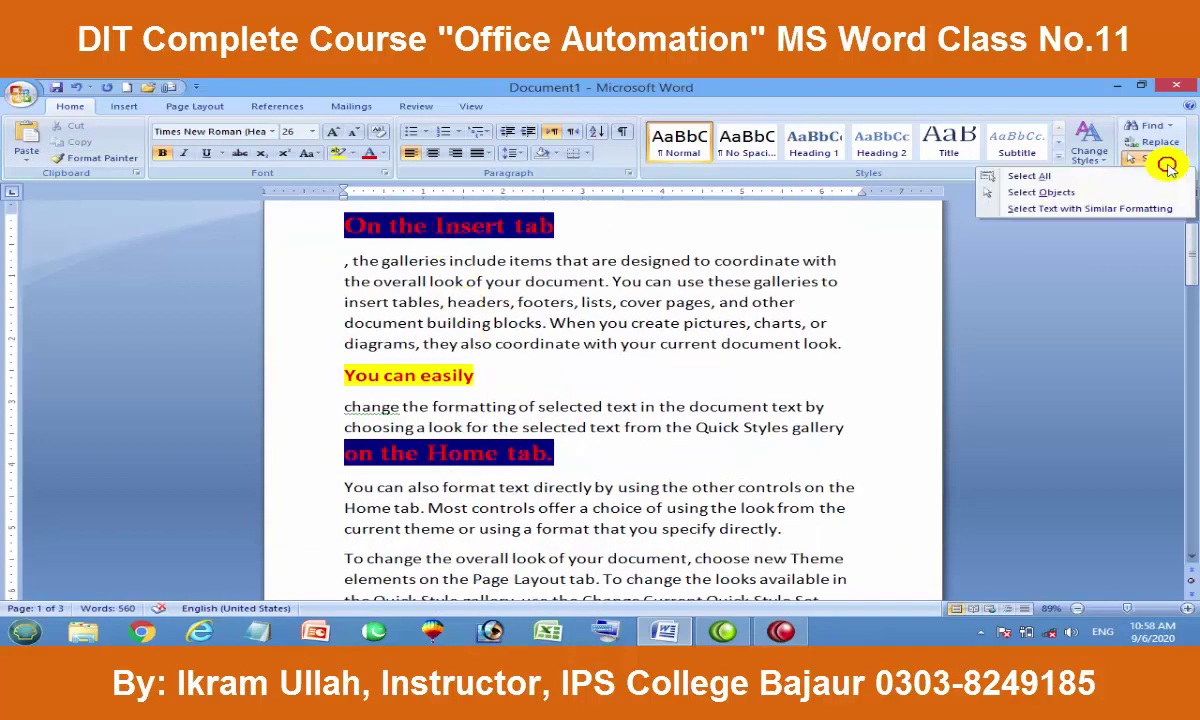
pyautogui.click(1068, 218)
pyautogui.scroll(-3, 584, 276)
pyautogui.scroll(-2, 584, 290)
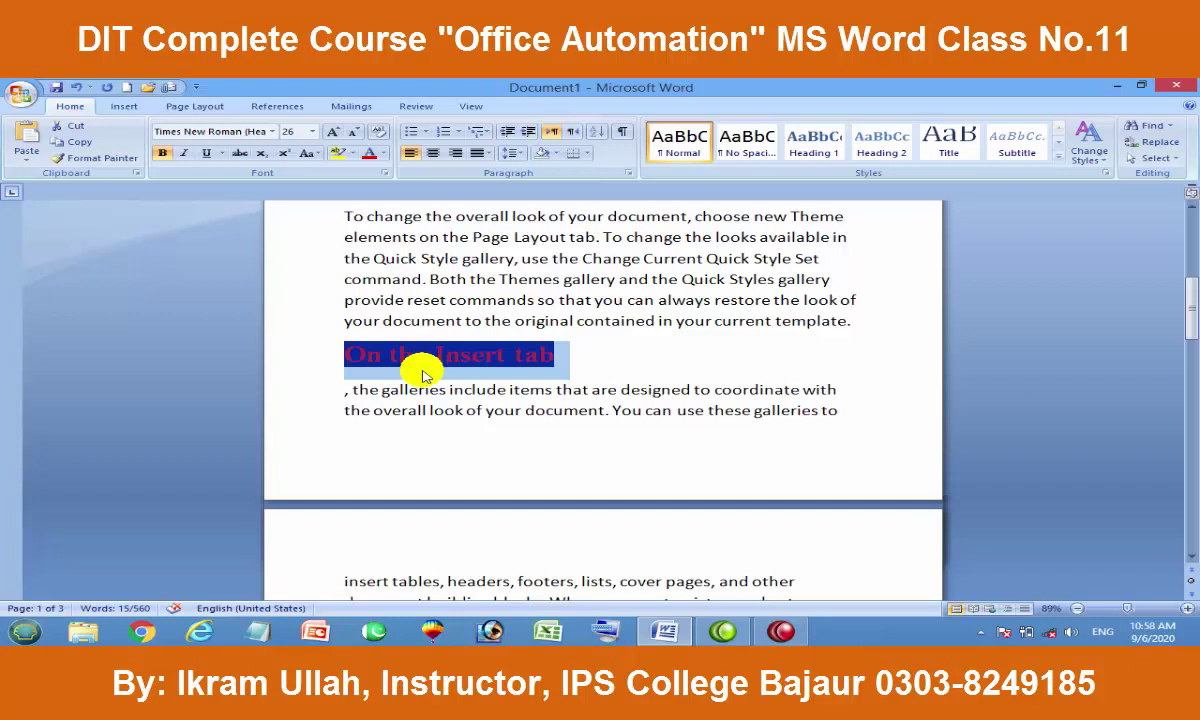
pyautogui.scroll(3, 423, 370)
pyautogui.scroll(-5, 924, 230)
pyautogui.click(465, 292)
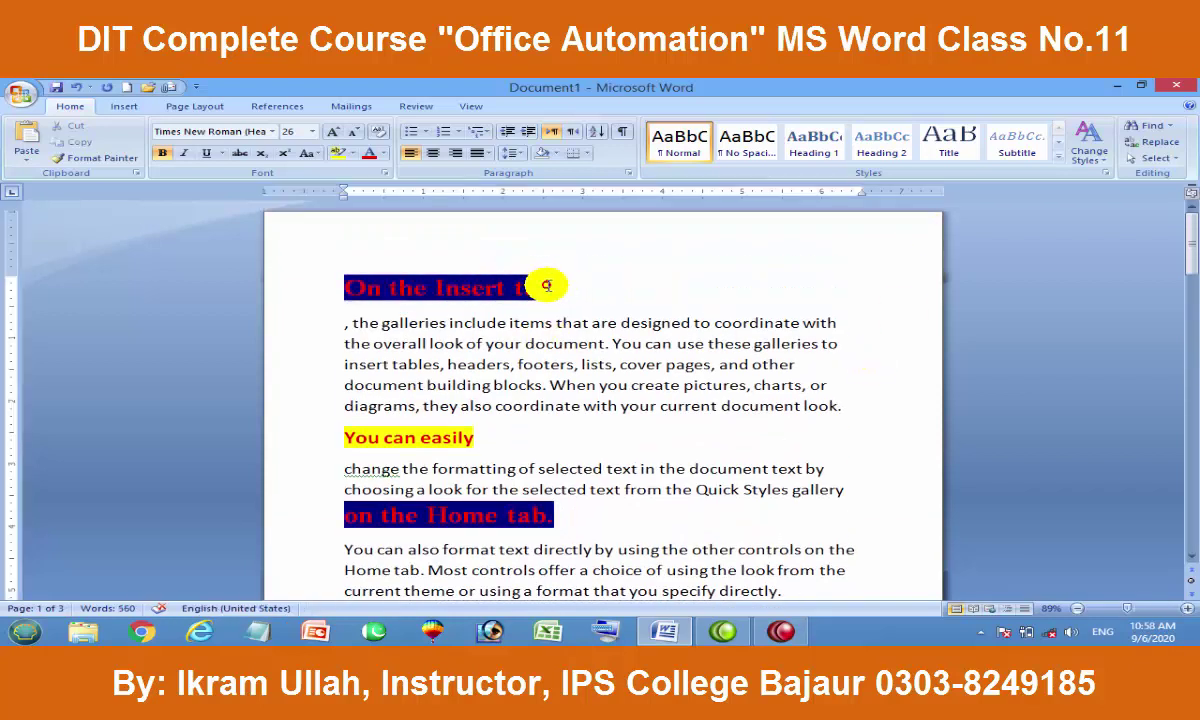
pyautogui.moveTo(546, 285); pyautogui.dragTo(415, 289)
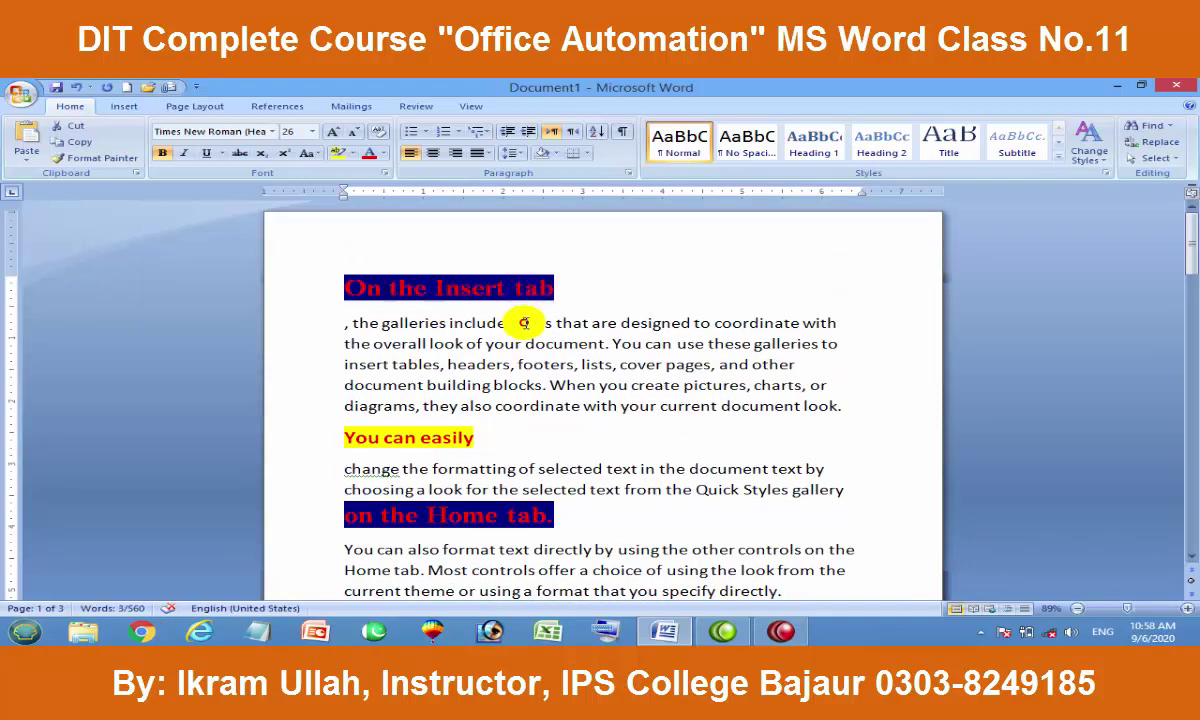
pyautogui.click(478, 293)
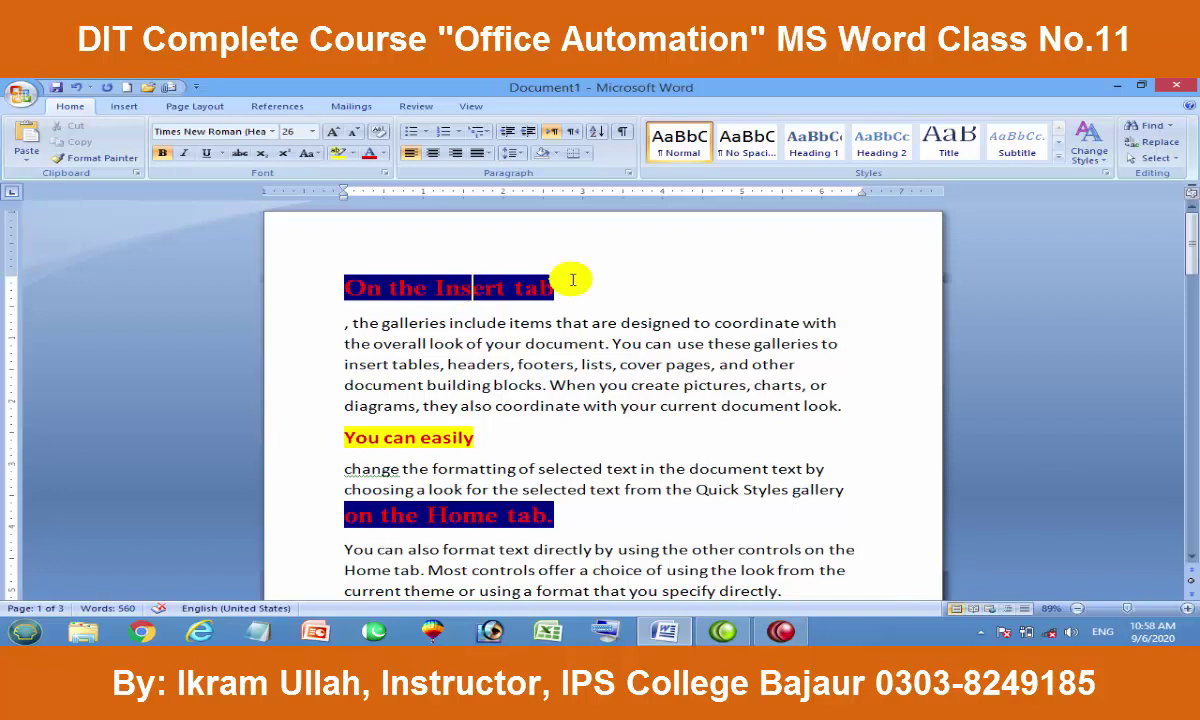
# Use Select Text with Similar Formatting to select every red Times New Roman heading
pyautogui.click(1165, 160)
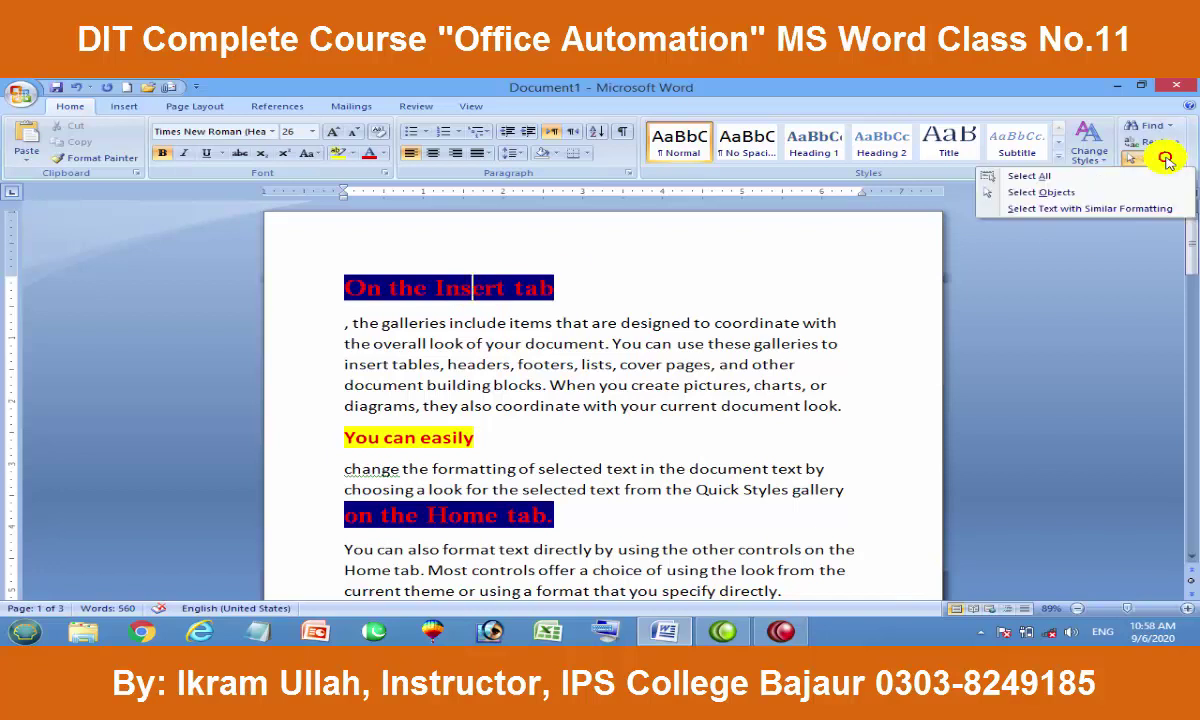
pyautogui.click(1045, 217)
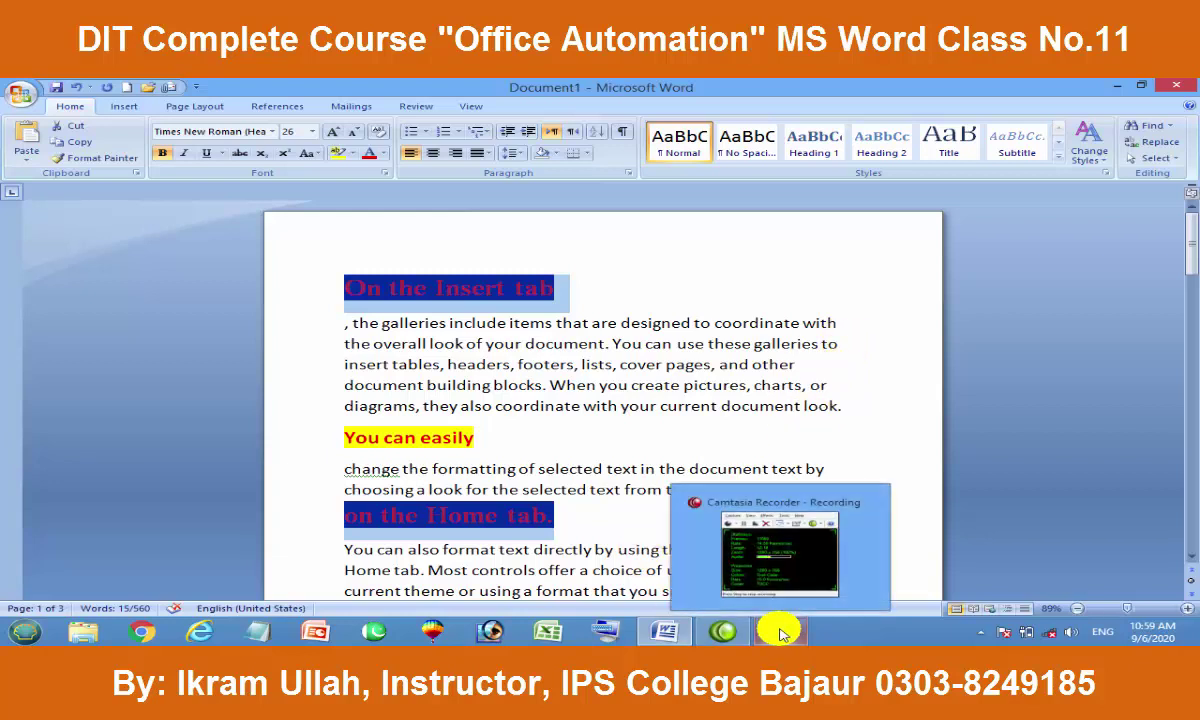
# Flip to the Insert tab and back to Home, then bring up Camtasia Recorder
pyautogui.click(122, 108)
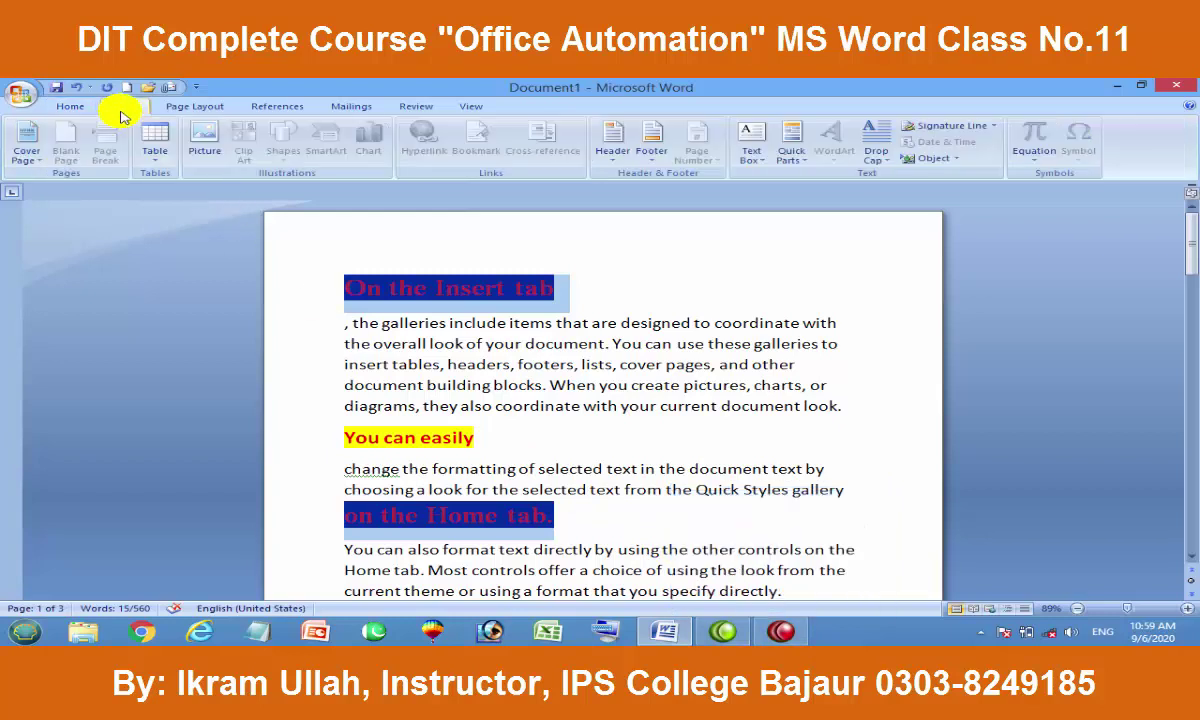
pyautogui.click(62, 112)
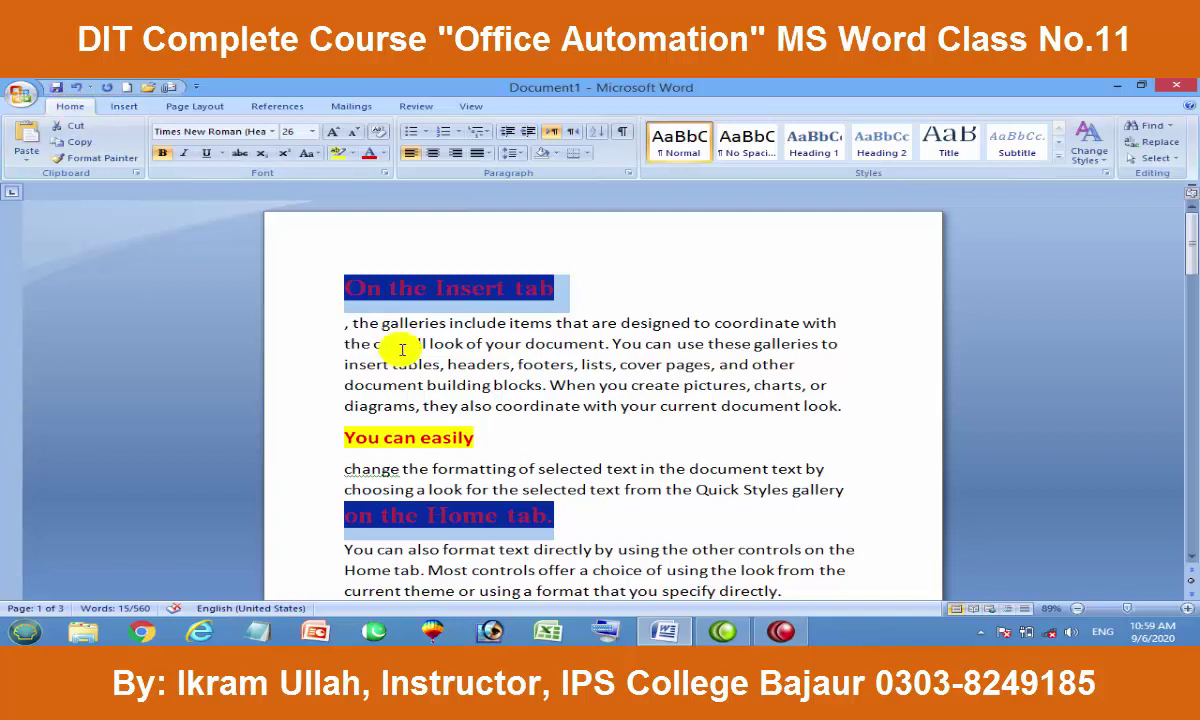
pyautogui.click(770, 631)
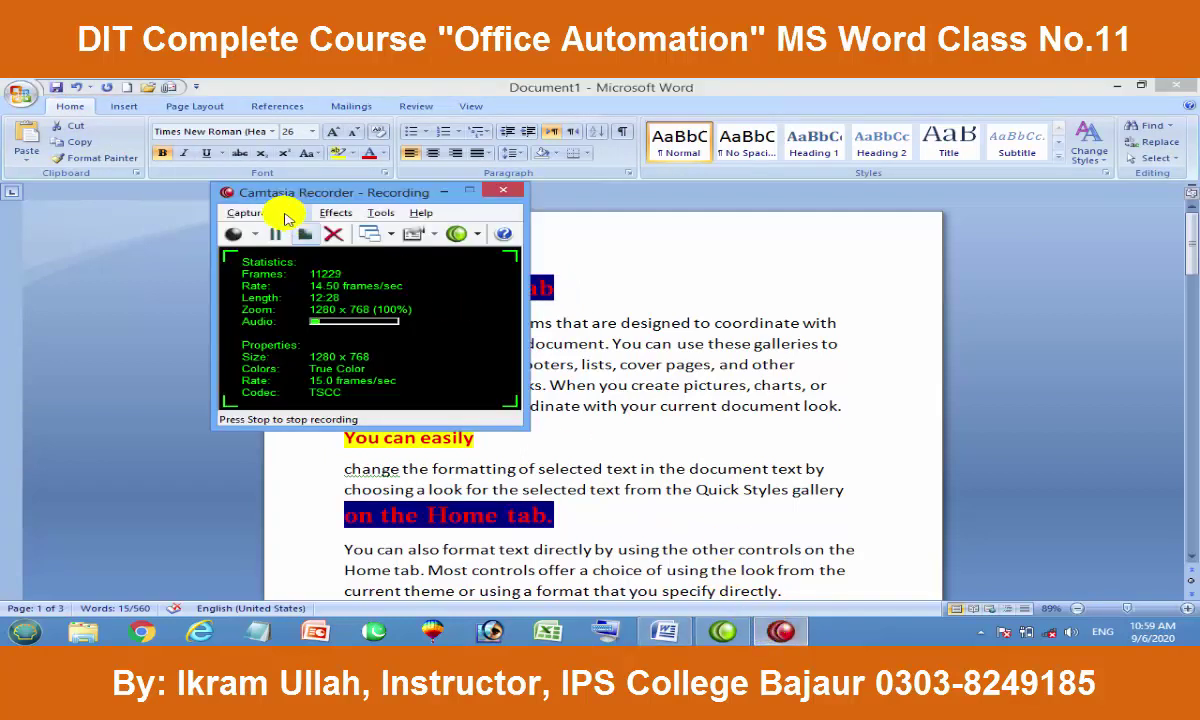